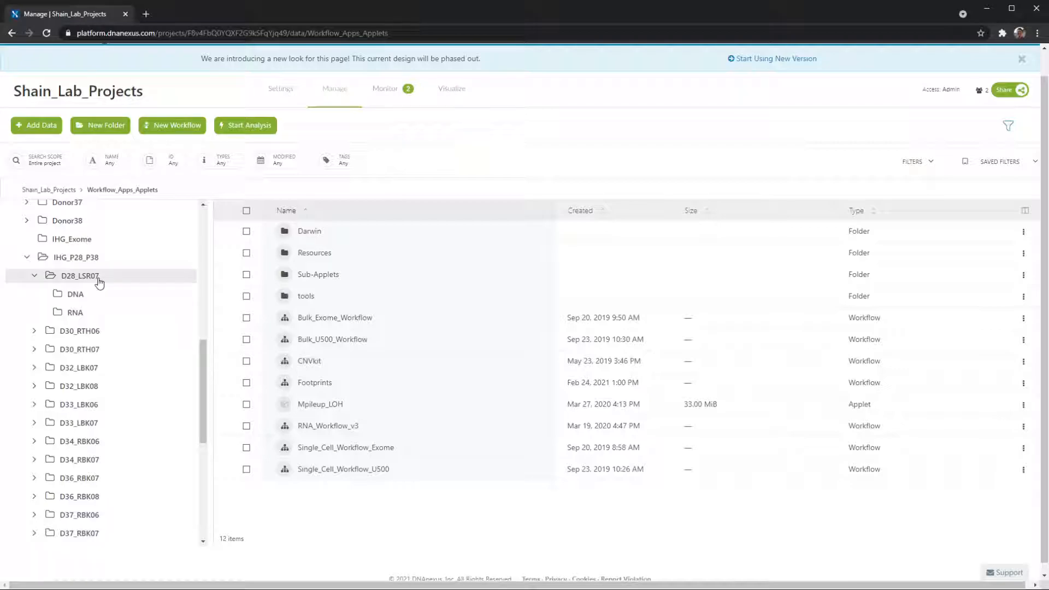
Browse the donor folders and open the RNA folder of D28_LSR07 under IHG_P28_P38
scroll(122, 311, "up", 5)
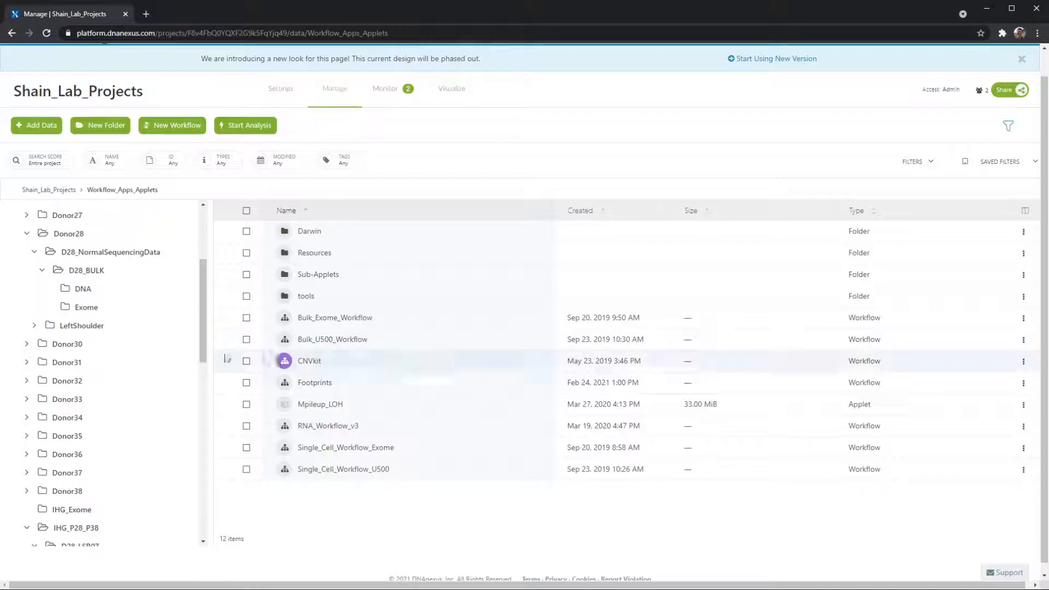
scroll(180, 363, "down", 4)
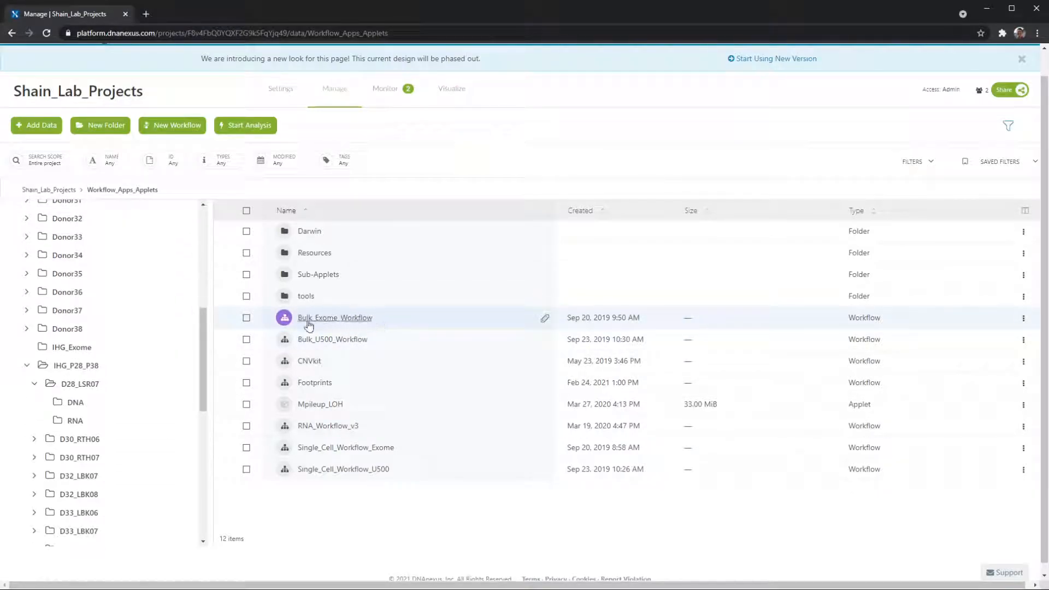
scroll(116, 343, "up", 3)
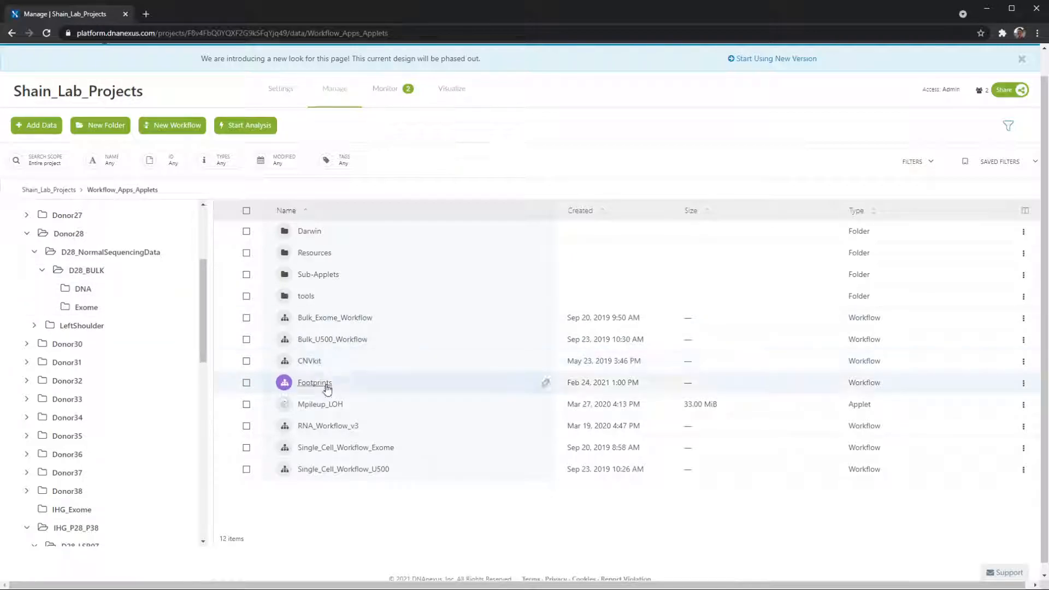
scroll(130, 415, "down", 5)
scroll(129, 414, "up", 3)
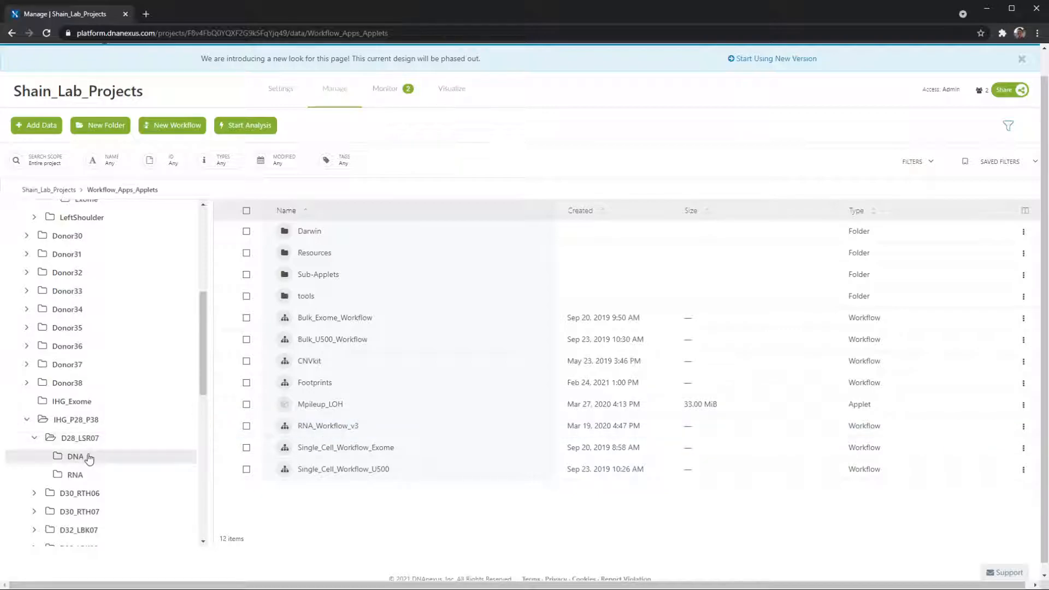
left_click(87, 484)
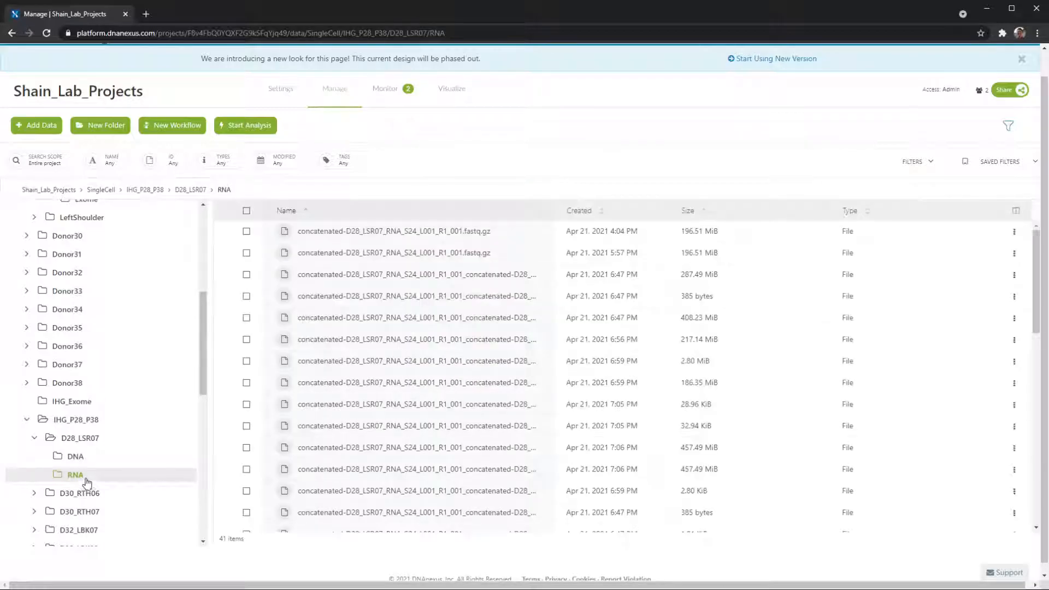
Open the Workflow_Apps_Applets folder and look through the Donor28 folders in the project tree
scroll(126, 323, "down", 8)
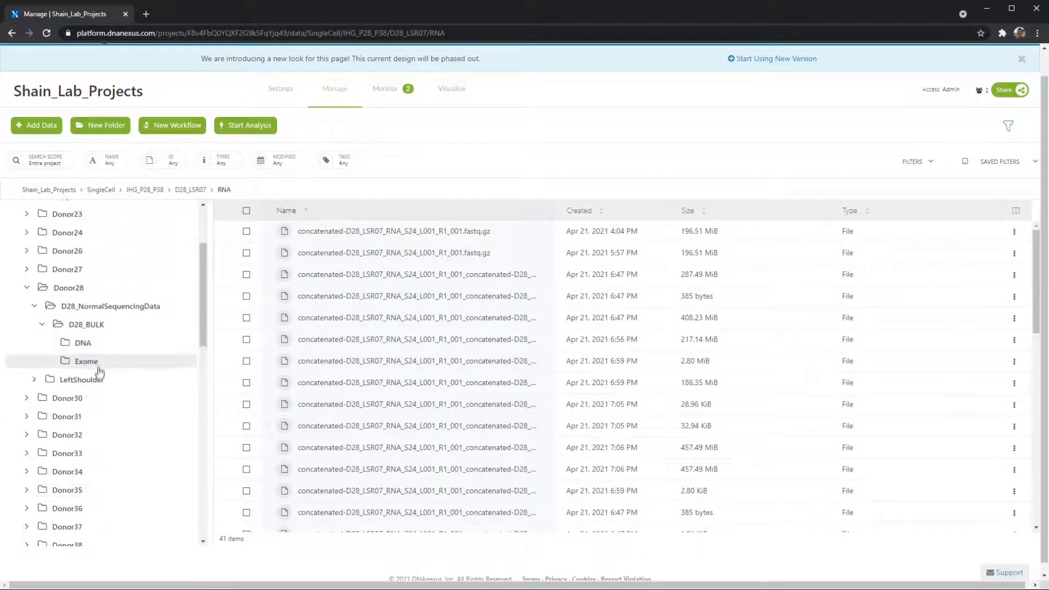
scroll(91, 506, "down", 2)
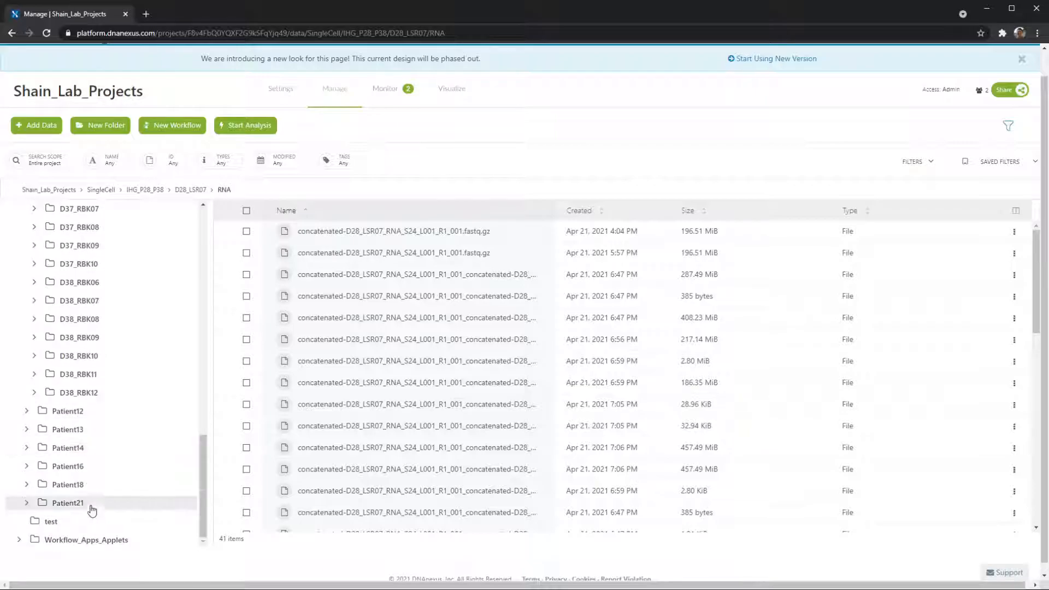
left_click(88, 540)
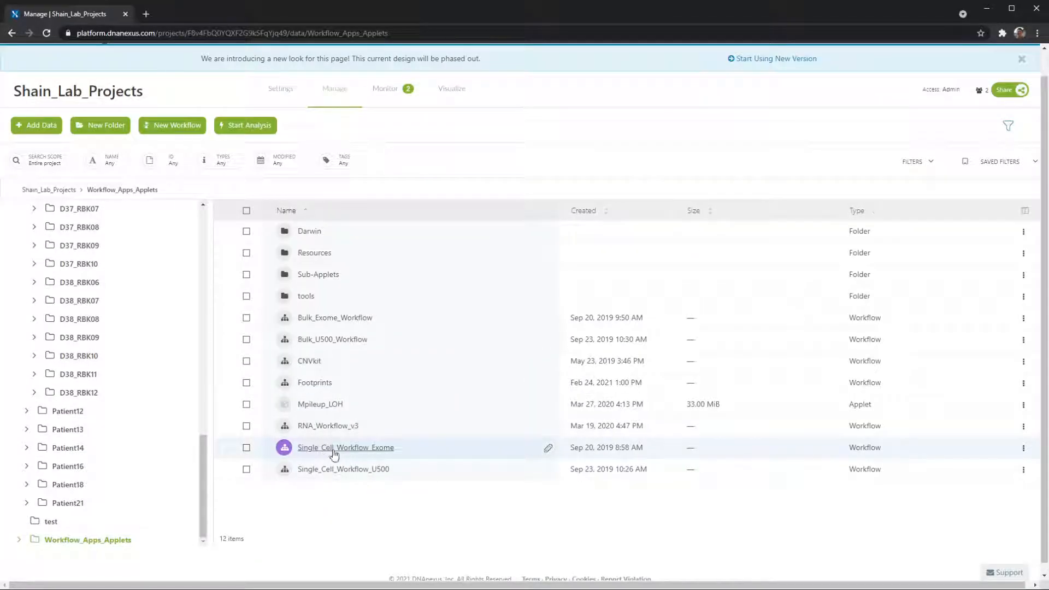
scroll(112, 440, "up", 4)
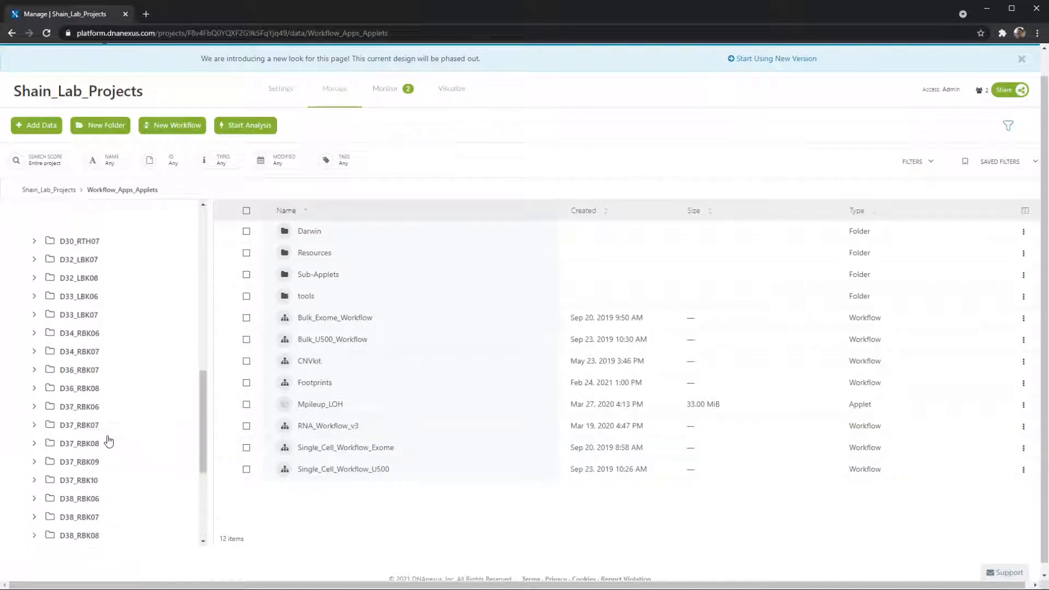
scroll(109, 441, "up", 5)
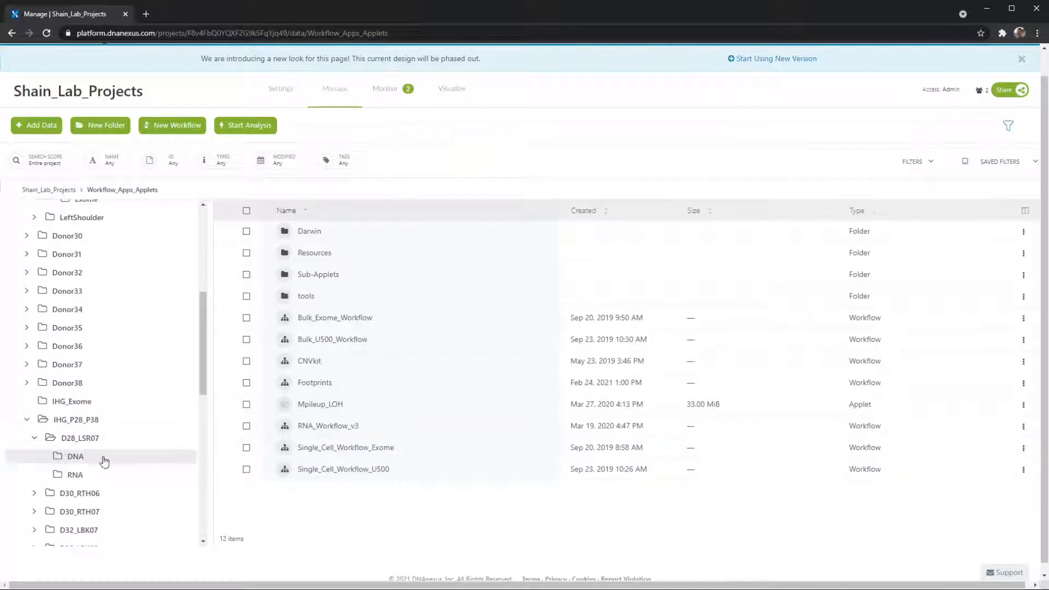
scroll(104, 462, "up", 3)
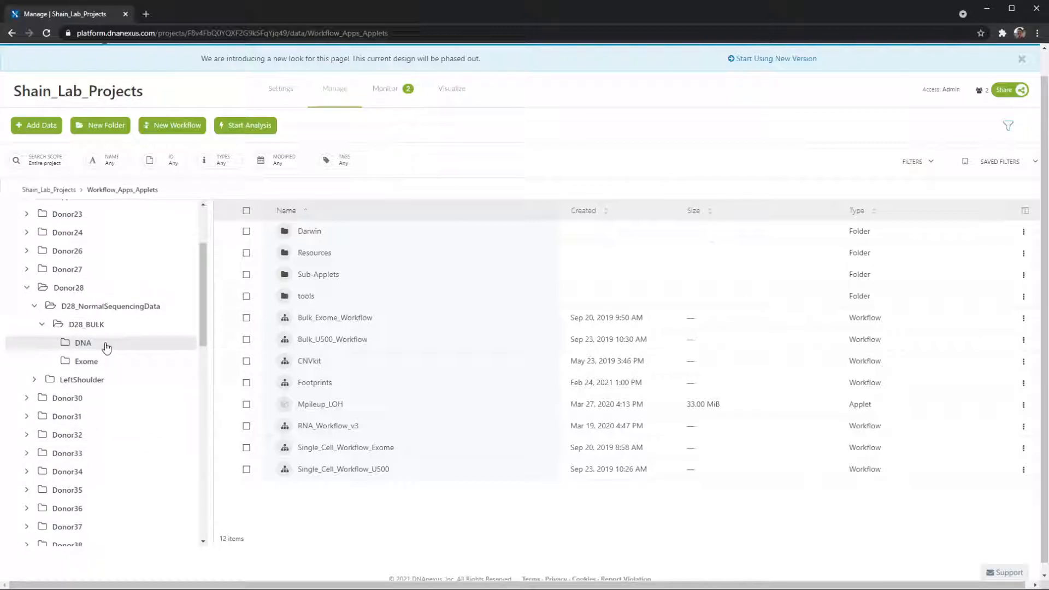
left_click(328, 339)
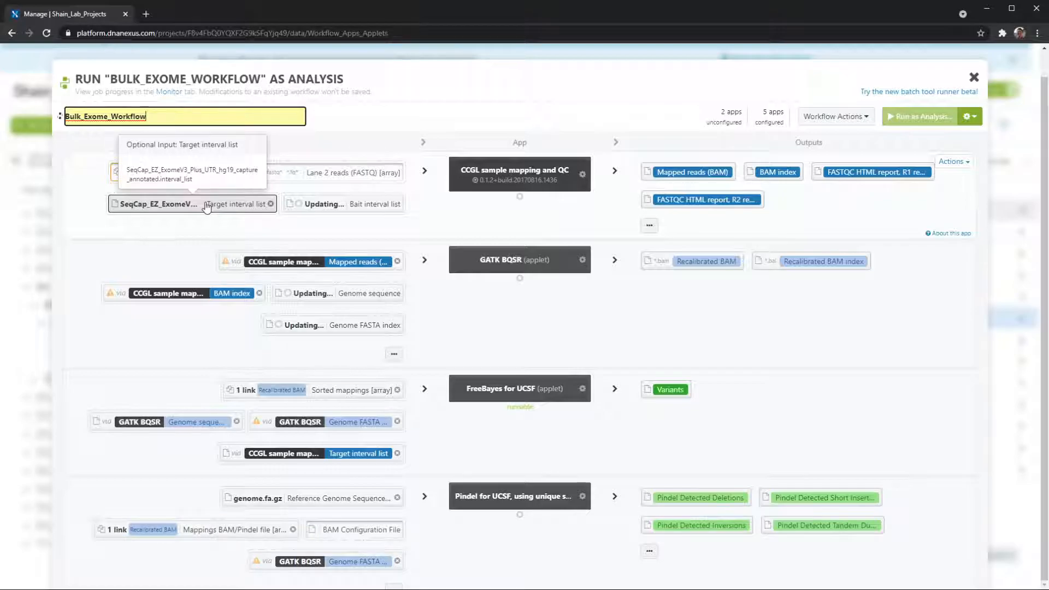
left_click(40, 265)
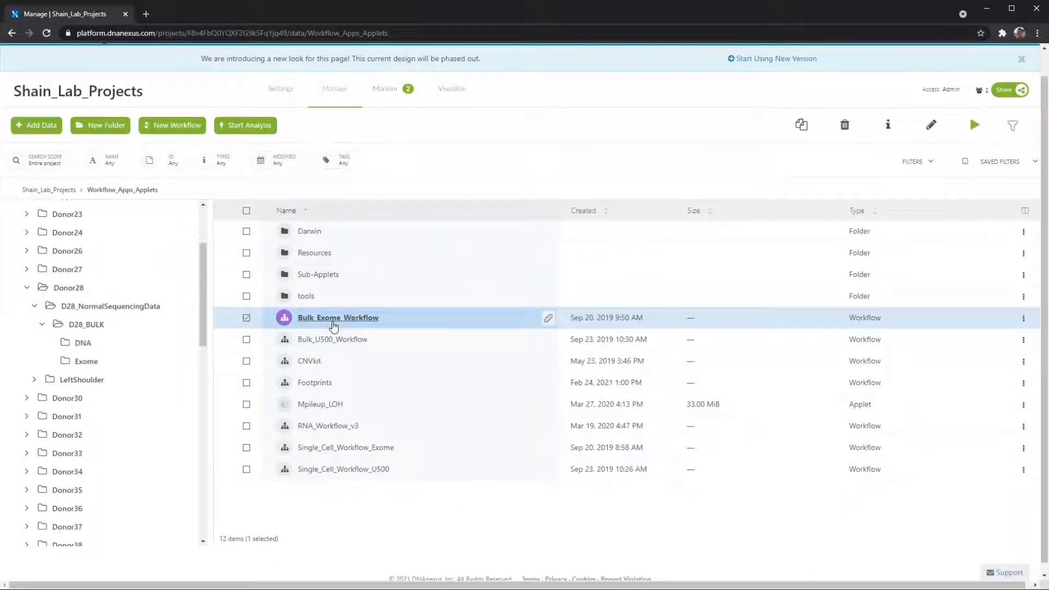
scroll(334, 326, "down", 1)
left_click(247, 308)
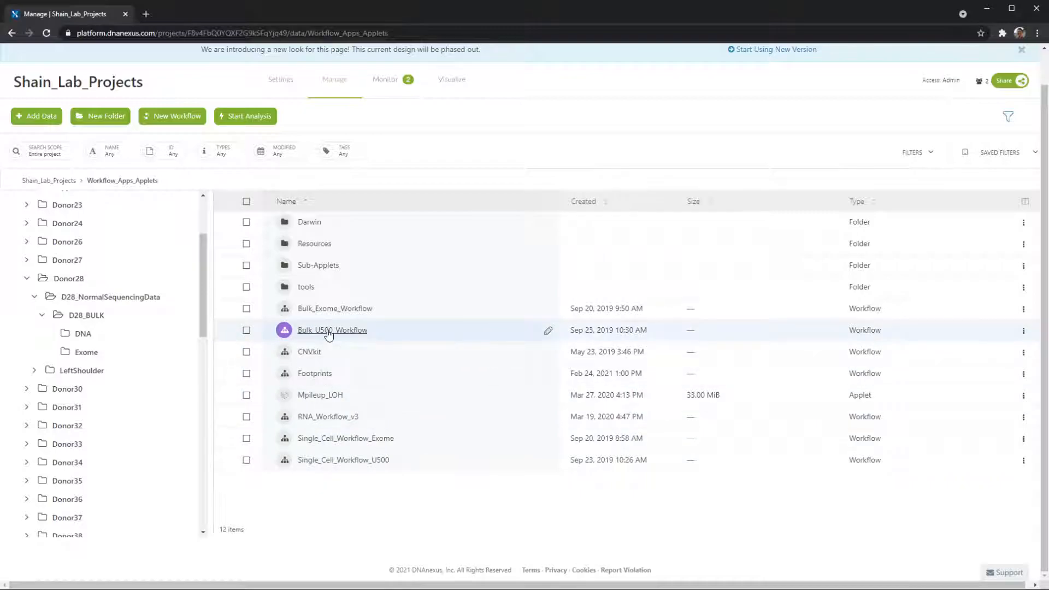
Open the DNA folder in Donor28's D28_BULK data and sort its files by creation date
left_click(135, 337)
left_click(637, 203)
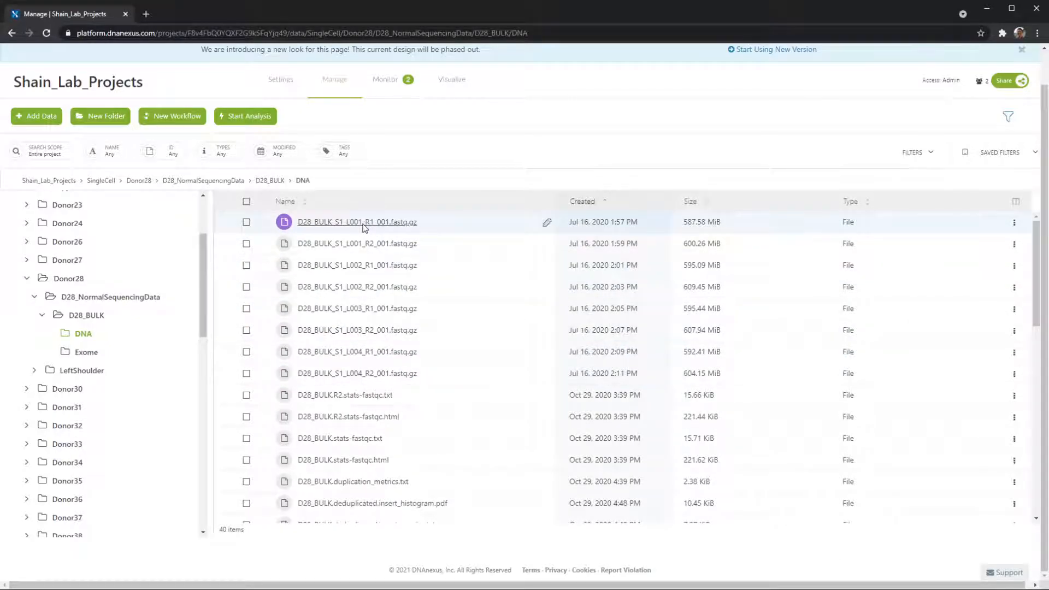
Return to the Workflow_Apps_Applets folder, sorted by name, and open Bulk_U500_Workflow to run as an analysis
scroll(123, 338, "up", 2)
scroll(123, 350, "down", 7)
scroll(123, 358, "down", 10)
left_click(90, 531)
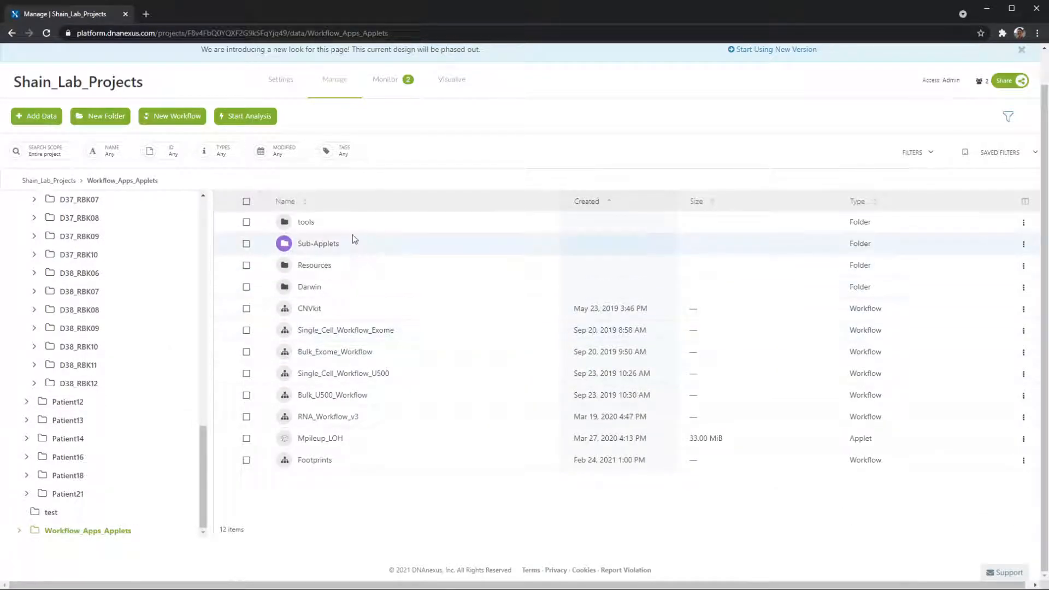
left_click(341, 208)
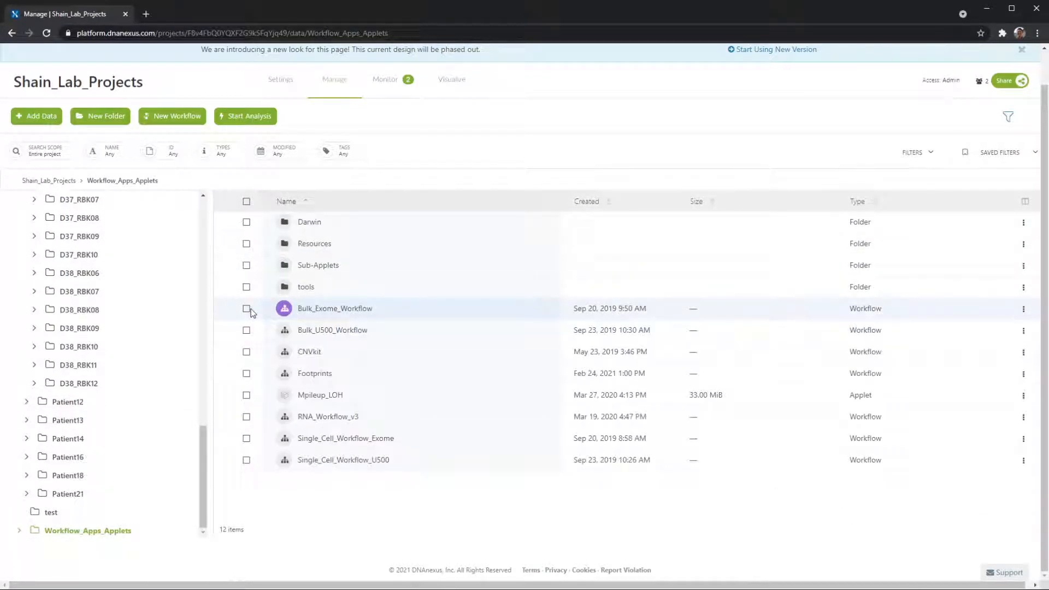
left_click(247, 330)
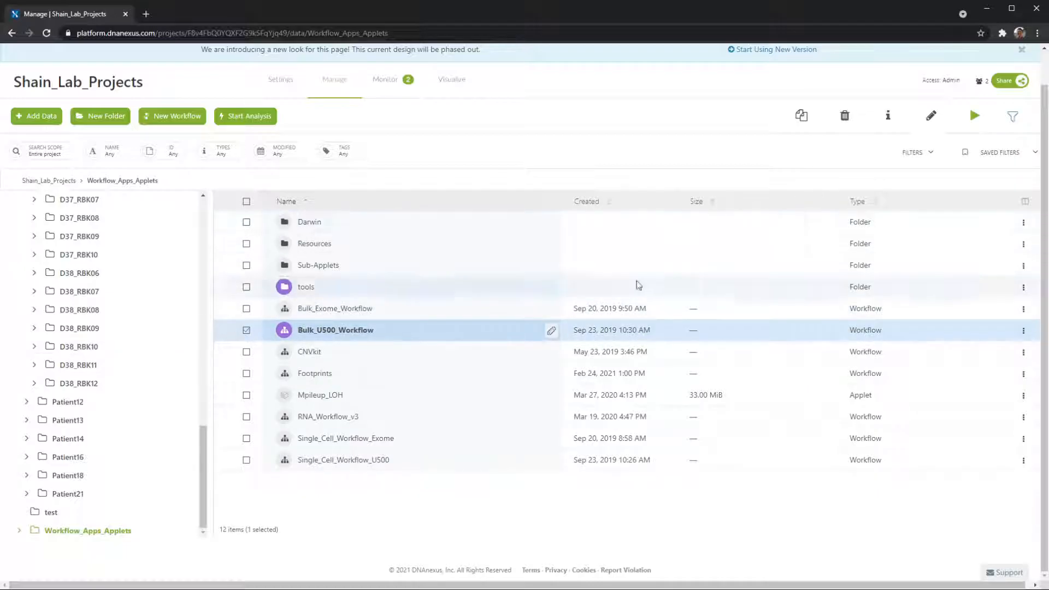
left_click(335, 332)
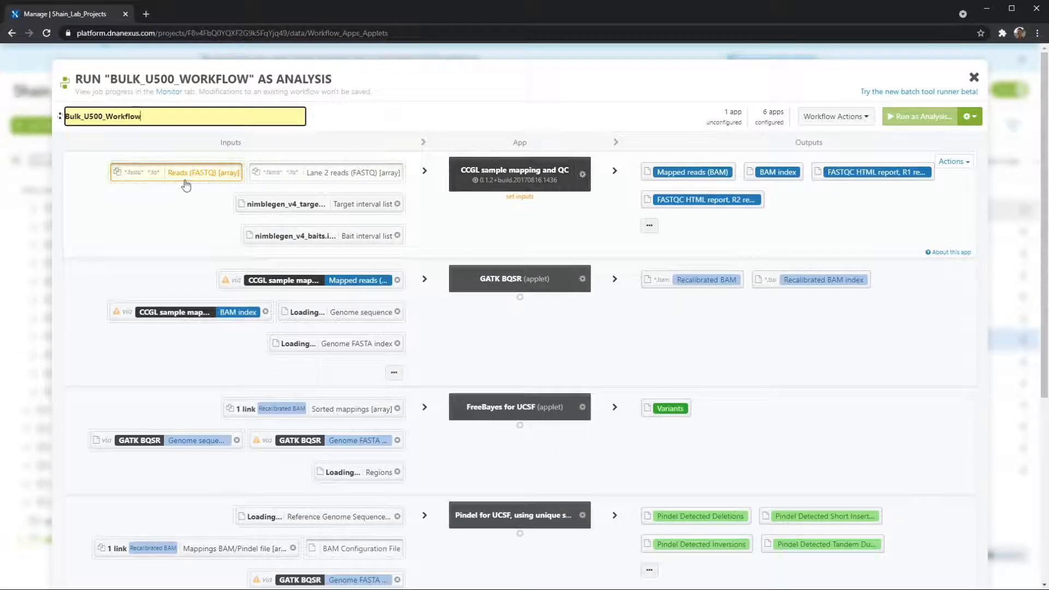
Choose all FASTQ files in SingleCell/Donor28/D28_NormalSequencingData/D28_BULK/DNA as the Reads (FASTQ) input
left_click(189, 173)
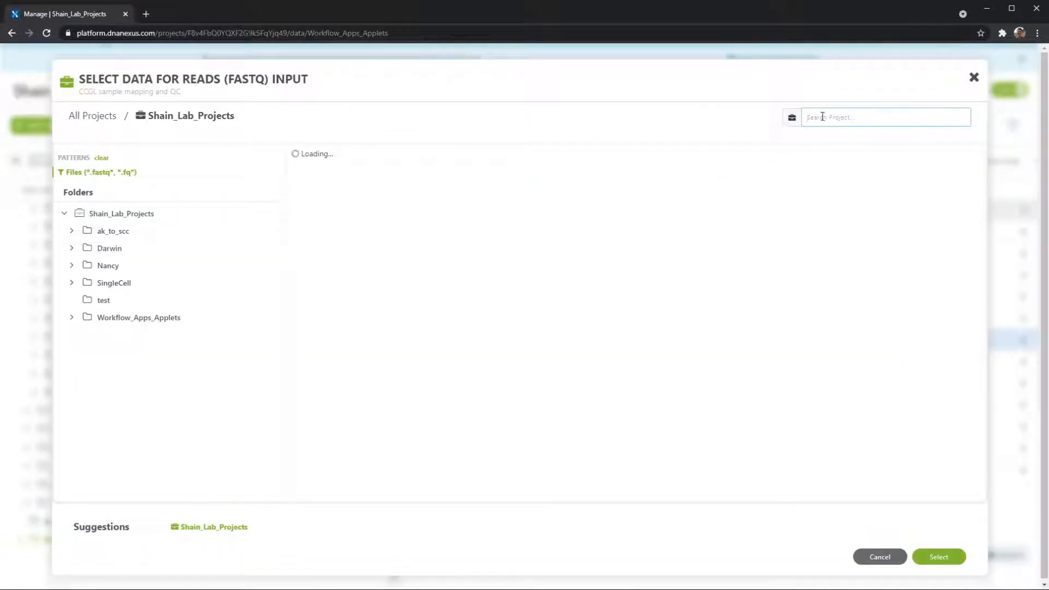
left_click(975, 78)
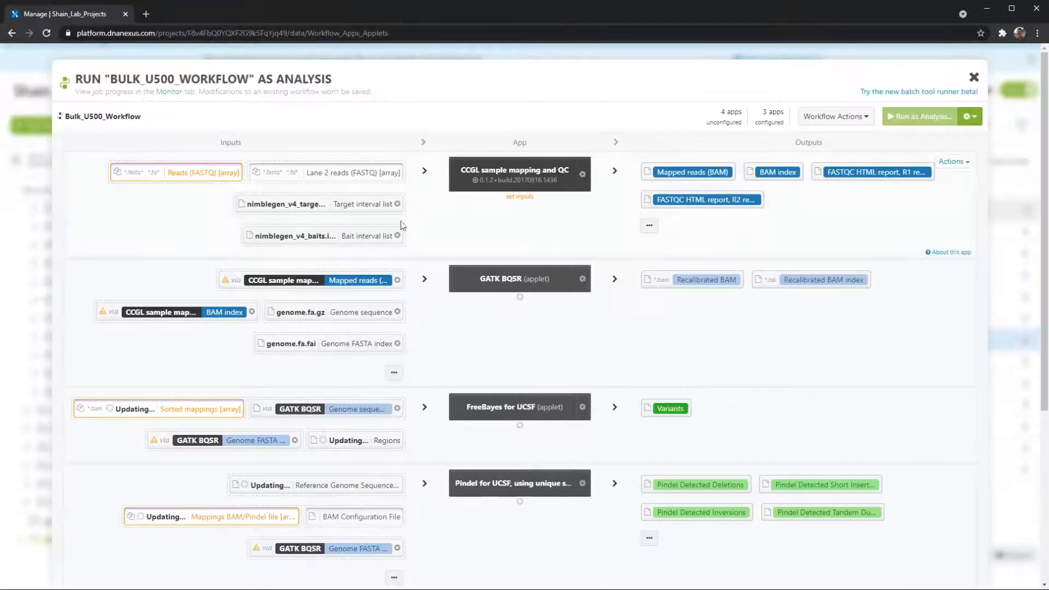
left_click(168, 173)
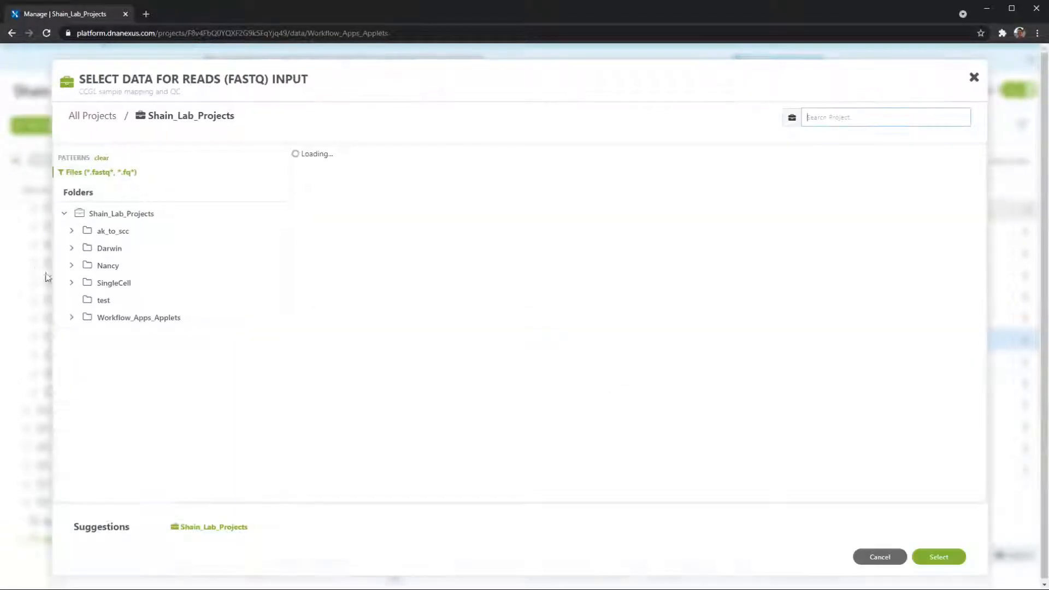
left_click(72, 283)
scroll(88, 339, "down", 1)
left_click(80, 332)
left_click(86, 349)
left_click(94, 366)
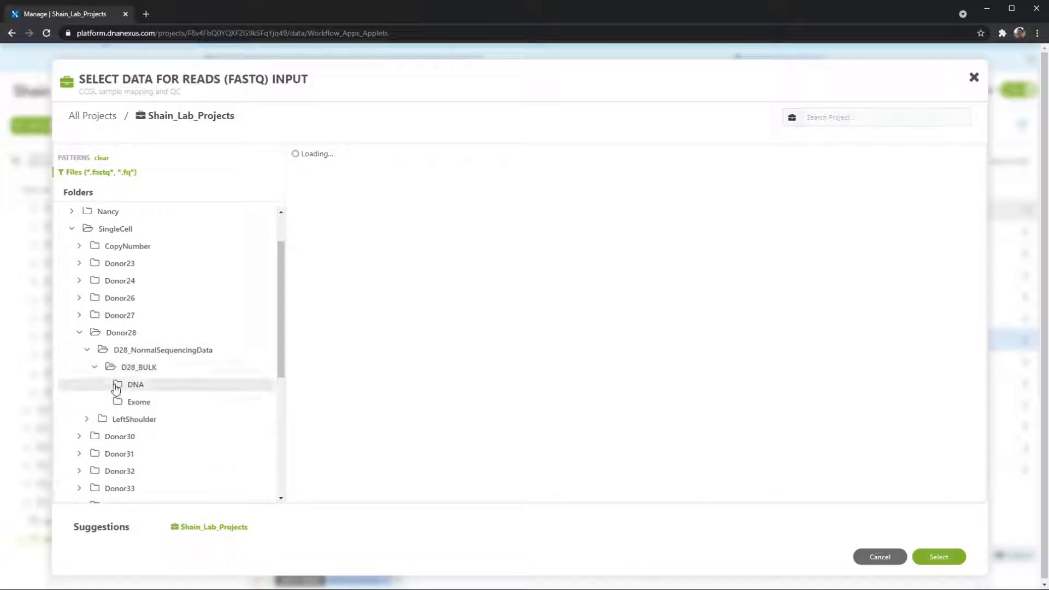
left_click(116, 386)
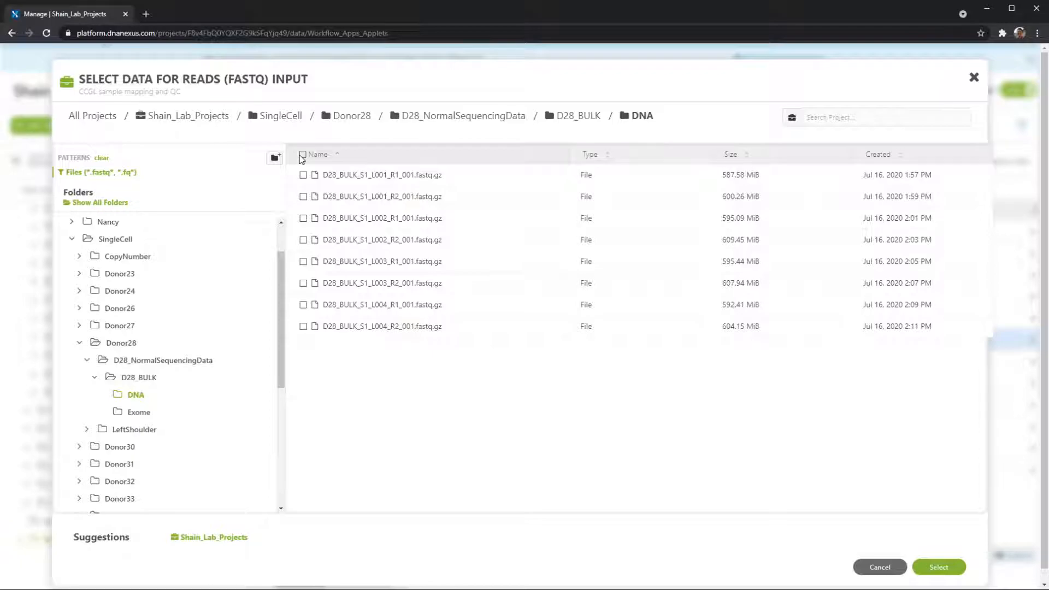
left_click(302, 154)
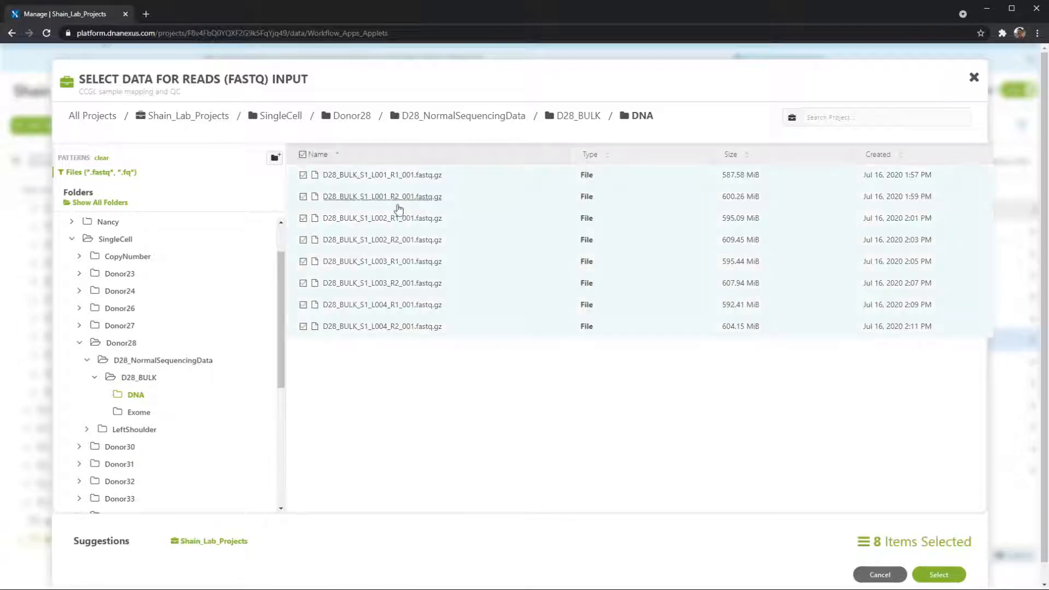
left_click(942, 541)
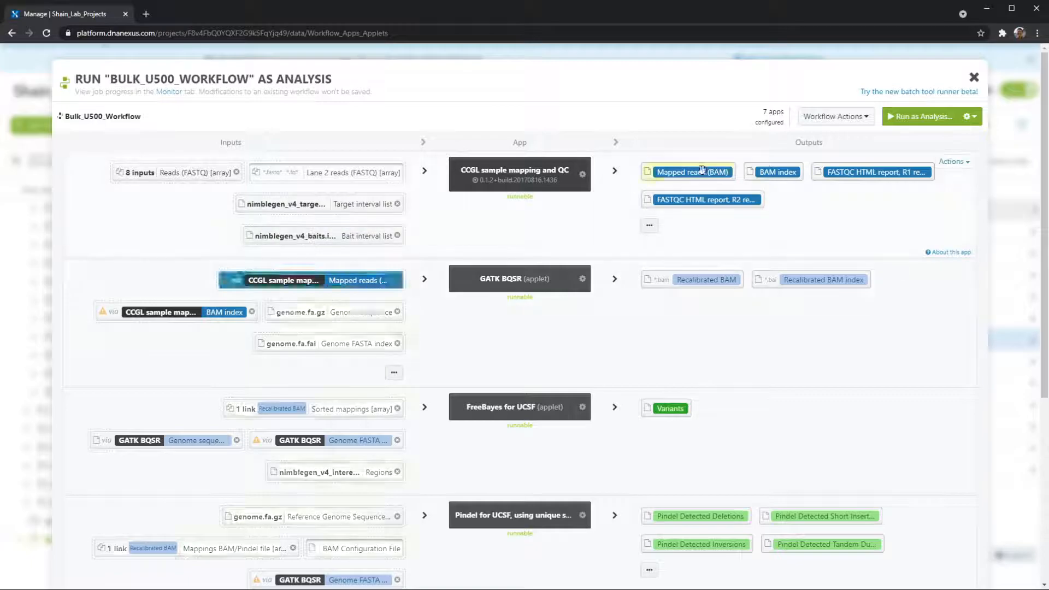
Set the workflow's output folder to SingleCell/Donor28/D28_NormalSequencingData/D28_BULK/DNA
left_click(825, 116)
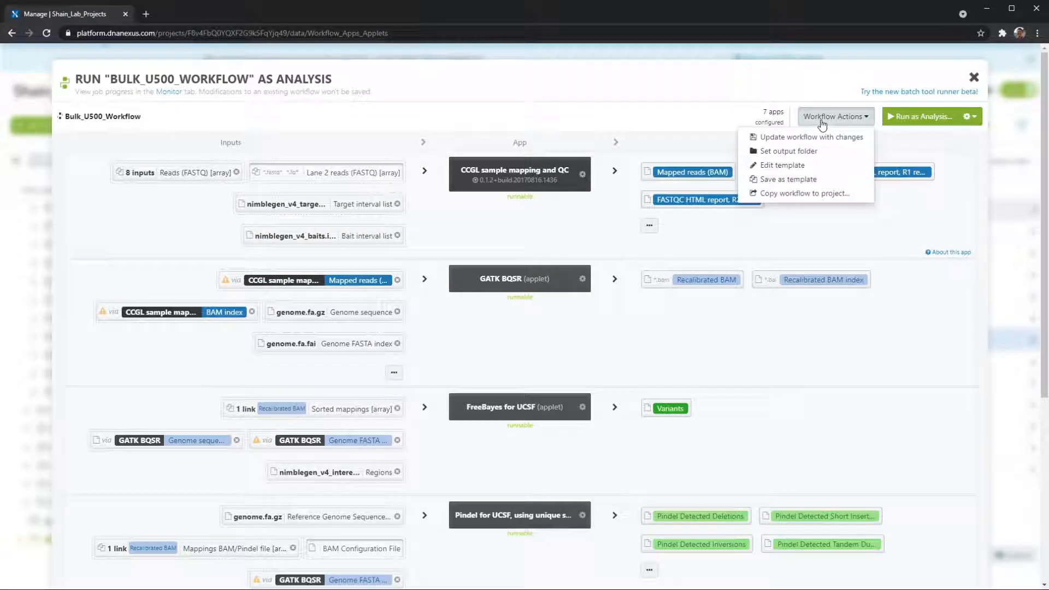
left_click(801, 156)
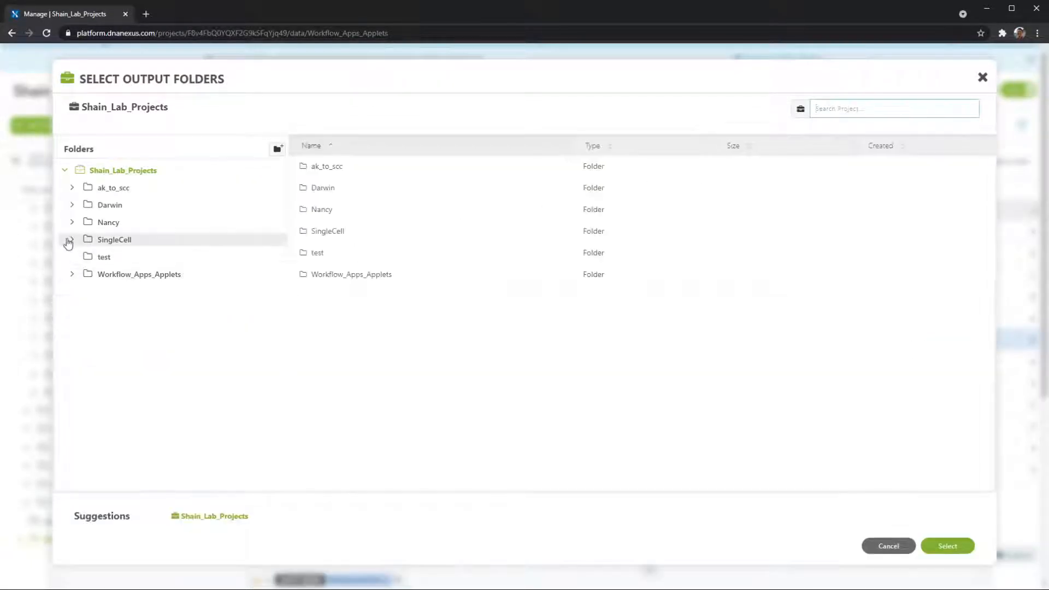
left_click(71, 240)
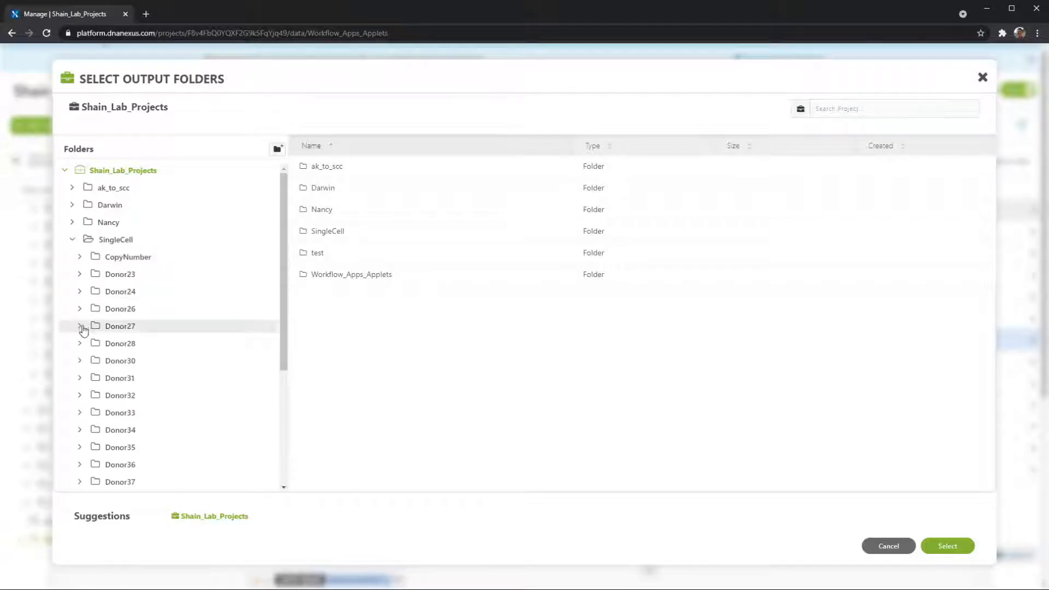
scroll(81, 323, "down", 1)
left_click(79, 292)
left_click(88, 307)
left_click(95, 323)
left_click(144, 340)
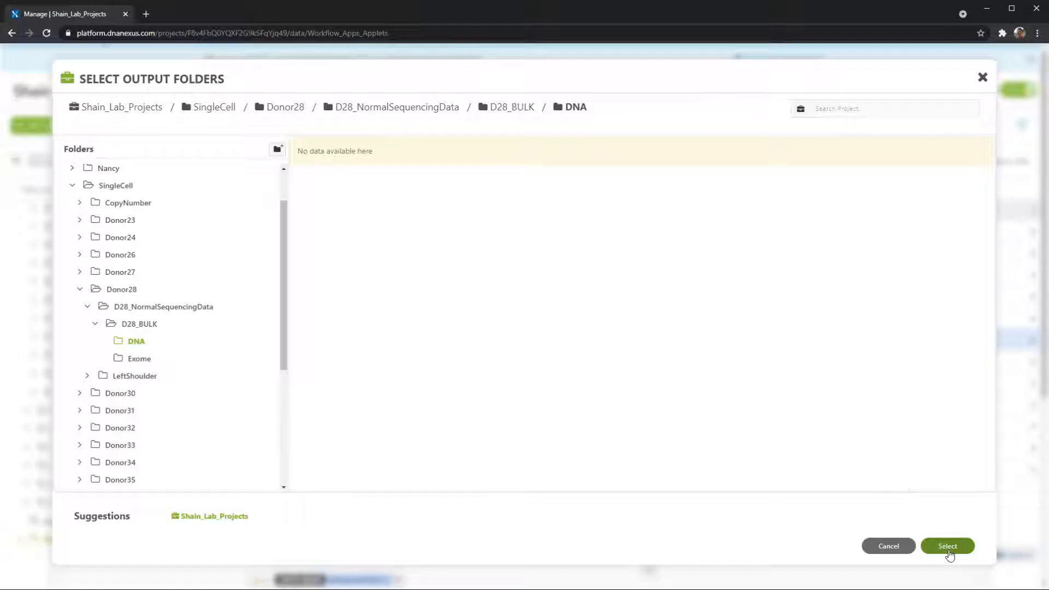
left_click(947, 546)
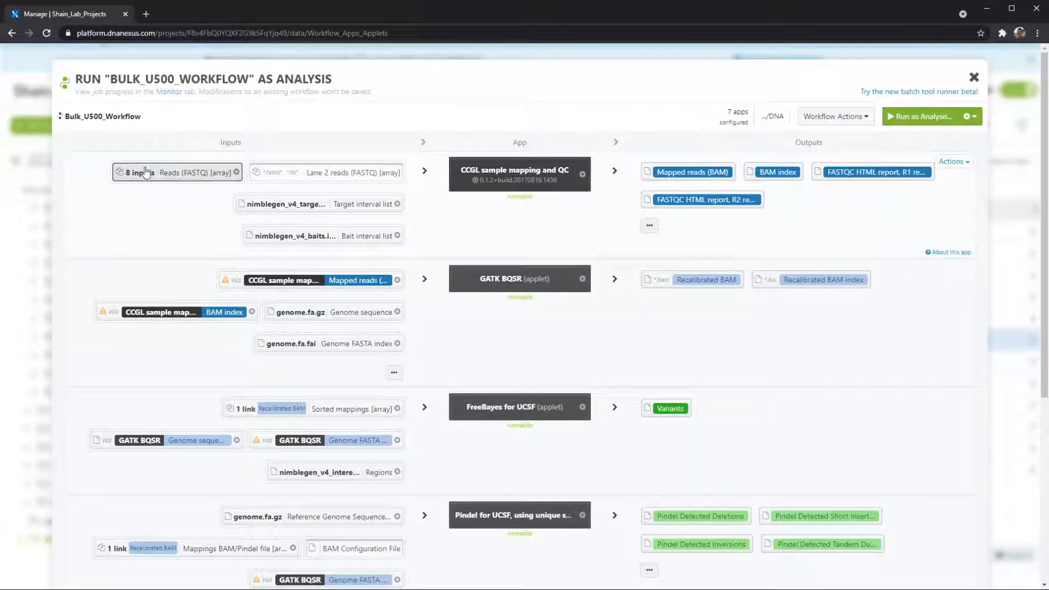
Review all stages of the configured Bulk_U500_Workflow and close it without running the analysis
scroll(211, 329, "down", 5)
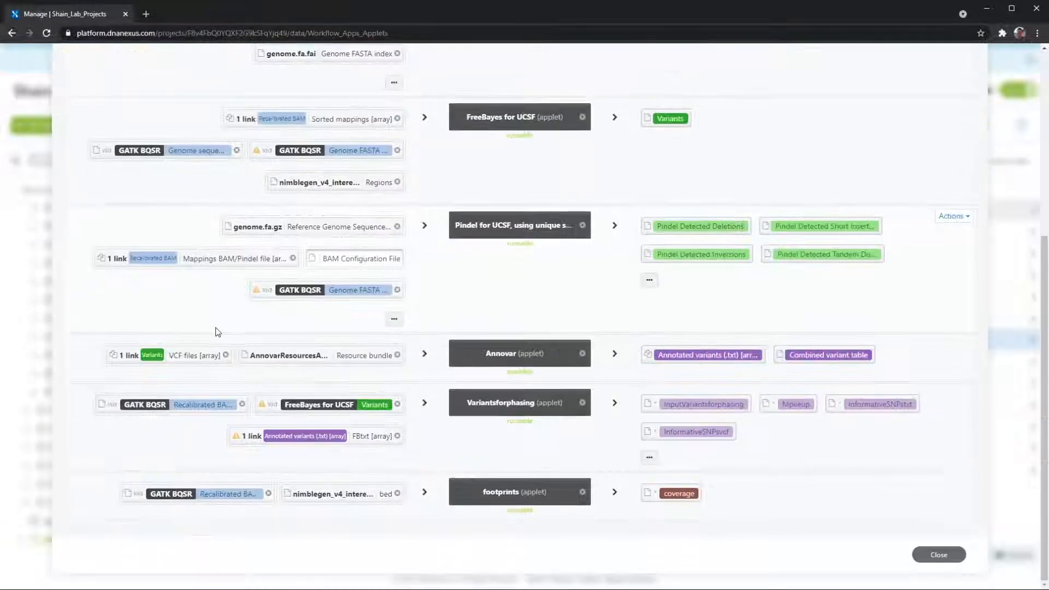
scroll(211, 330, "up", 5)
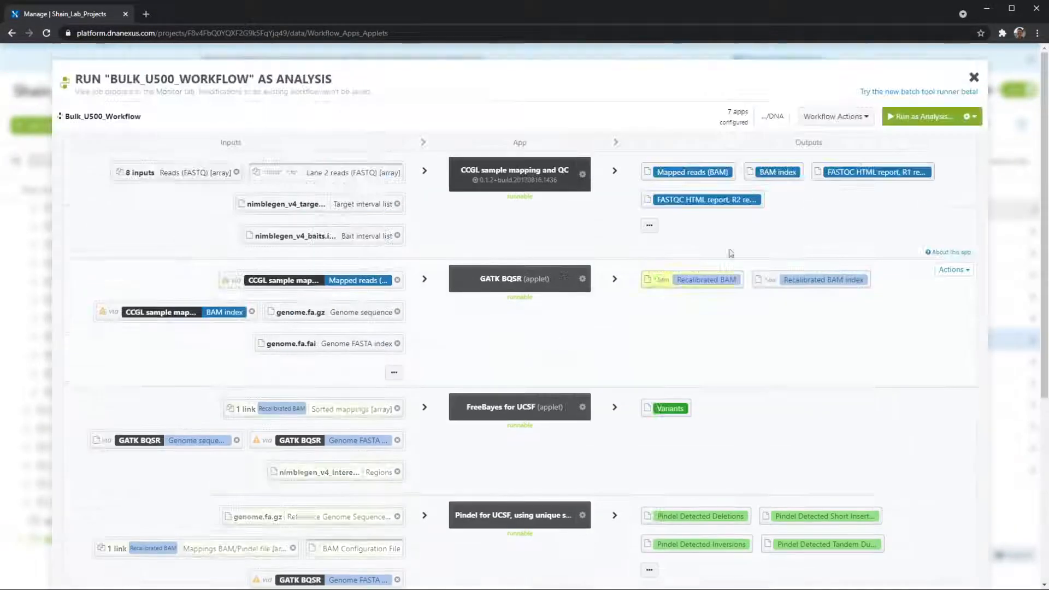
left_click(974, 77)
Open the DNA folder of Donor28's D28_BULK data to examine the workflow's output files
scroll(110, 377, "up", 5)
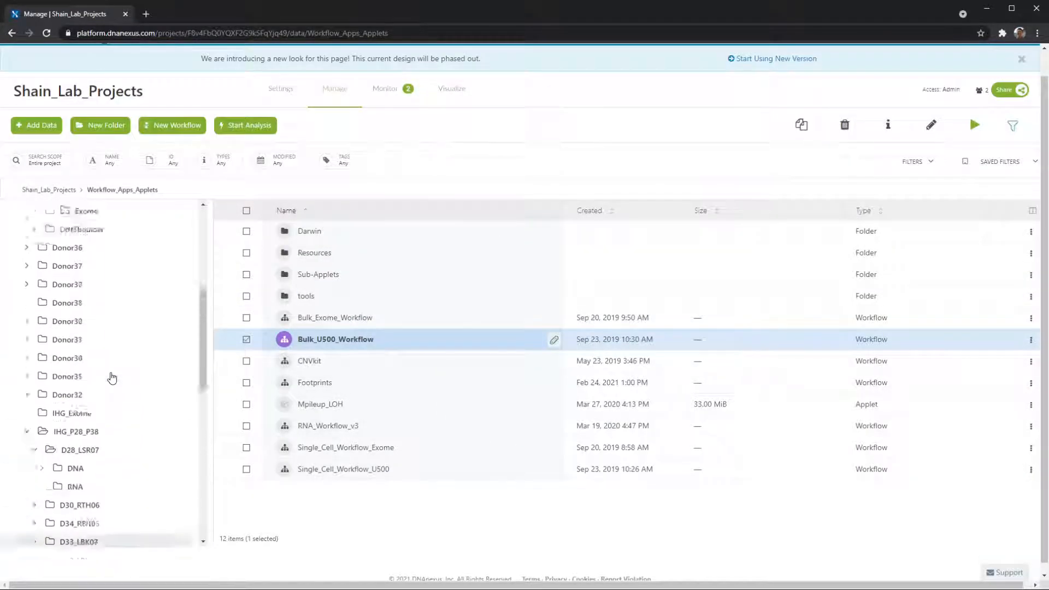
left_click(96, 291)
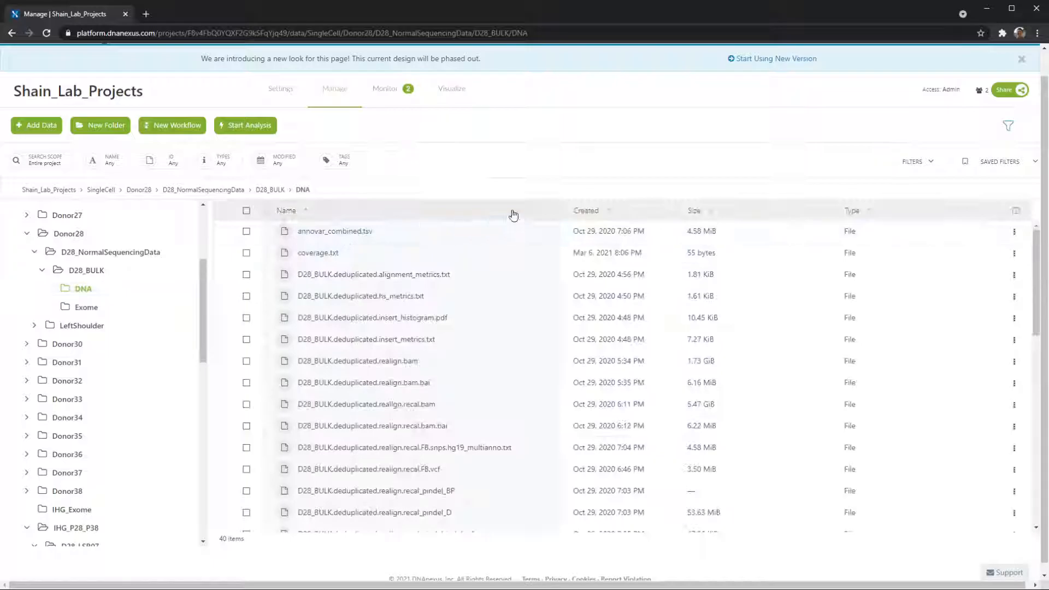
Select coverage.txt and D28_BULK's deduplicated alignment_metrics.txt, hs_metrics.txt, insert_histogram.pdf and insert_metrics.txt files in the DNA folder
scroll(379, 259, "down", 1)
scroll(379, 259, "up", 1)
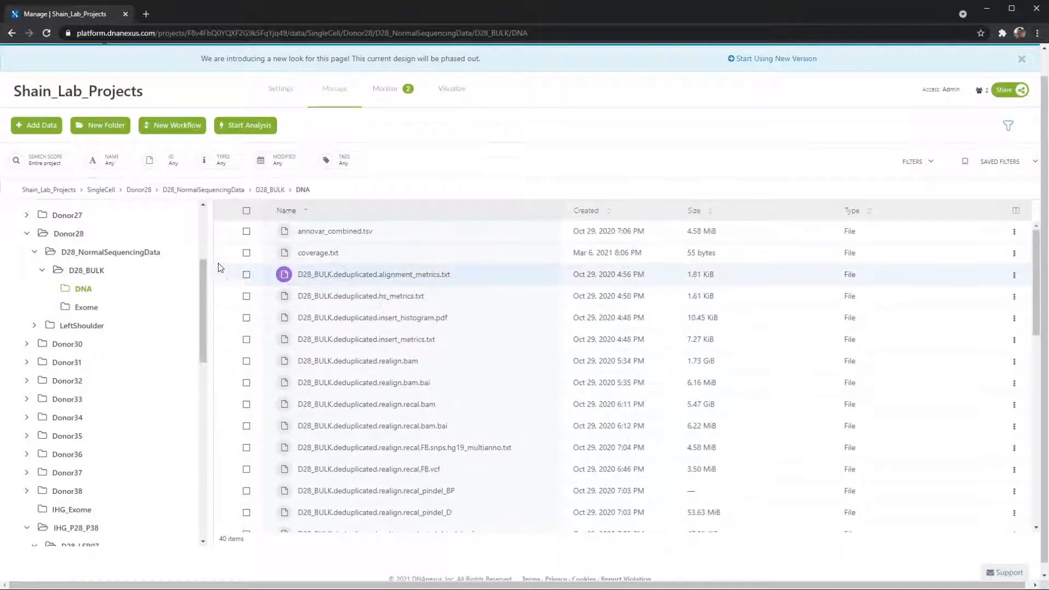
left_click(247, 253)
left_click(247, 275)
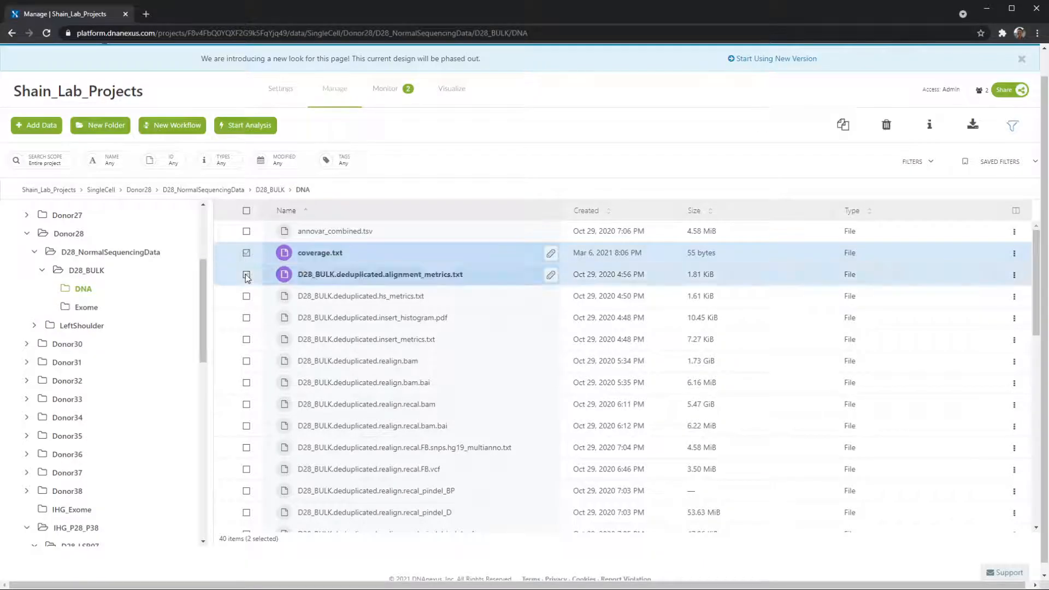
left_click(247, 296)
left_click(246, 318)
left_click(244, 339)
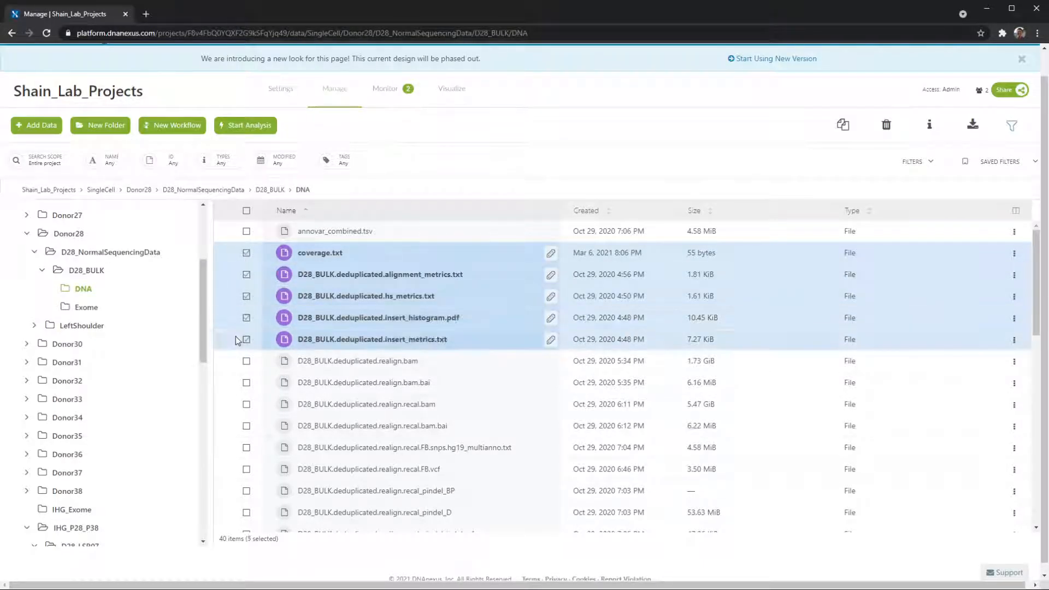
Add D28_BULK's deduplicated realign.recal.bam, realign.recal.bam.bai and realign.recal_pindel_indel.vcf files to the selection
scroll(246, 338, "down", 2)
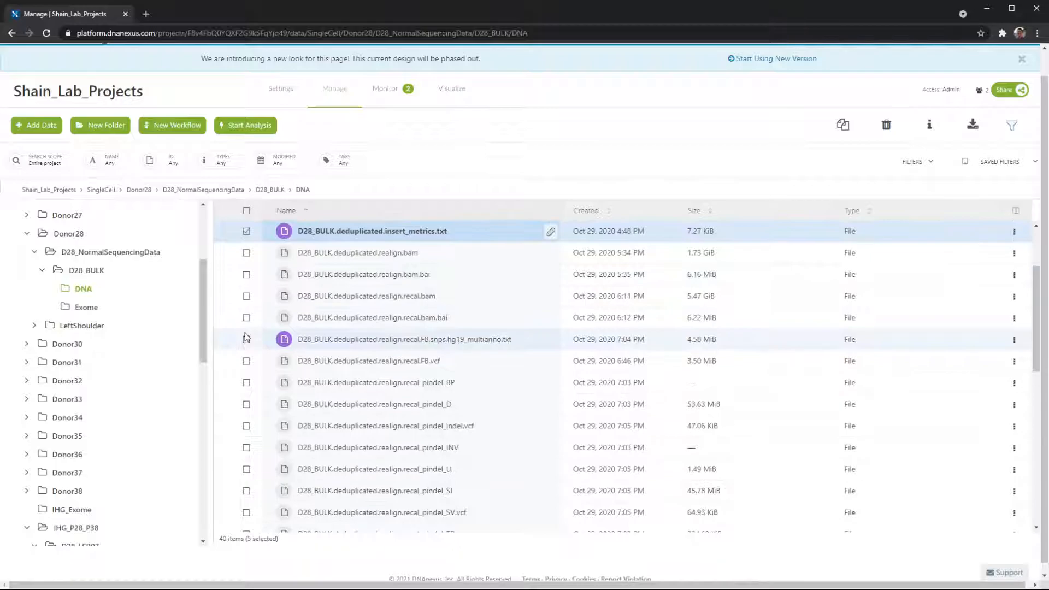
left_click(247, 297)
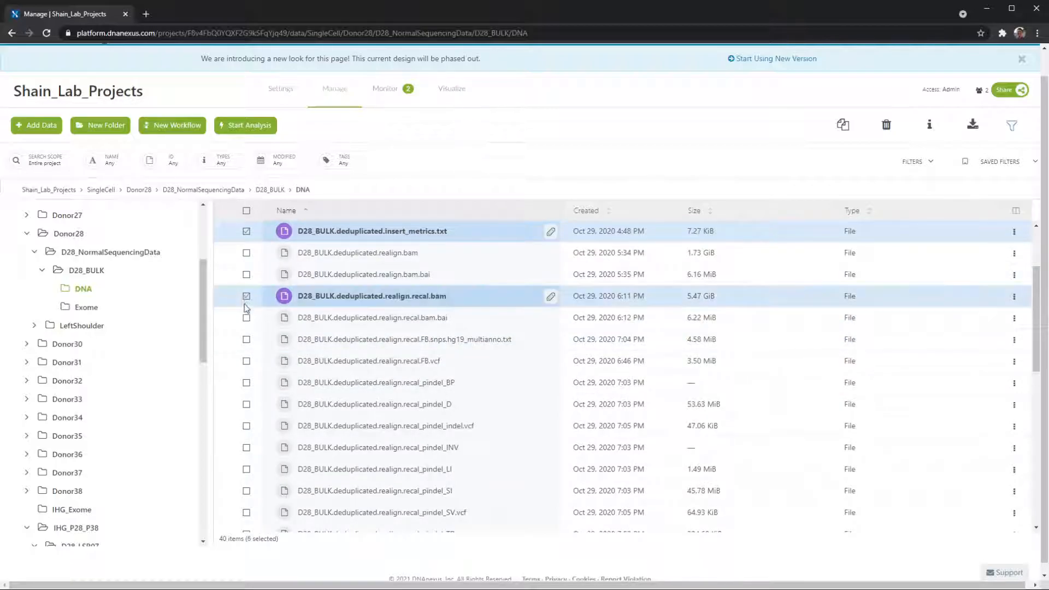
left_click(246, 318)
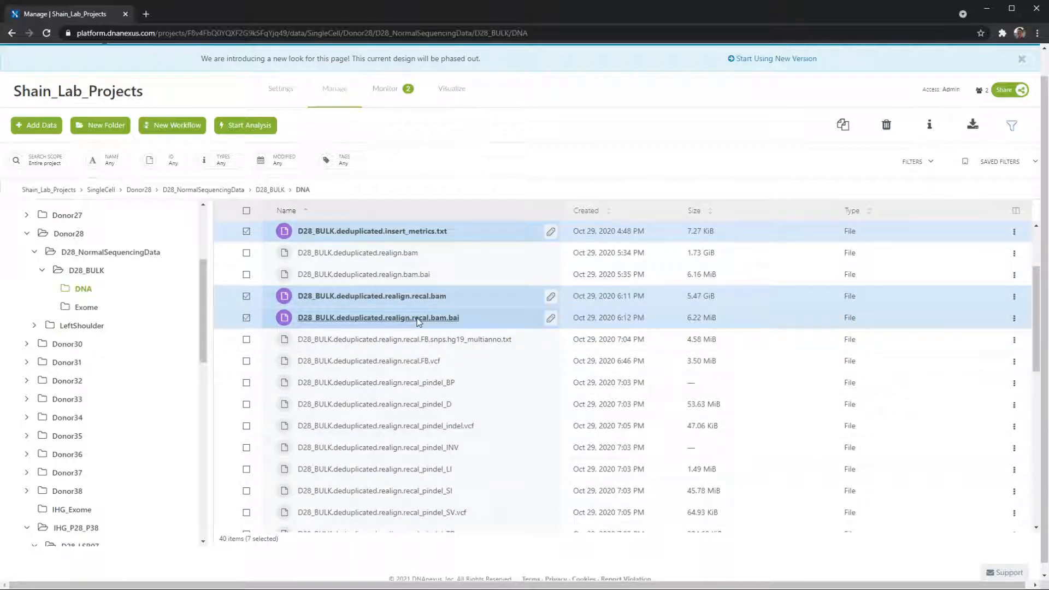
scroll(415, 325, "down", 1)
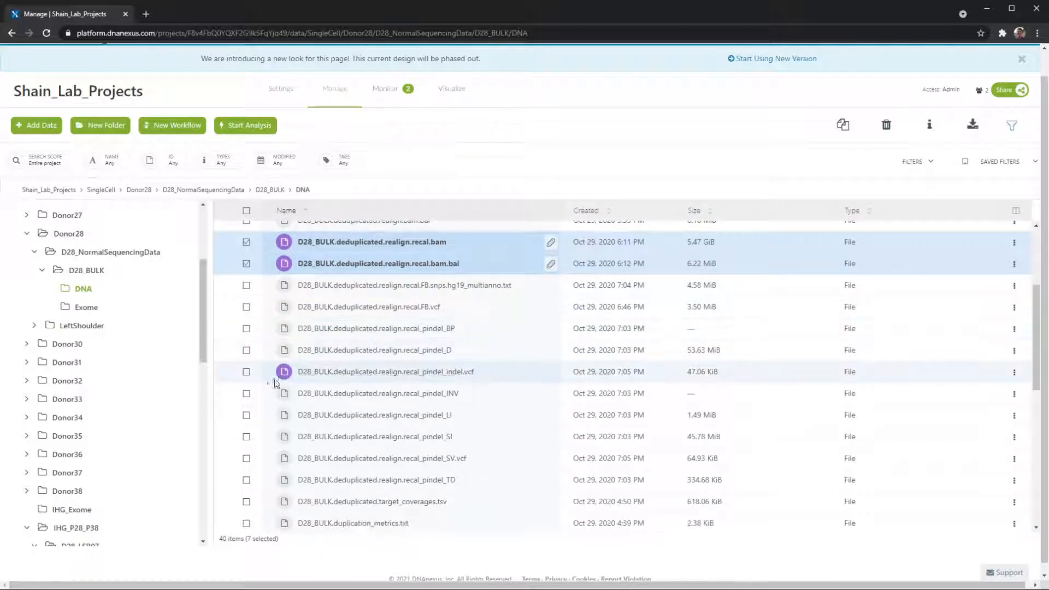
left_click(246, 372)
Add D28_BULK.duplication_metrics.txt and D28_BULK.deduplicated.target_coverages.tsv to the selection
scroll(263, 361, "down", 3)
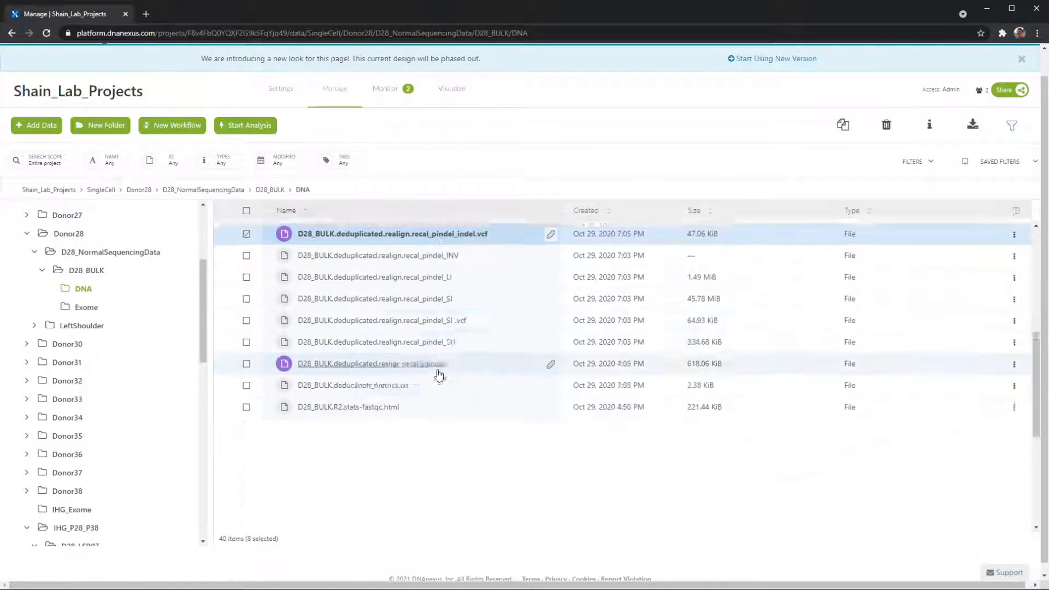
left_click(246, 360)
scroll(245, 360, "down", 5)
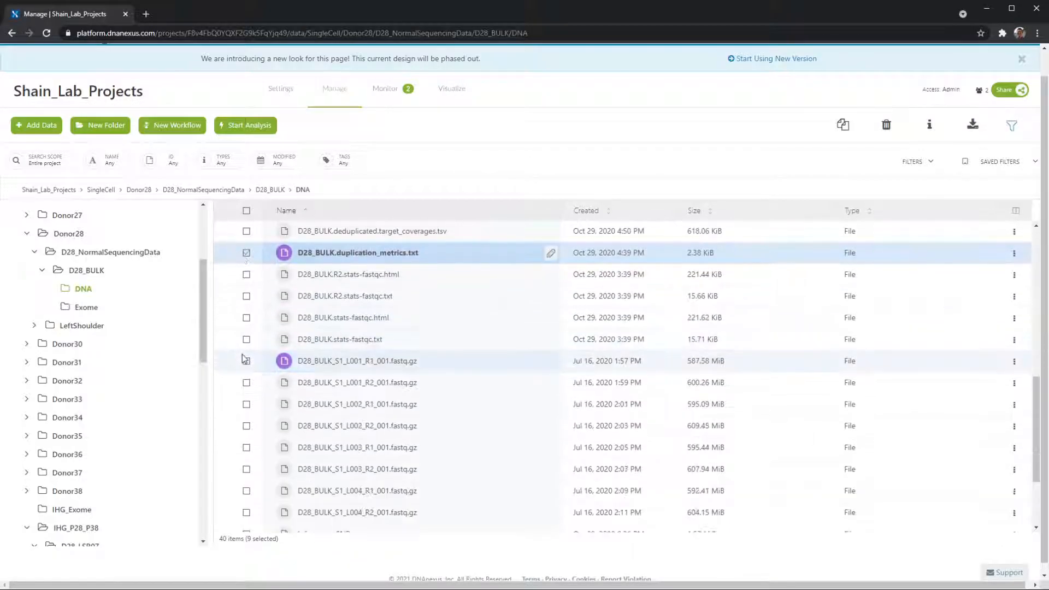
scroll(253, 295, "up", 2)
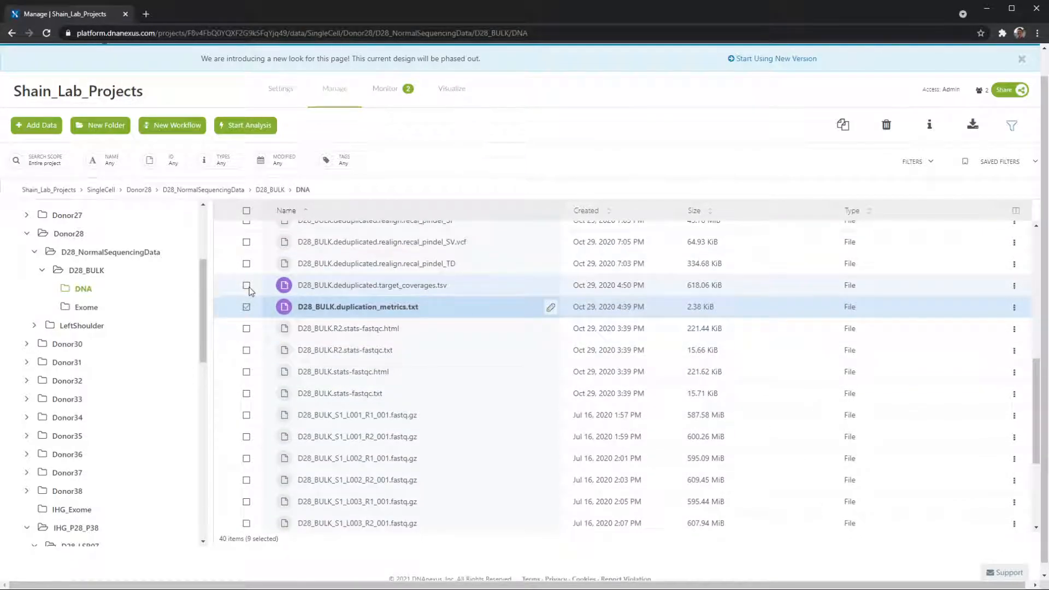
left_click(246, 286)
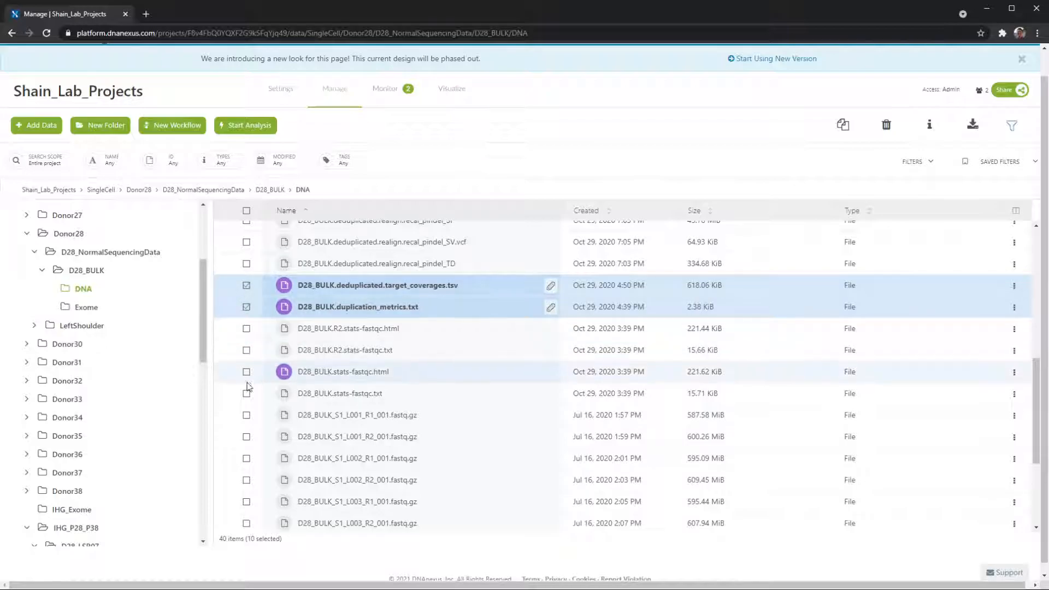
Add InputVariants_forphasing.txt and MpileupInformativeSNPInput.txt to the selection
scroll(247, 383, "down", 3)
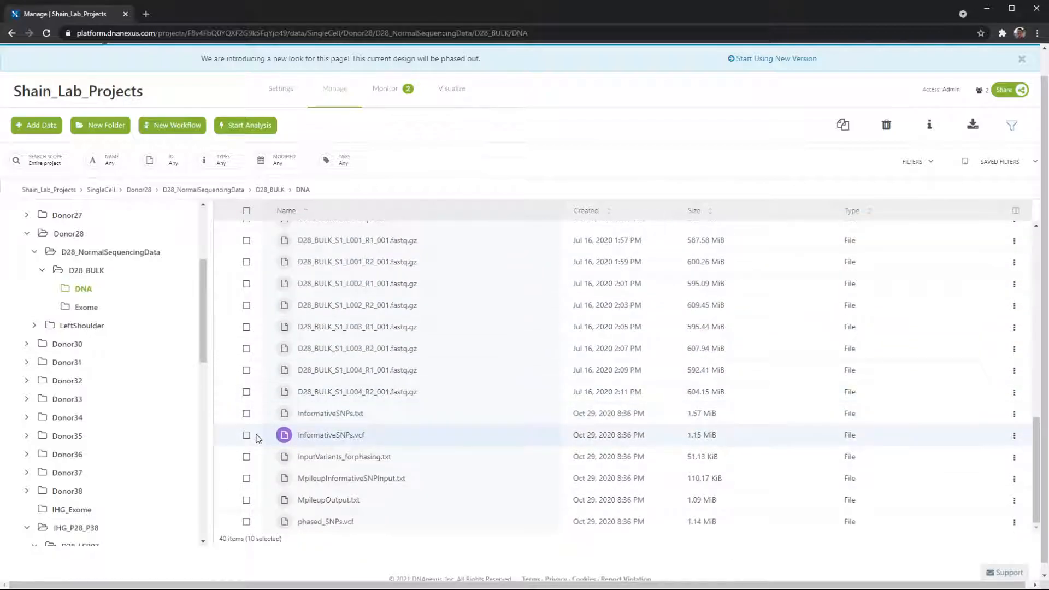
left_click(246, 458)
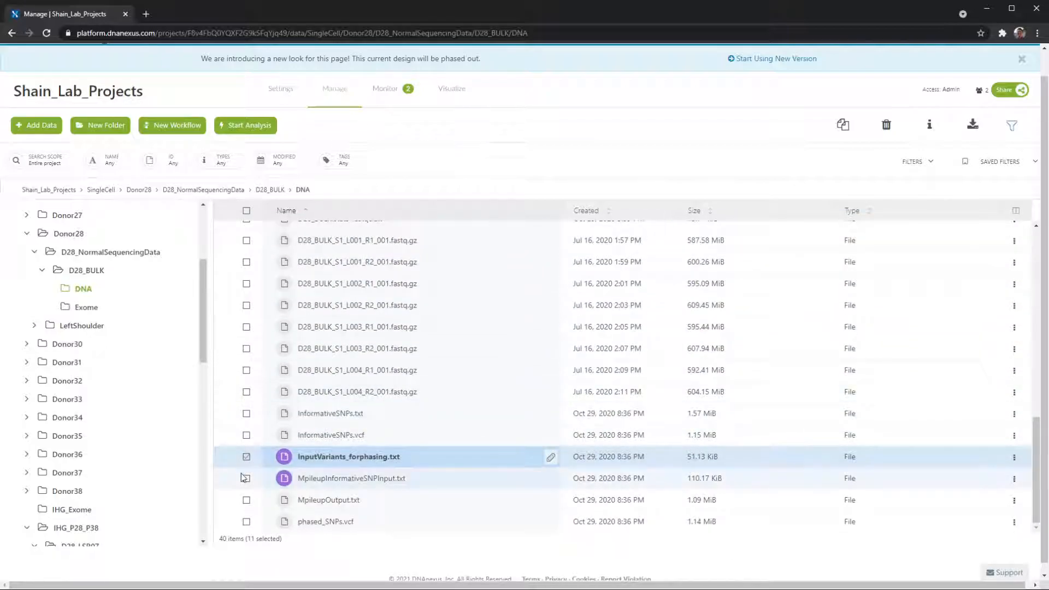
left_click(246, 479)
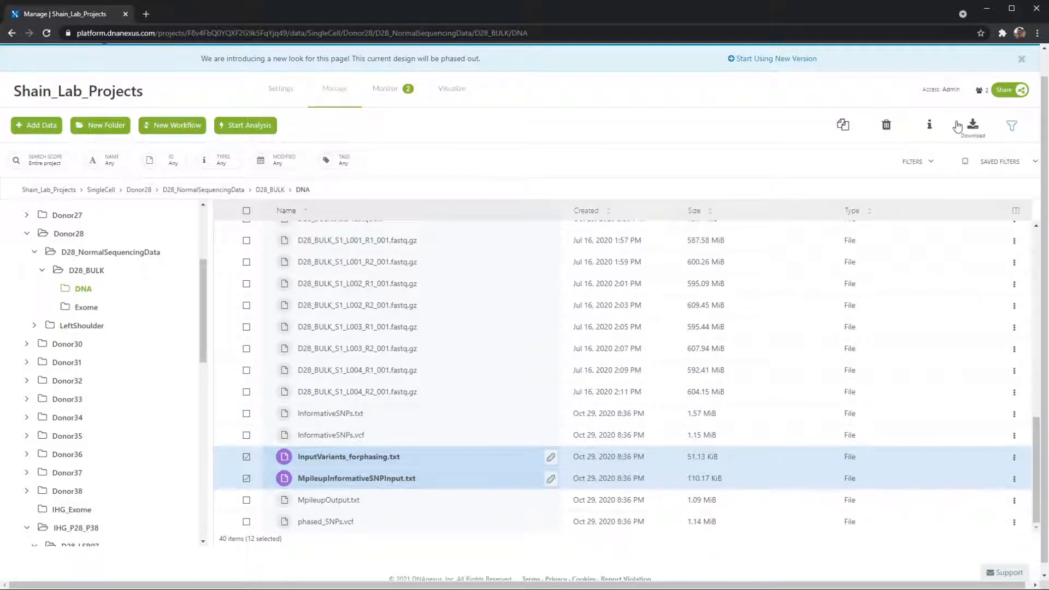
Generate bulk download URLs for the selected output files and close the download dialog
scroll(466, 350, "up", 10)
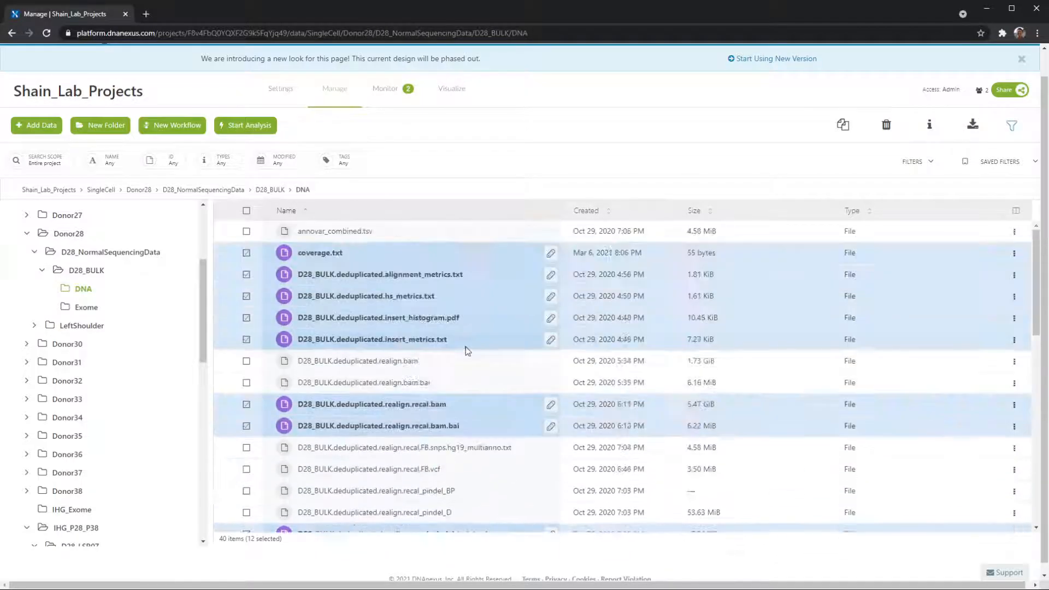
left_click(973, 124)
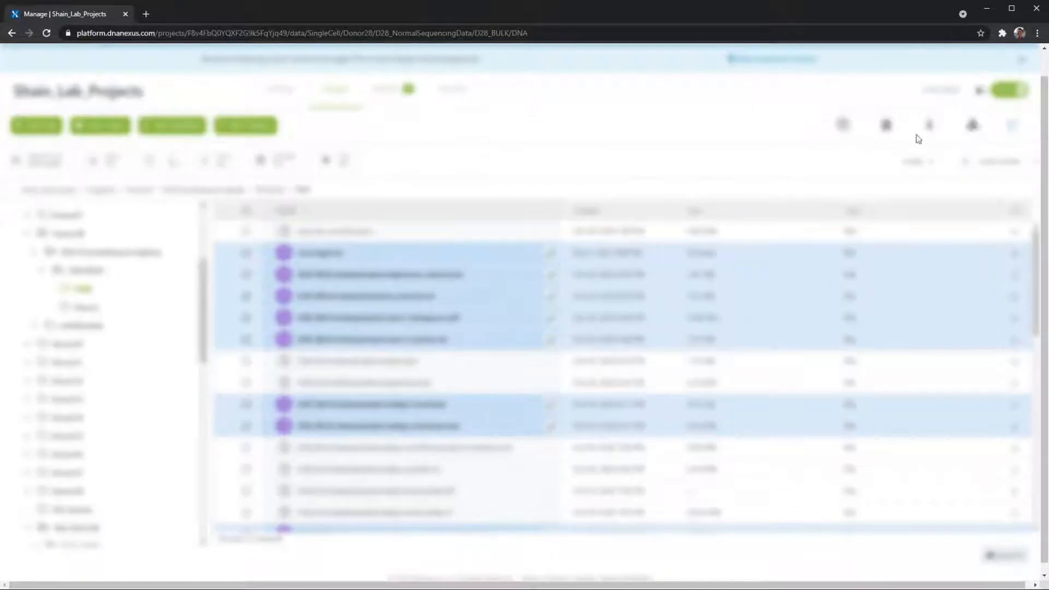
left_click(177, 230)
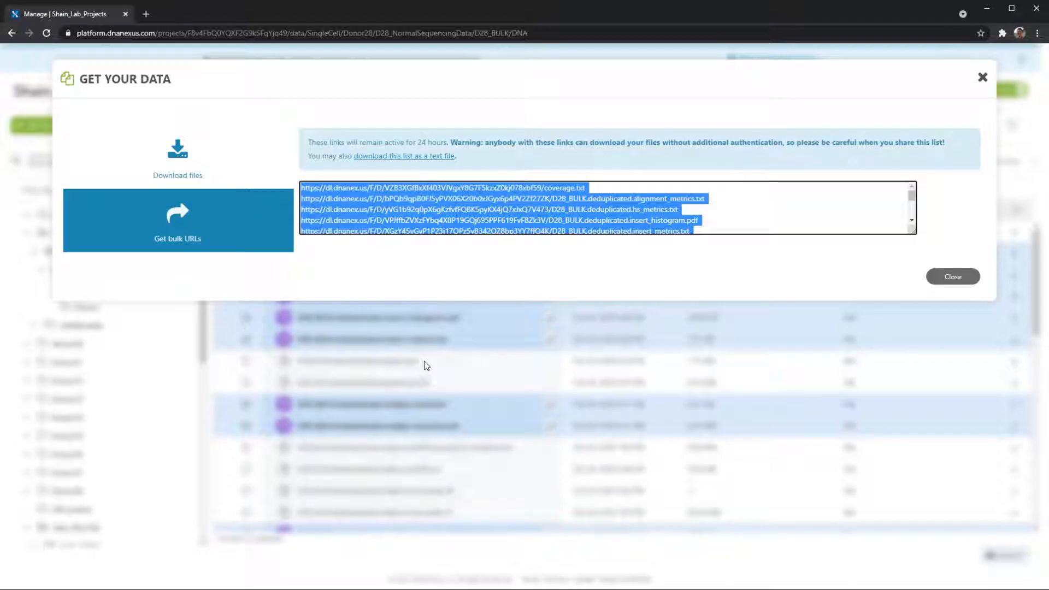
left_click(427, 365)
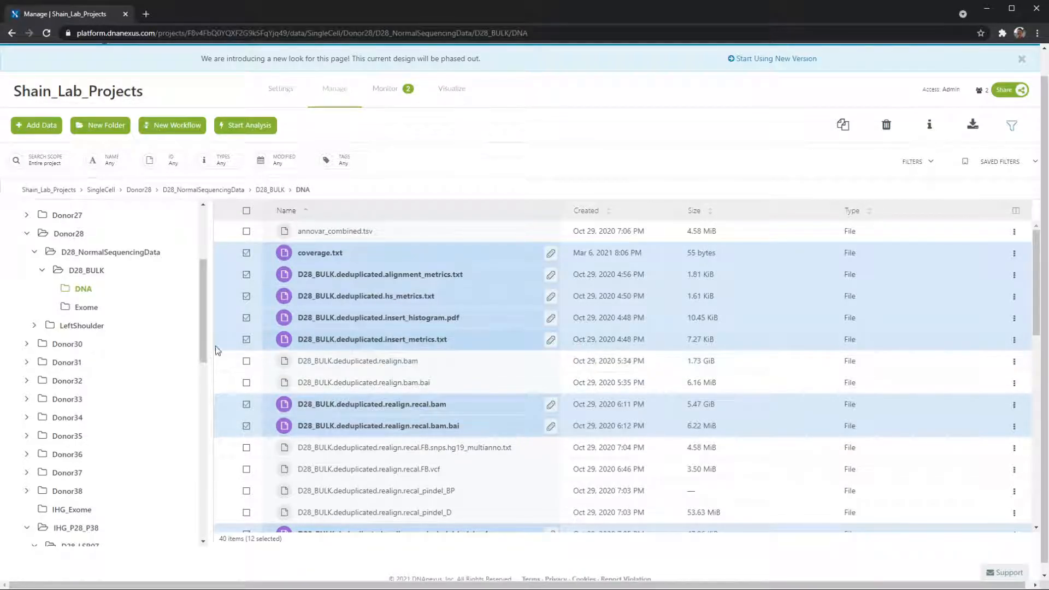
Examine the DNA and RNA folders of SingleCell/IHG_P28_P38/D28_LSR07 with their files sorted by creation date
scroll(94, 320, "down", 2)
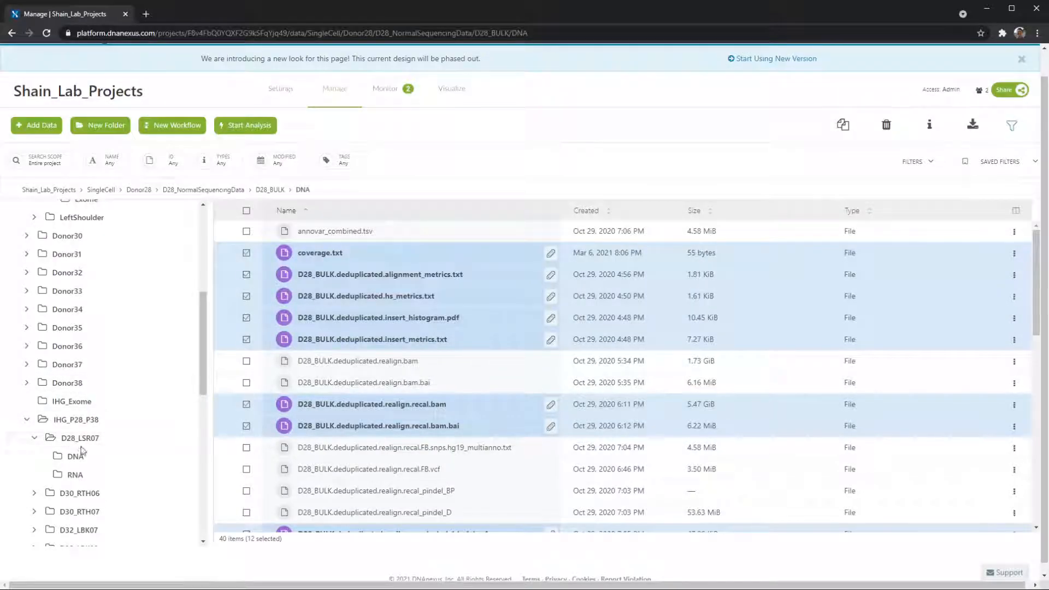
left_click(80, 455)
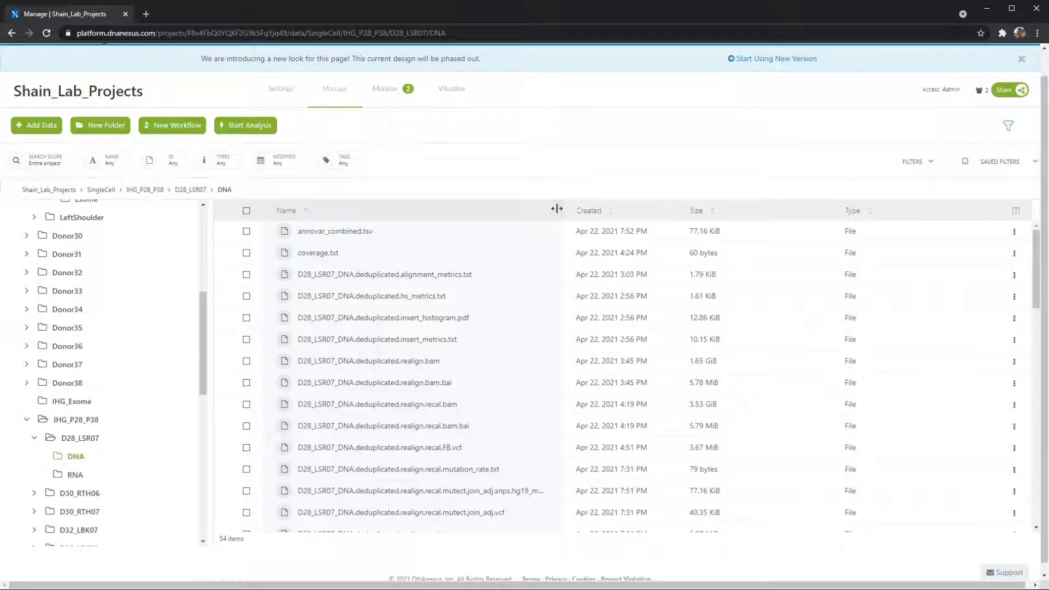
left_click(71, 475)
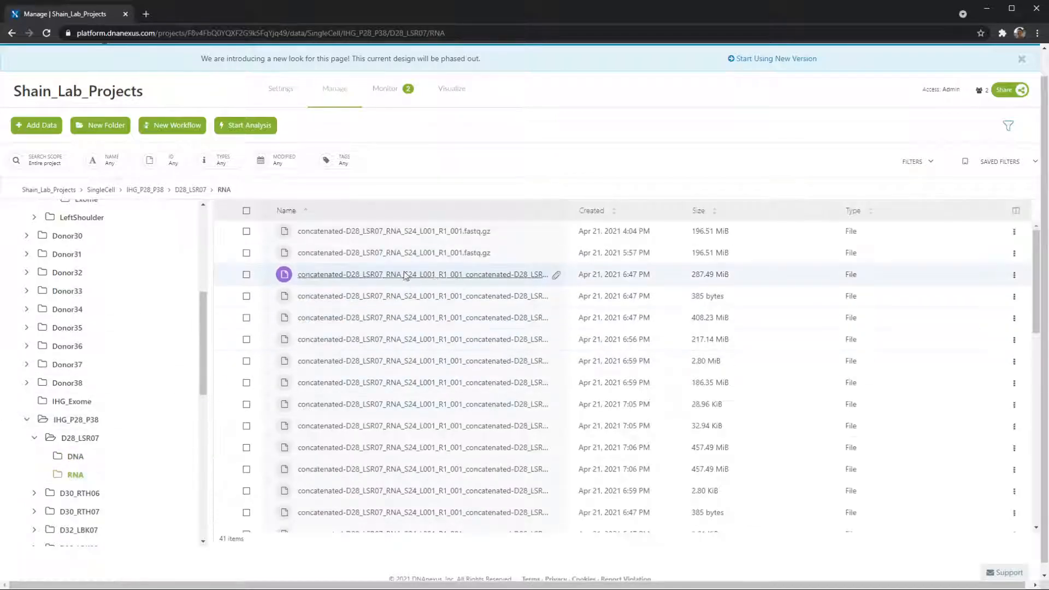
left_click(606, 215)
scroll(122, 414, "down", 1)
left_click(75, 402)
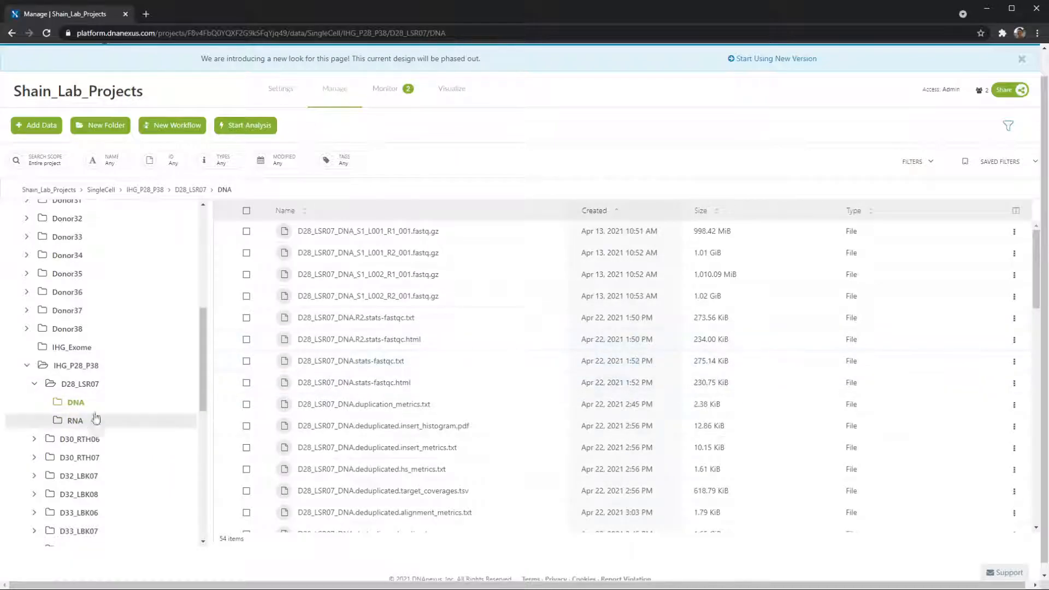
scroll(350, 391, "down", 6)
left_click(104, 421)
Open RNA_Workflow_v3 from the Workflow_Apps_Applets folder and review its stages
scroll(109, 413, "down", 12)
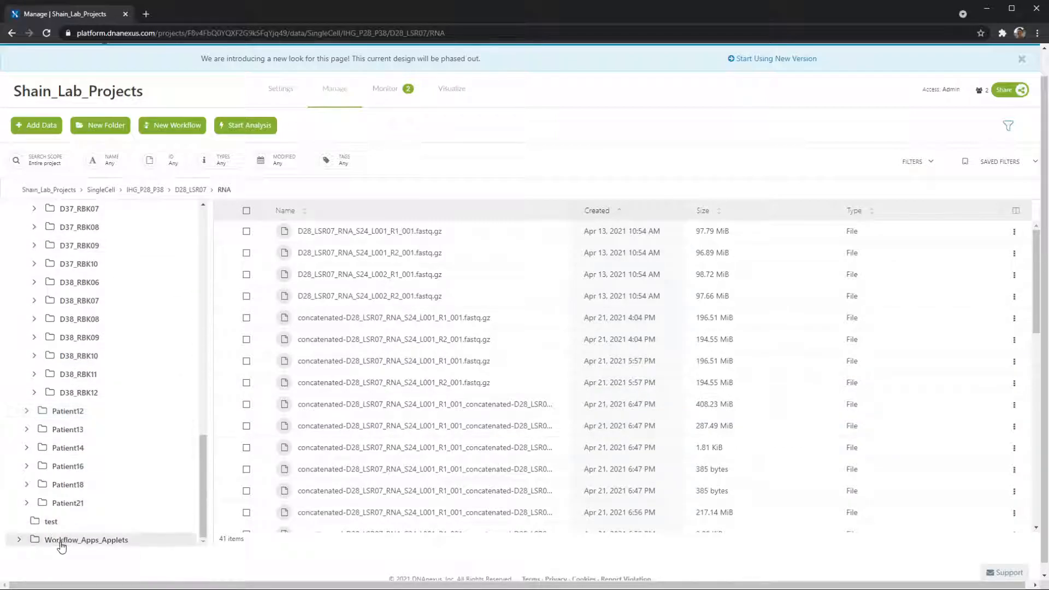
left_click(59, 540)
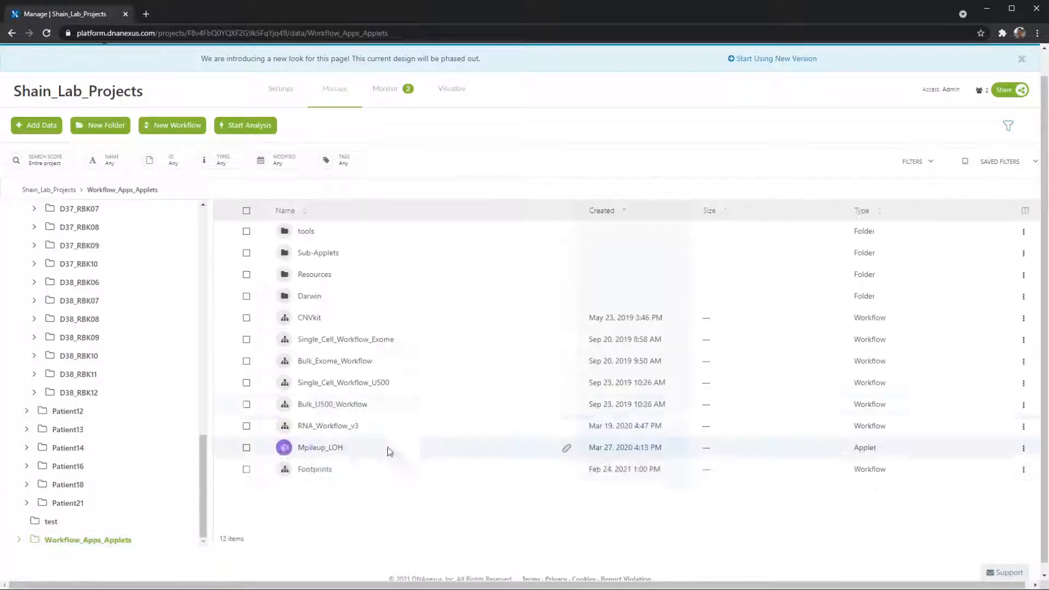
left_click(350, 211)
left_click(332, 429)
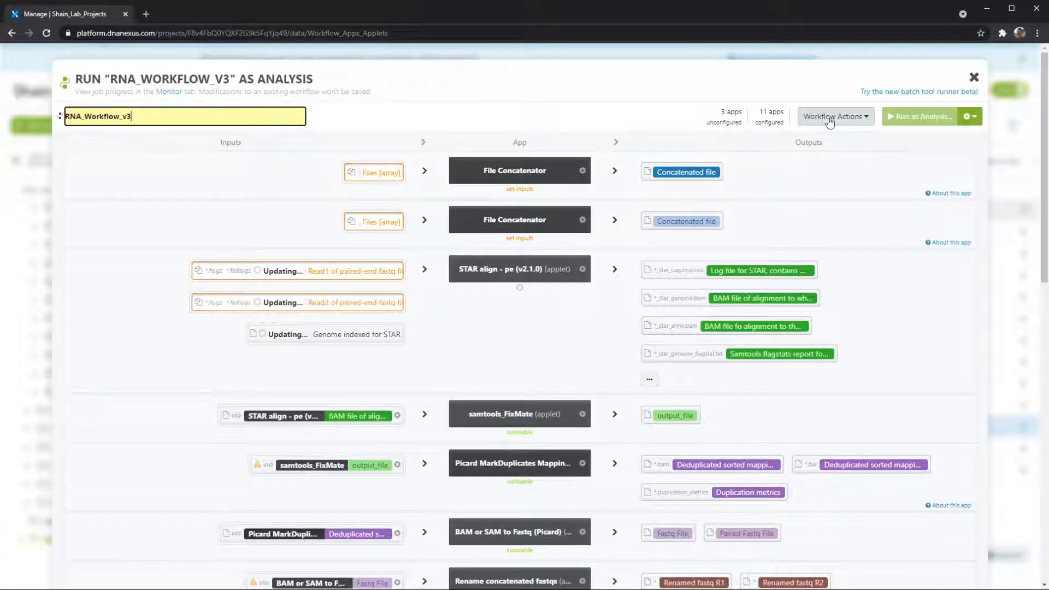
scroll(375, 281, "down", 9)
scroll(378, 285, "up", 10)
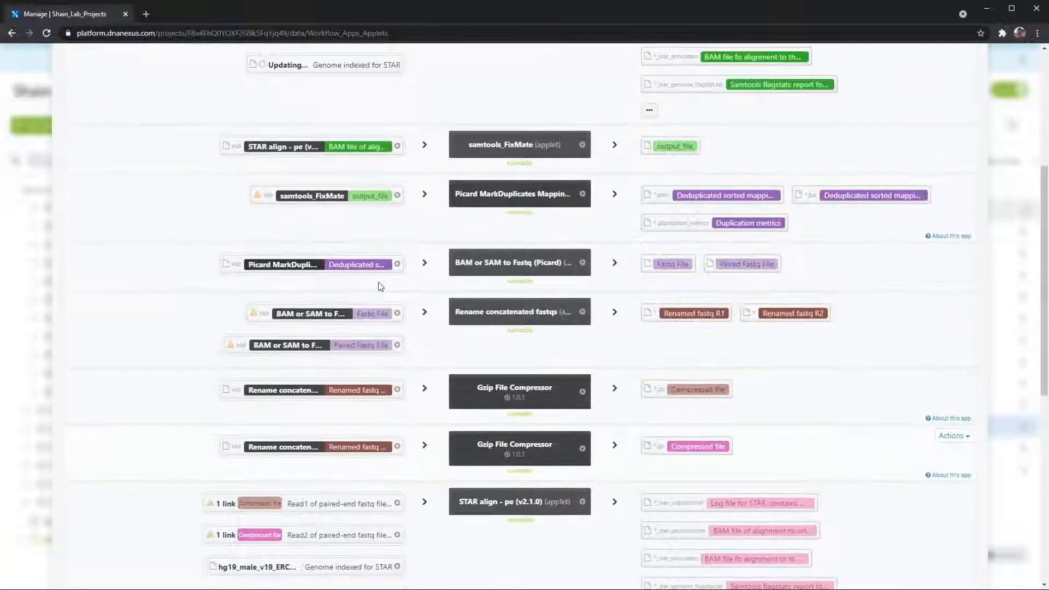
Browse to SingleCell/IHG_P28_P38/D28_LSR07/RNA for the first File Concatenator's Files input
left_click(382, 175)
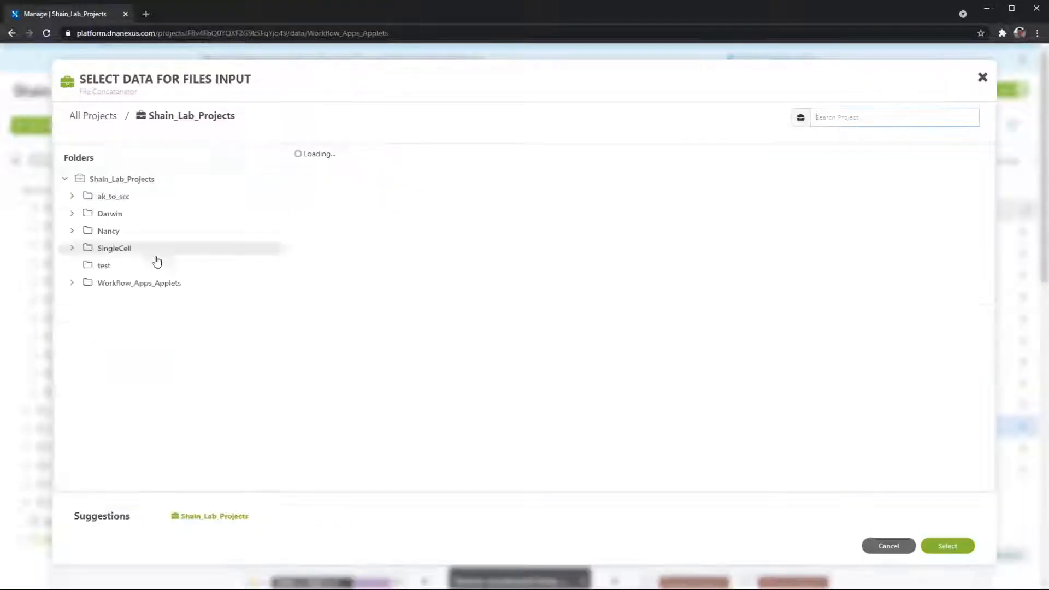
left_click(983, 78)
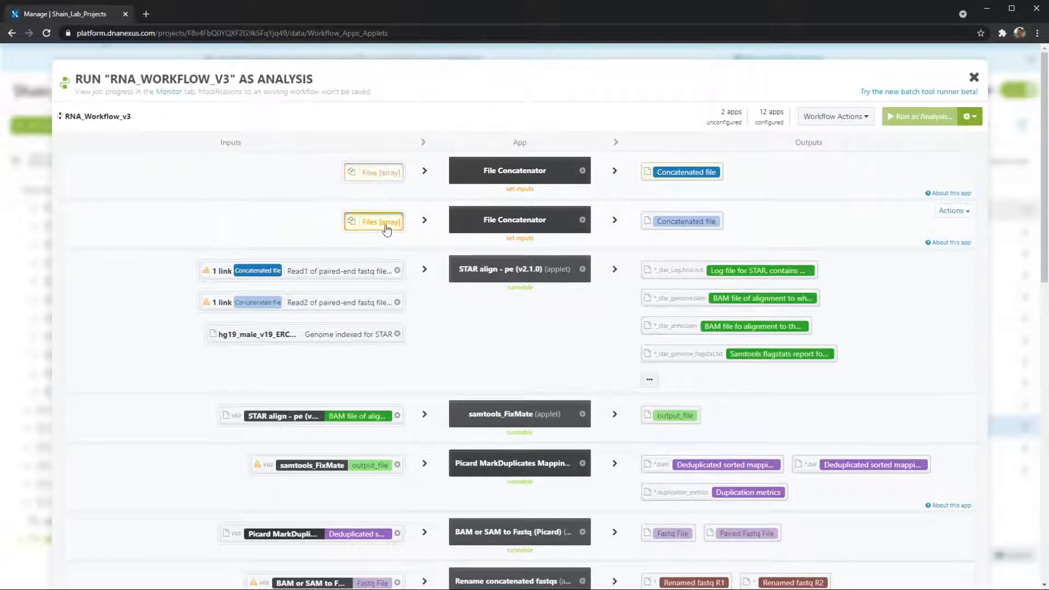
left_click(375, 174)
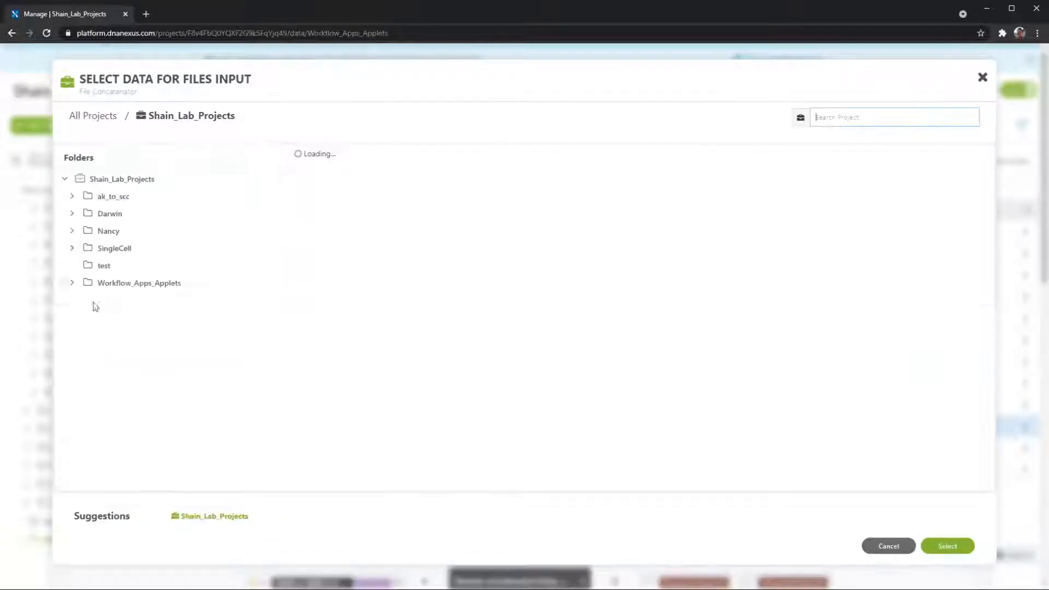
left_click(73, 249)
scroll(90, 341, "down", 4)
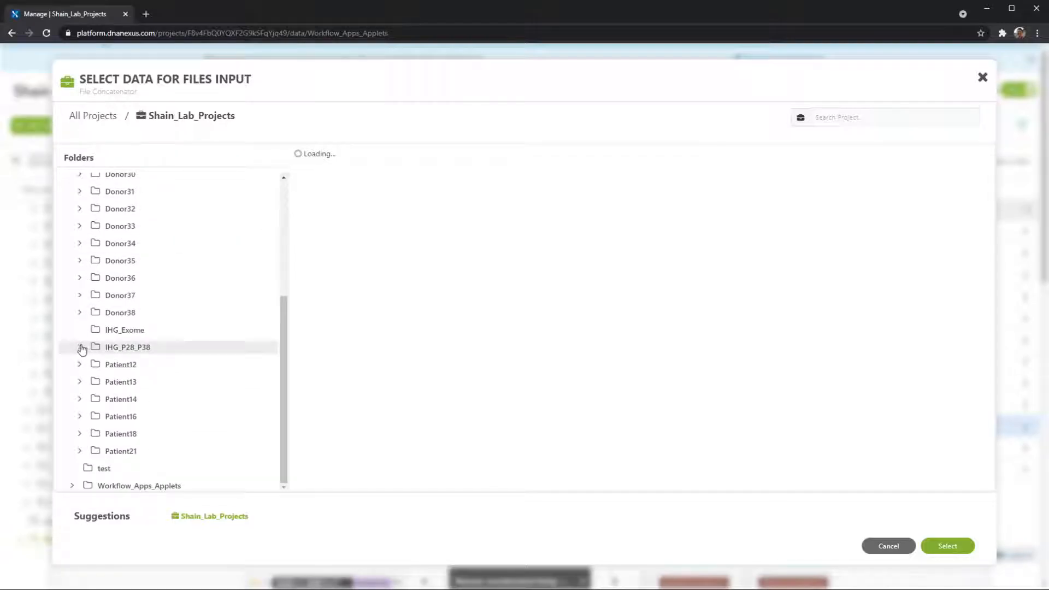
left_click(80, 347)
left_click(88, 364)
left_click(106, 398)
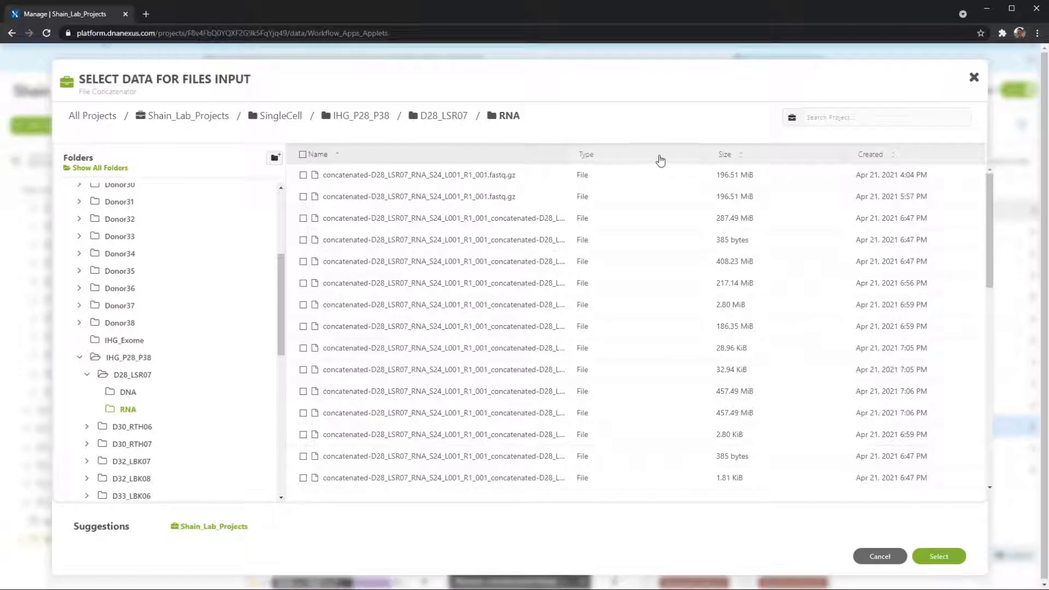
Sort the files by creation date and choose D28_LSR07_RNA_S24_L001_R1_001.fastq.gz and D28_LSR07_RNA_S24_L002_R1_001.fastq.gz as the input
left_click(881, 157)
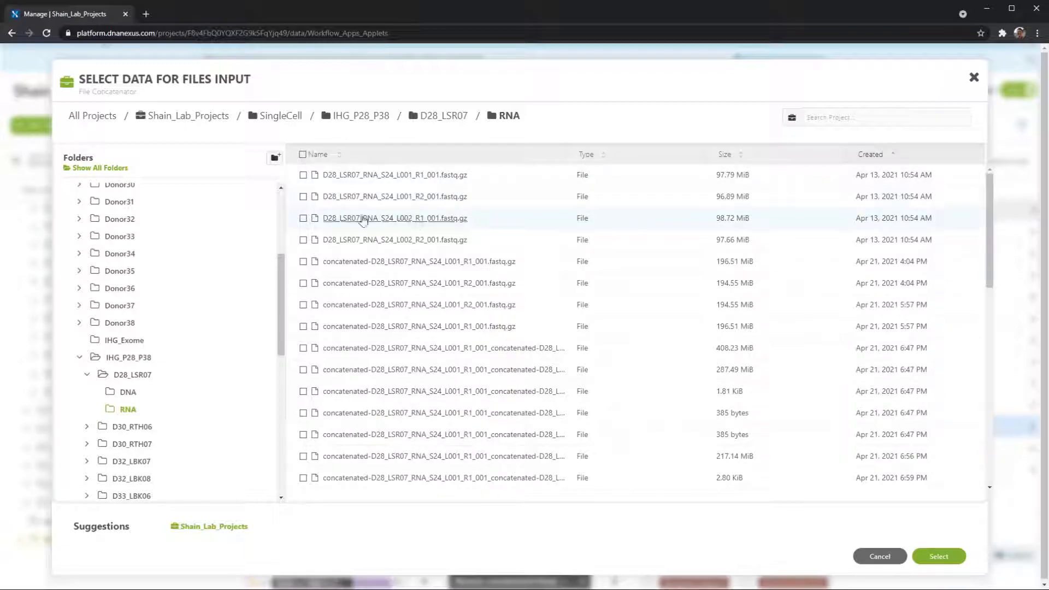
left_click(303, 174)
left_click(304, 218)
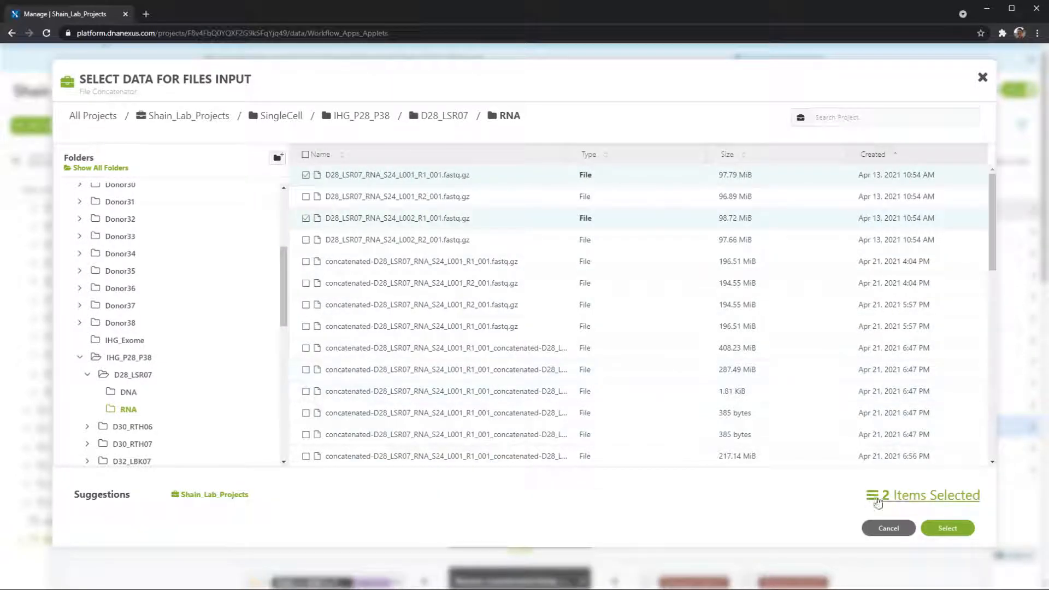
left_click(948, 528)
Confirm the chosen R1 files and browse to SingleCell/IHG_P28_P38/D28_LSR07/RNA for the second File Concatenator's Files input
left_click(382, 224)
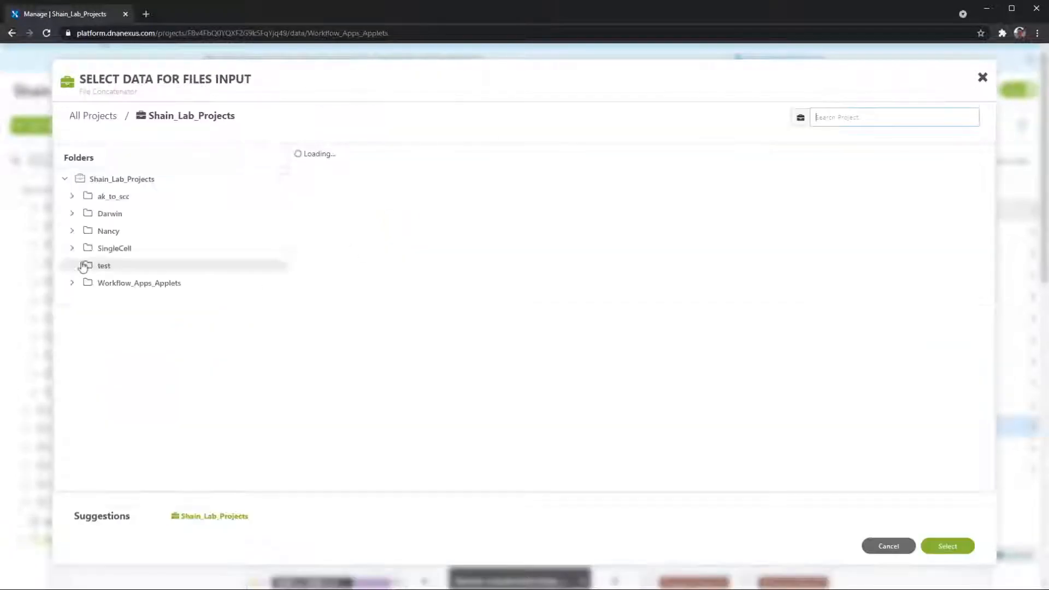
left_click(71, 248)
scroll(83, 410, "down", 8)
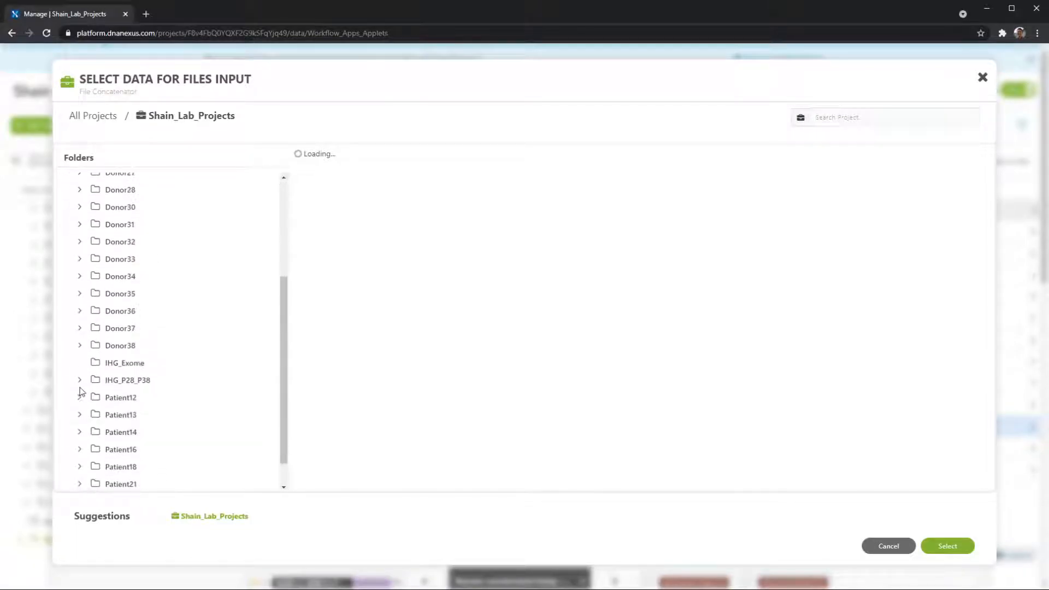
left_click(80, 380)
left_click(88, 397)
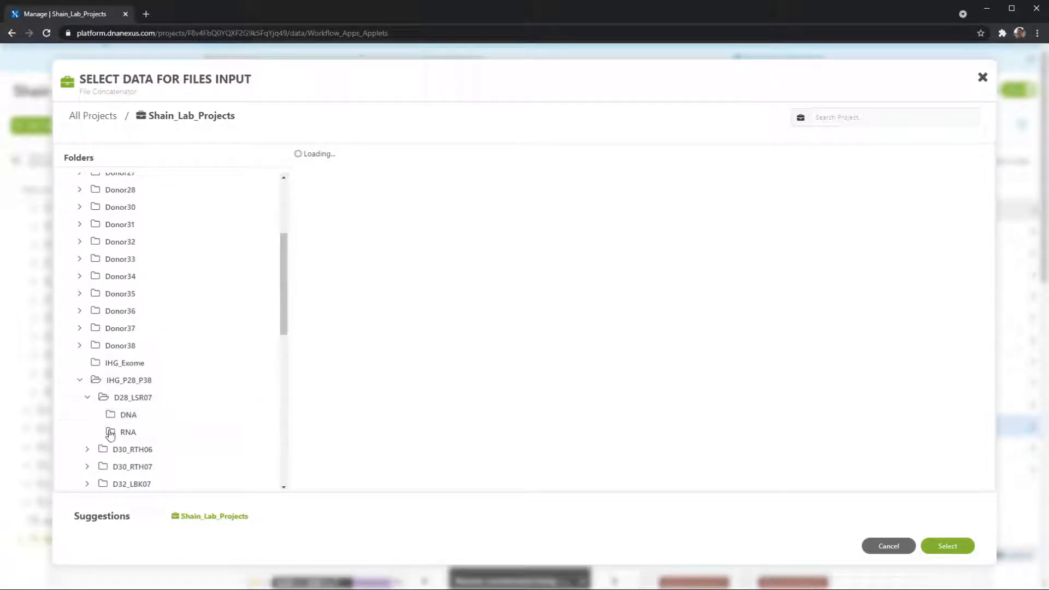
left_click(110, 432)
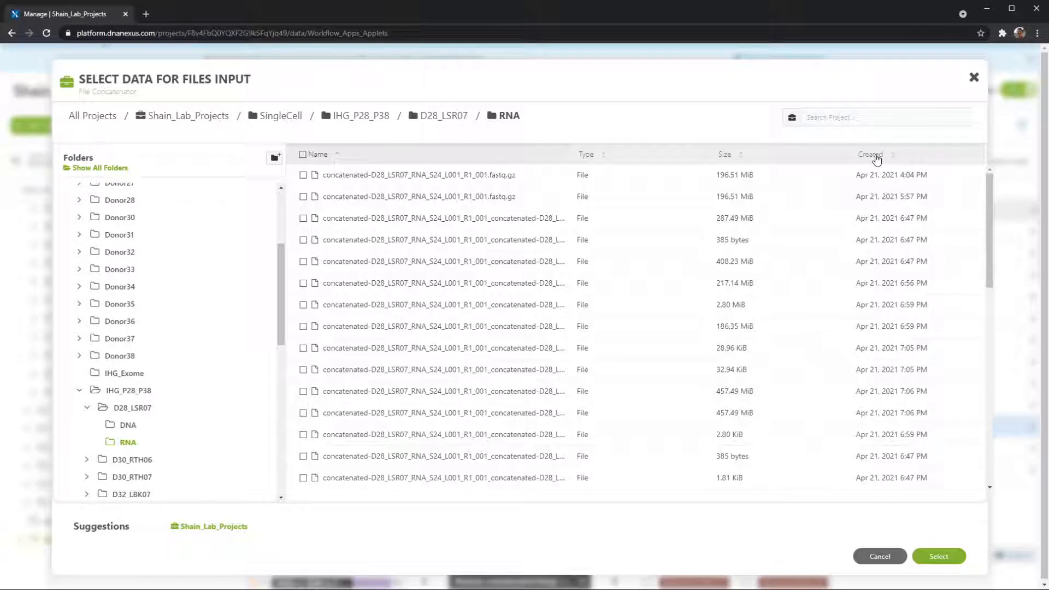
Sort the files by creation date and assign D28_LSR07_RNA_S24_L001_R2_001.fastq.gz and D28_LSR07_RNA_S24_L002_R2_001.fastq.gz to the second File Concatenator
left_click(875, 156)
left_click(303, 198)
left_click(303, 240)
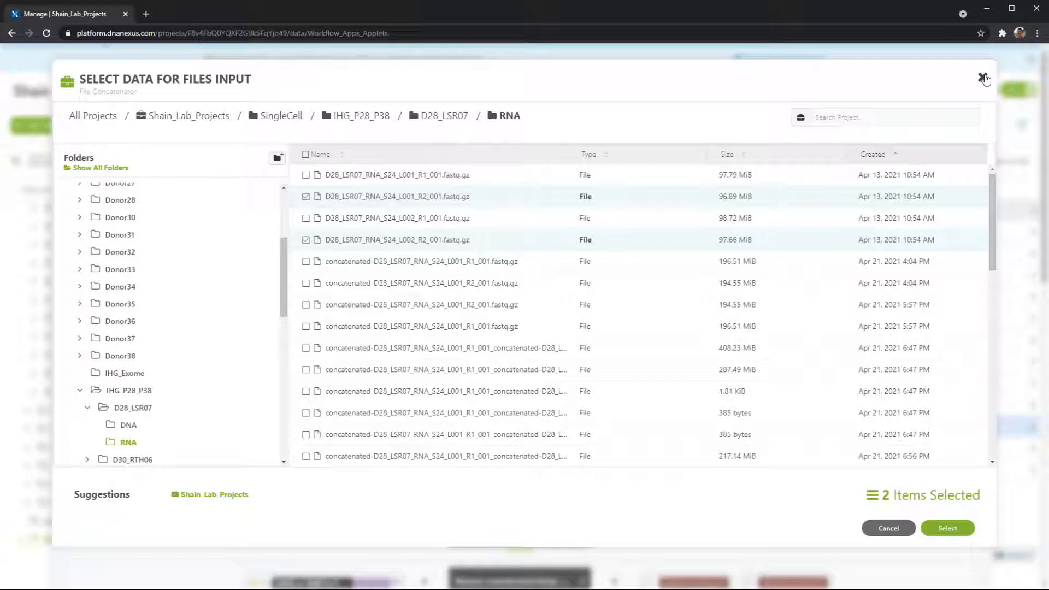
left_click(947, 528)
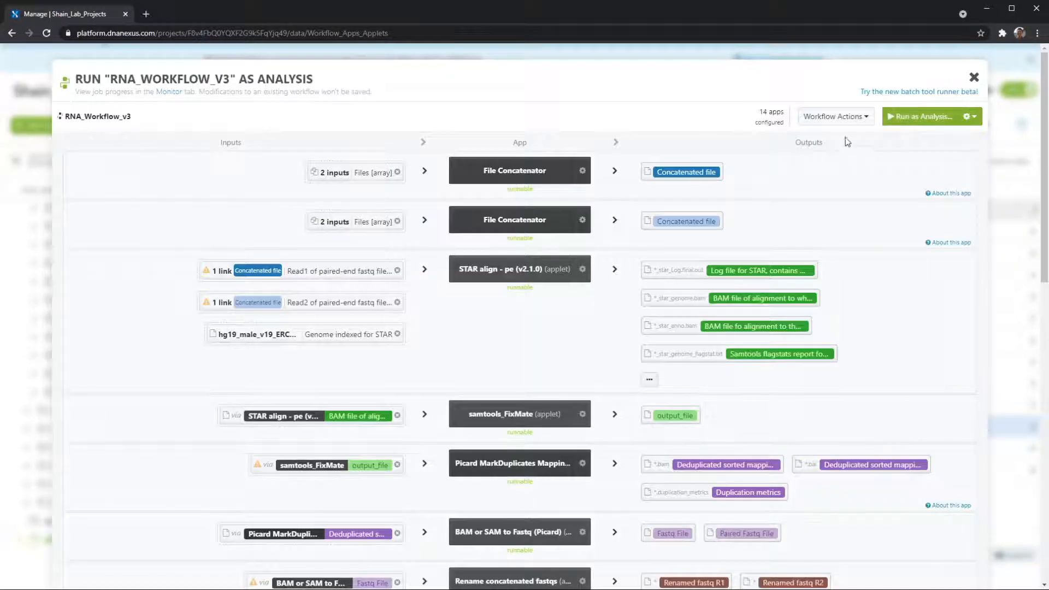
Set the RNA workflow's output folder to SingleCell/IHG_P28_P38/D28_LSR07/RNA
left_click(825, 117)
left_click(803, 151)
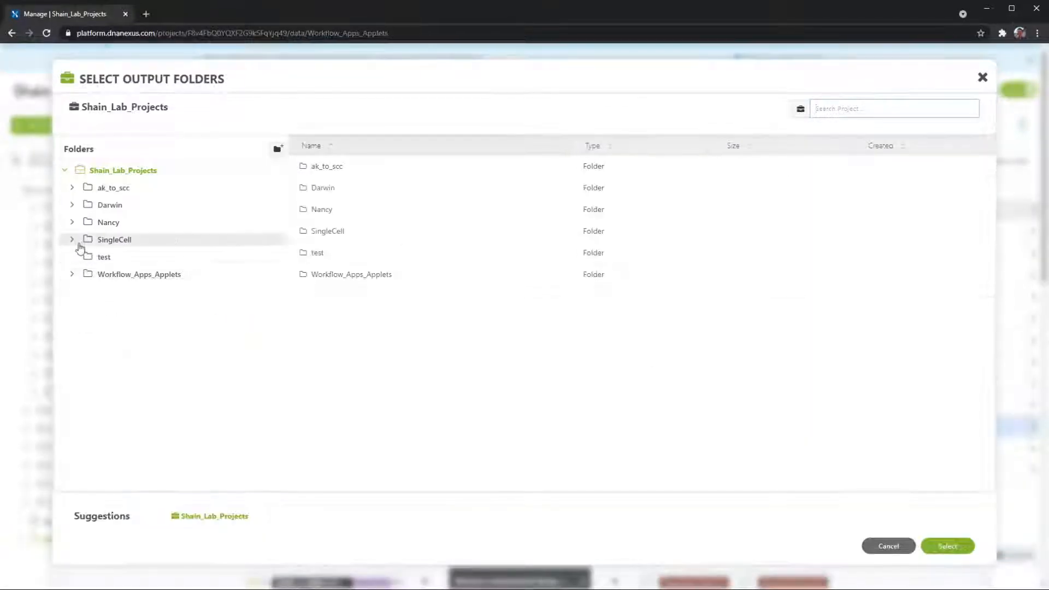
left_click(72, 241)
scroll(79, 351, "down", 3)
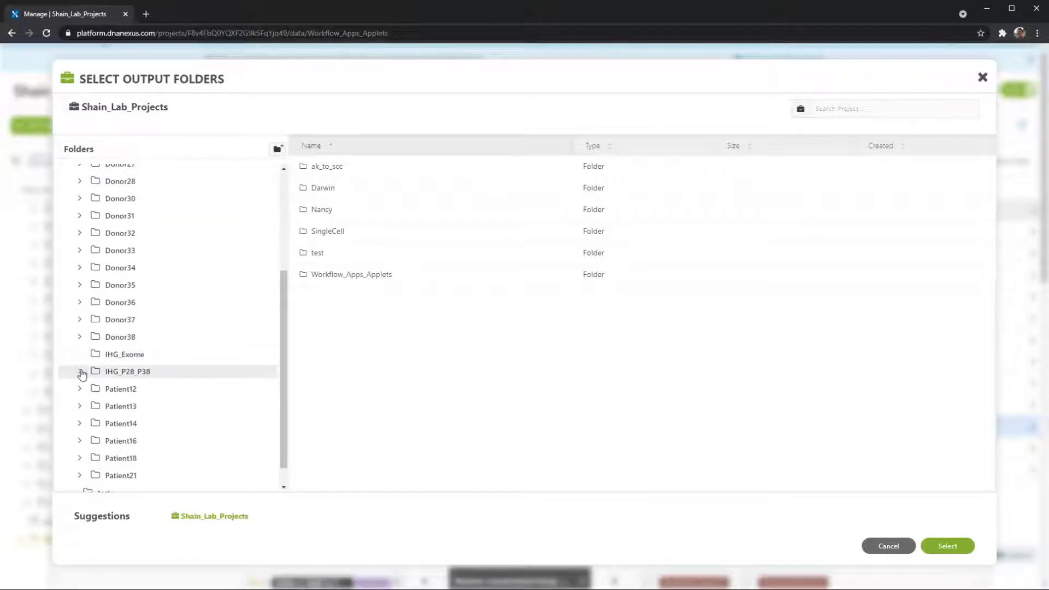
left_click(80, 371)
left_click(88, 388)
left_click(120, 424)
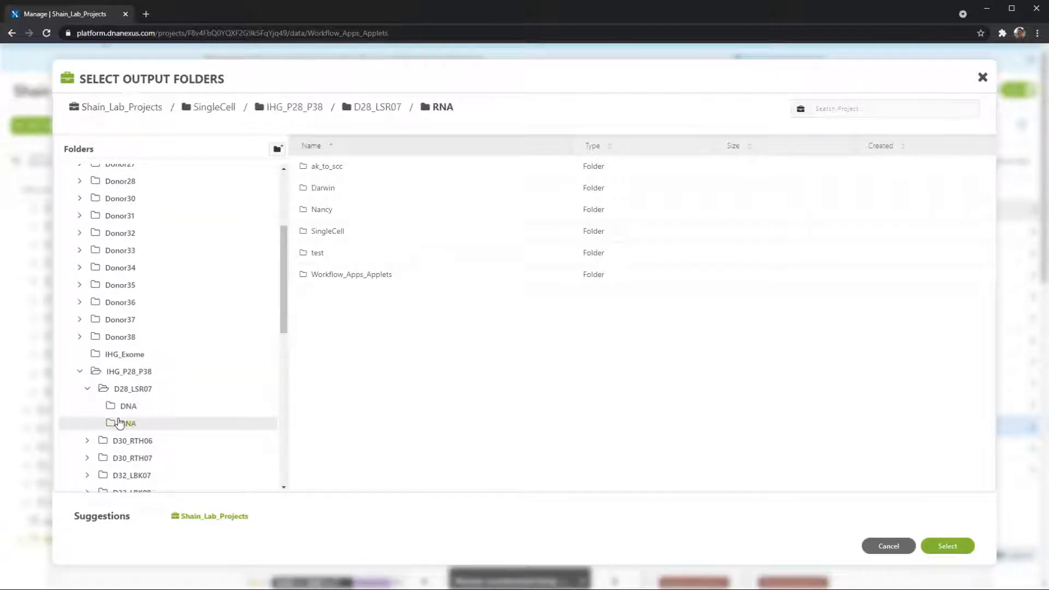
left_click(933, 542)
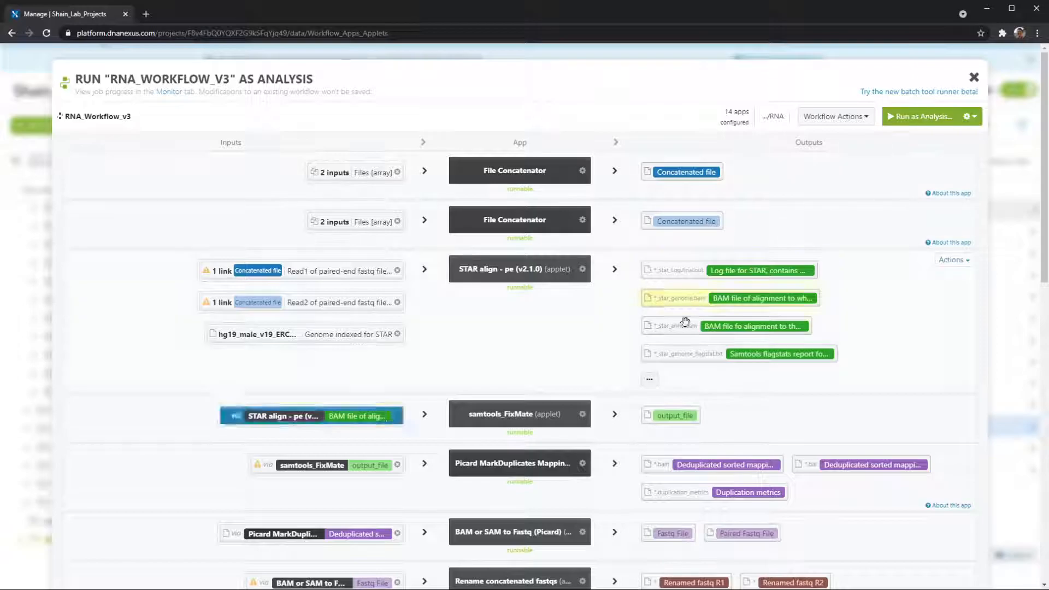
Review the RNA workflow's stages, leave its run setup and open Single_Cell_Workflow_U500 from the Workflow_Apps_Applets folder
scroll(835, 333, "down", 7)
scroll(835, 333, "up", 8)
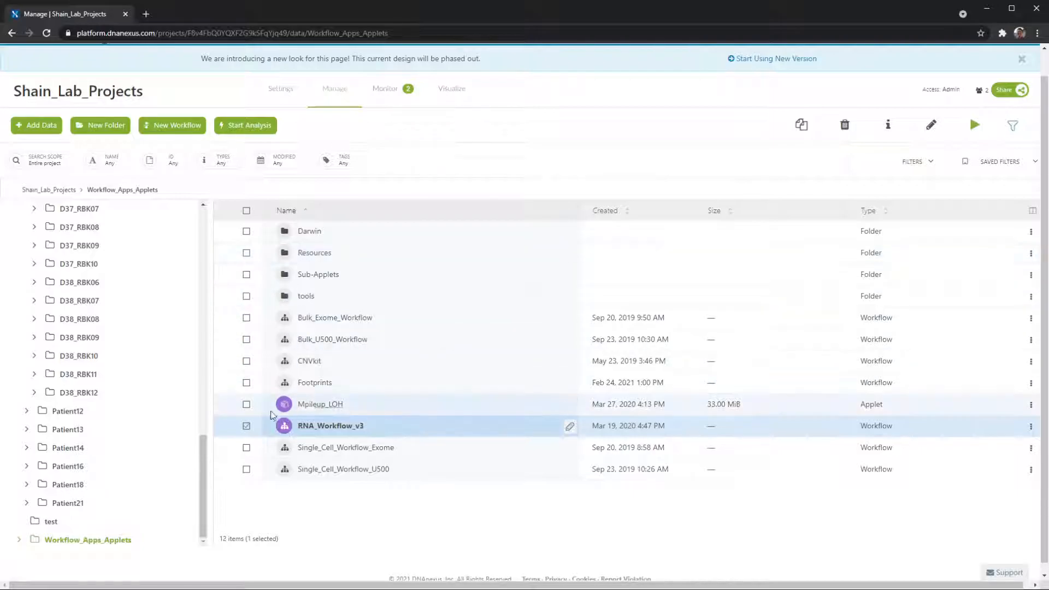
left_click(247, 425)
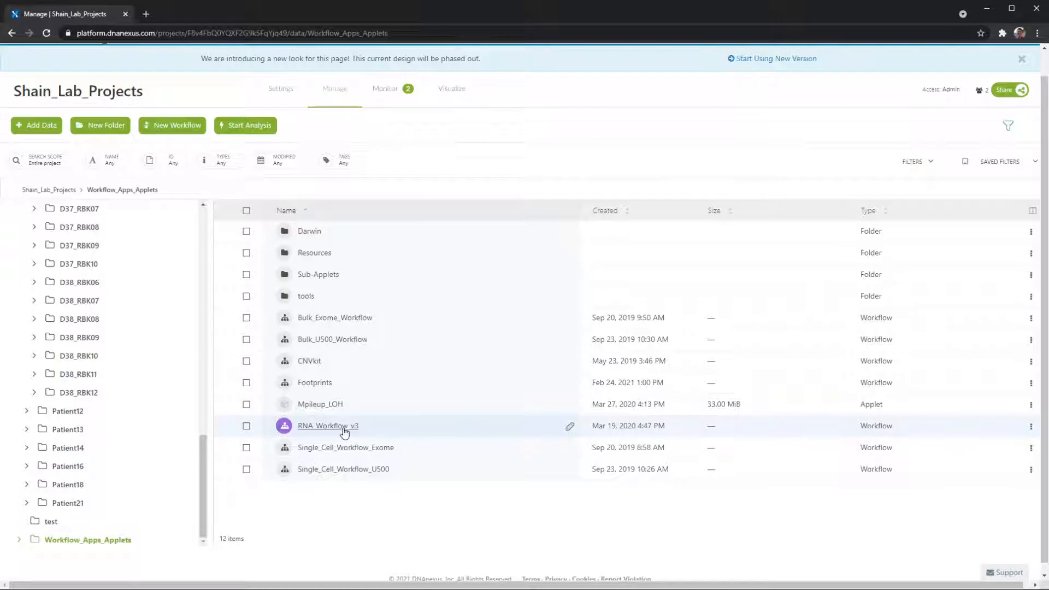
left_click(346, 471)
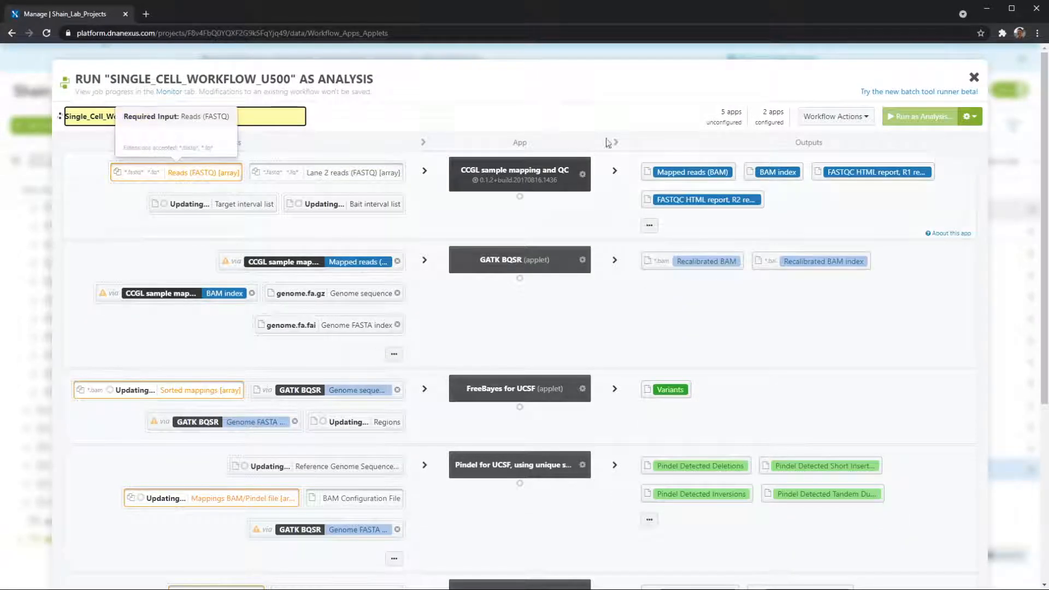
Browse to SingleCell/IHG_P28_P38/D28_LSR07/DNA as the output folder for Single_Cell_Workflow_U500
left_click(836, 117)
left_click(771, 151)
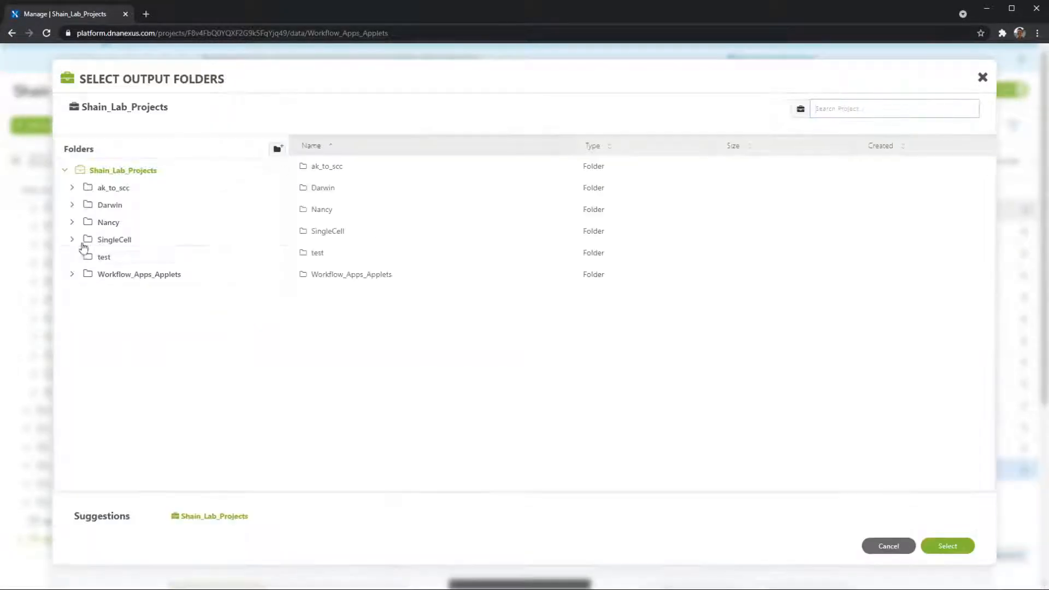
left_click(71, 239)
scroll(82, 364, "down", 4)
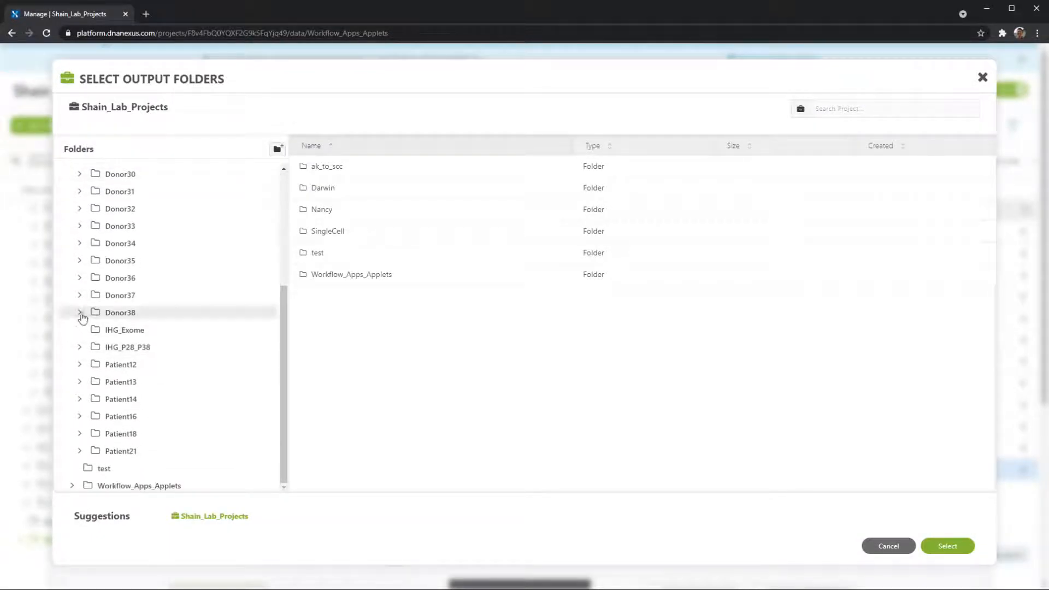
left_click(80, 348)
left_click(102, 365)
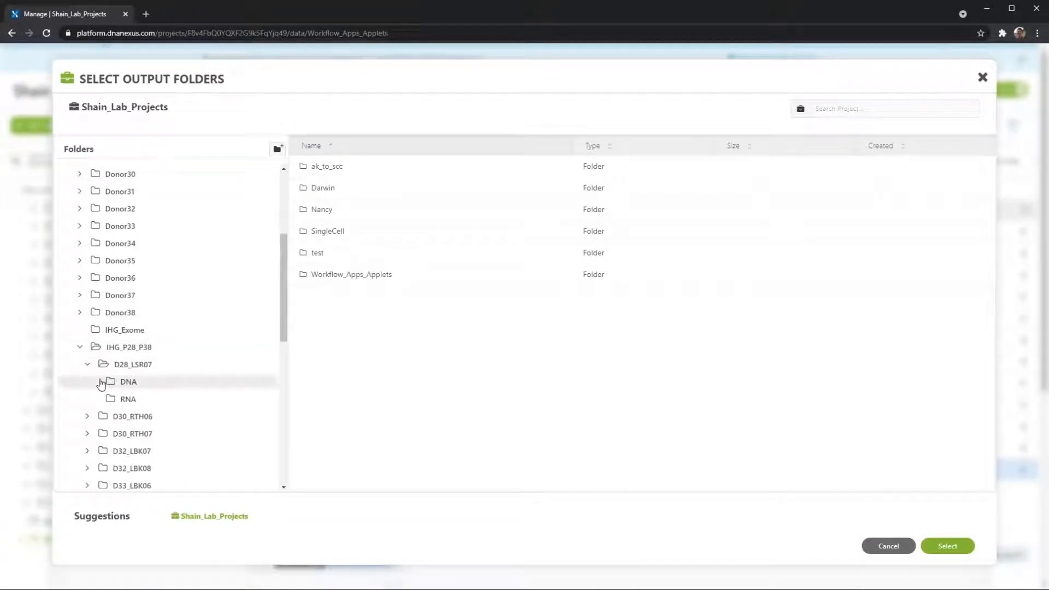
left_click(106, 380)
Examine the subfolders of Donor23 and Patient14/Abdomen/P14_ABD01, and confirm D28_LSR07/DNA as the output folder
scroll(109, 356, "up", 5)
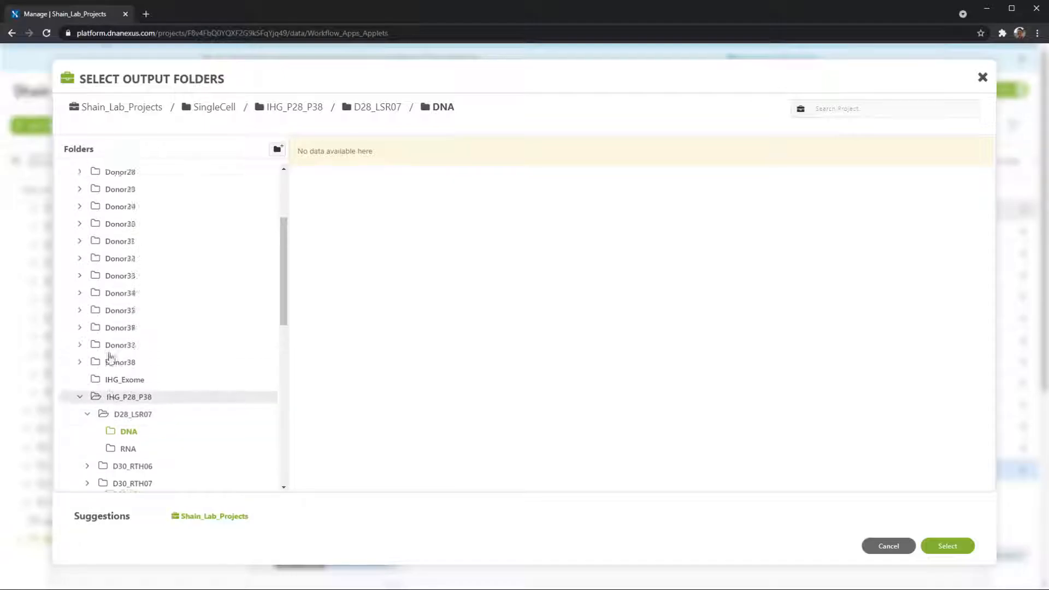
left_click(80, 274)
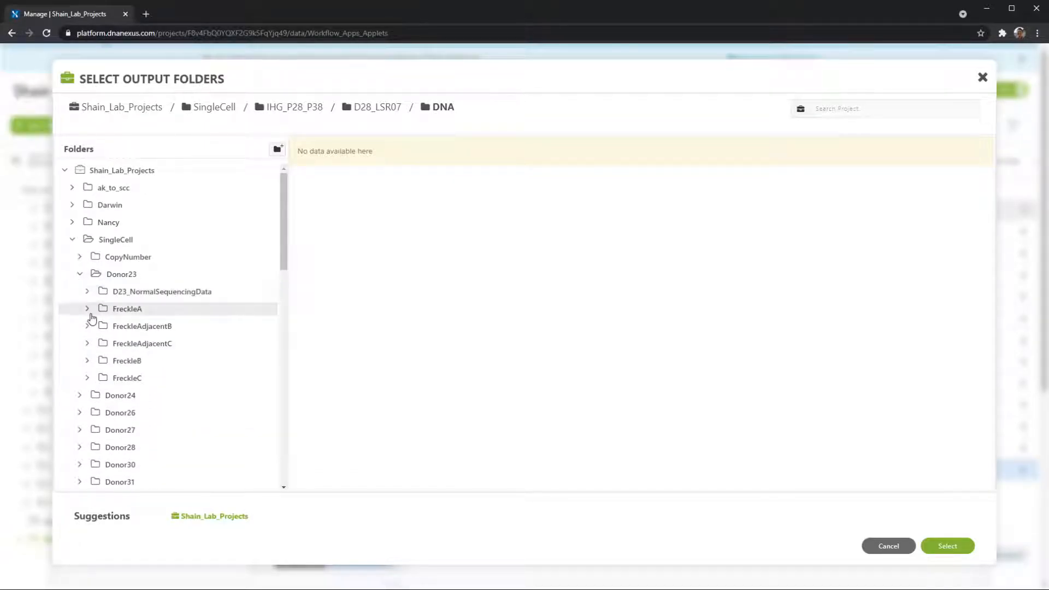
left_click(79, 275)
scroll(131, 393, "down", 5)
scroll(131, 394, "down", 4)
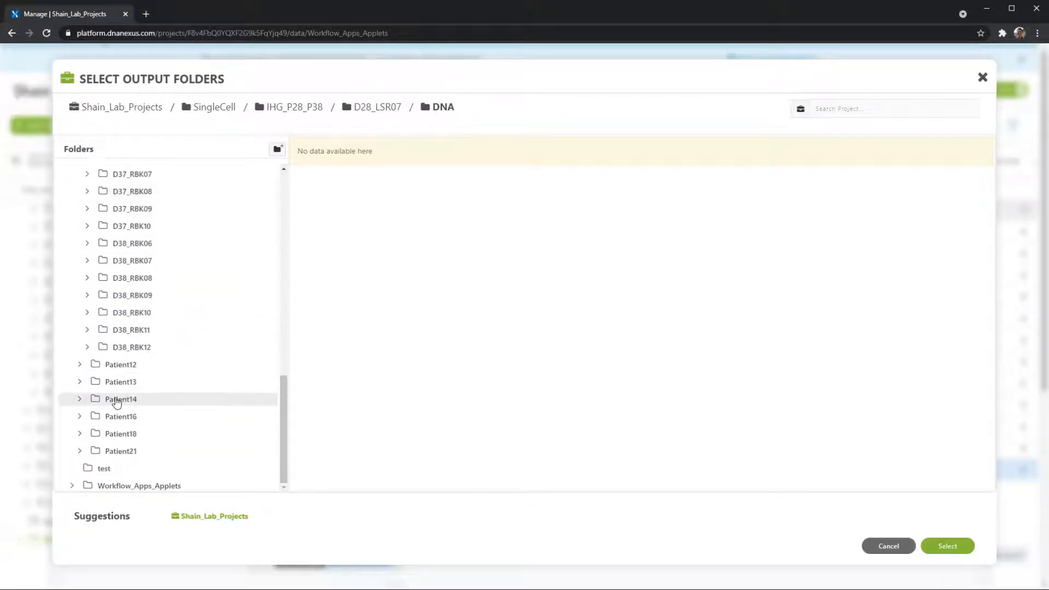
left_click(80, 400)
left_click(87, 416)
left_click(95, 433)
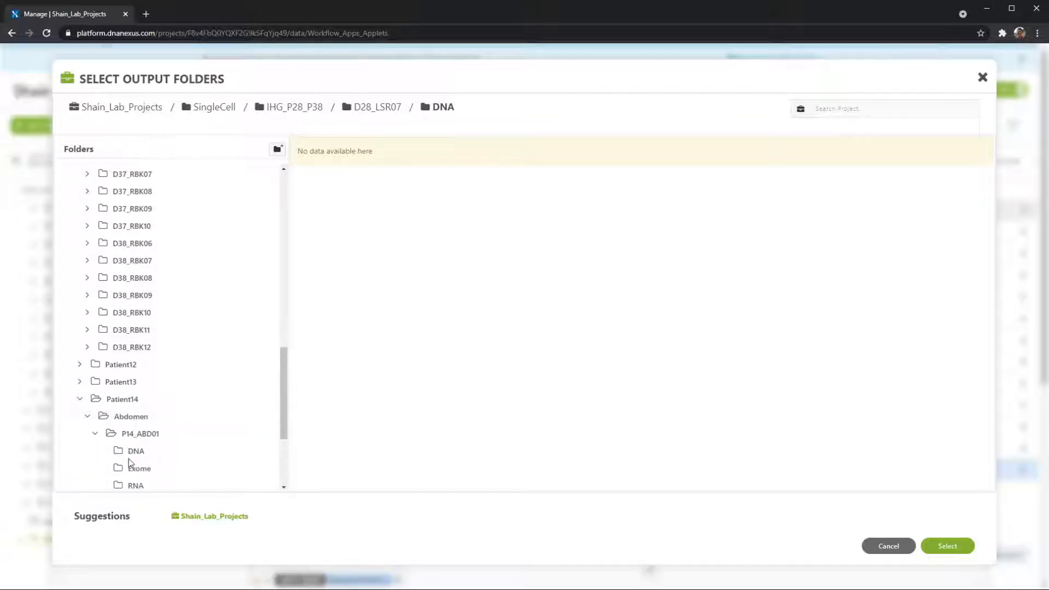
scroll(136, 468, "up", 8)
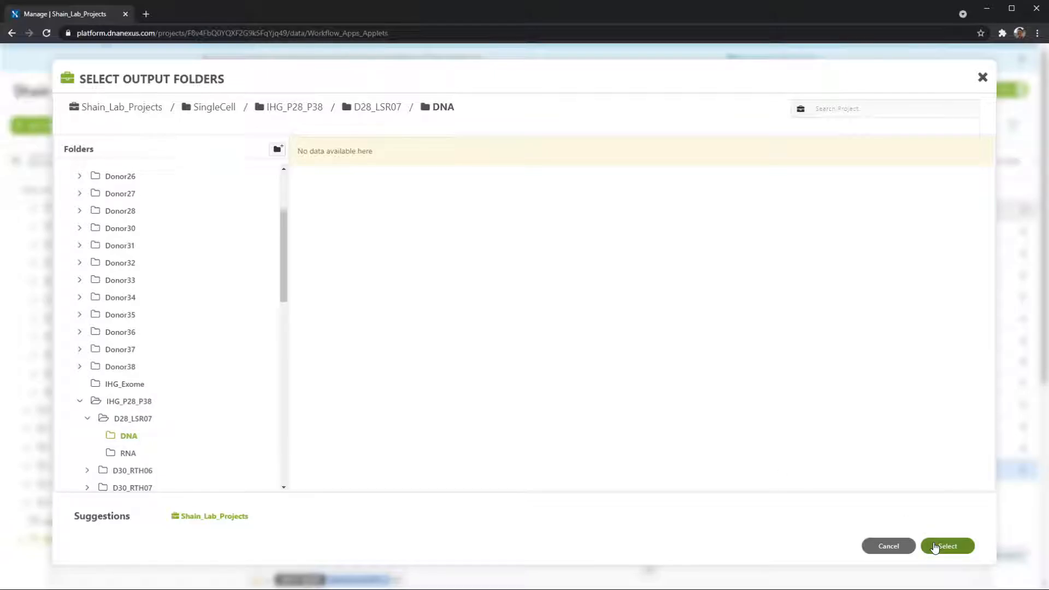
left_click(936, 547)
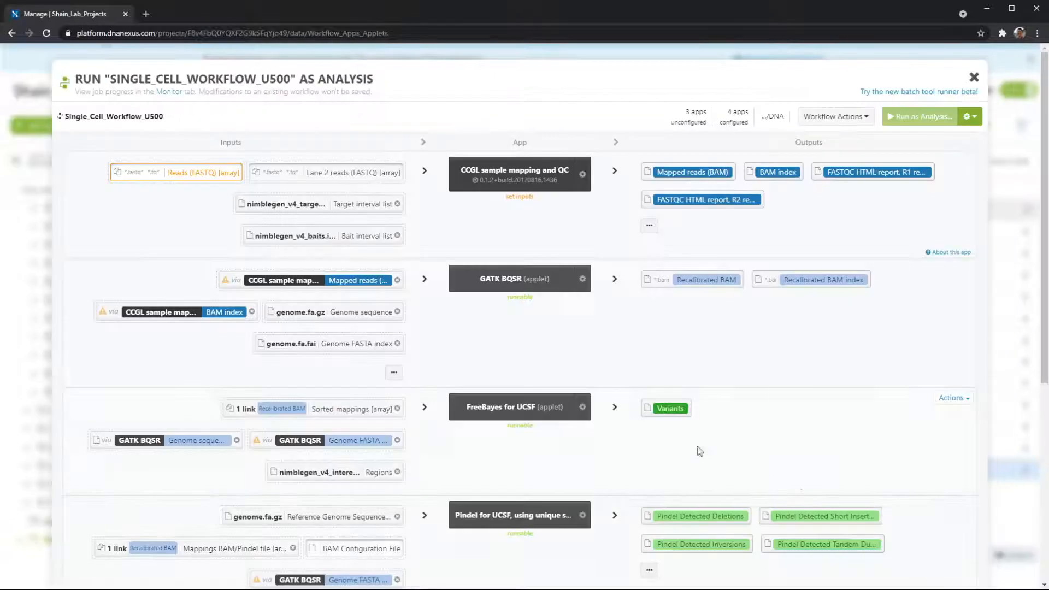
Set the Reads (FASTQ) input of CCGL sample mapping and QC to all FASTQ files in SingleCell/IHG_P28_P38/D28_LSR07/DNA
left_click(191, 174)
left_click(71, 282)
scroll(117, 373, "down", 2)
left_click(79, 278)
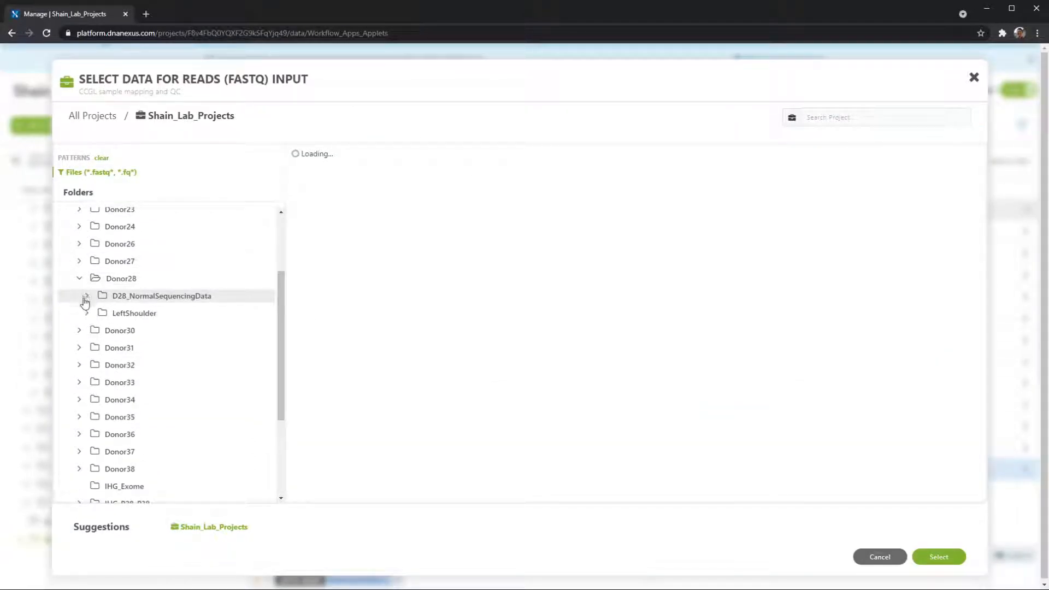
left_click(79, 279)
scroll(81, 382, "down", 2)
left_click(79, 358)
left_click(86, 376)
left_click(127, 394)
left_click(303, 154)
left_click(939, 567)
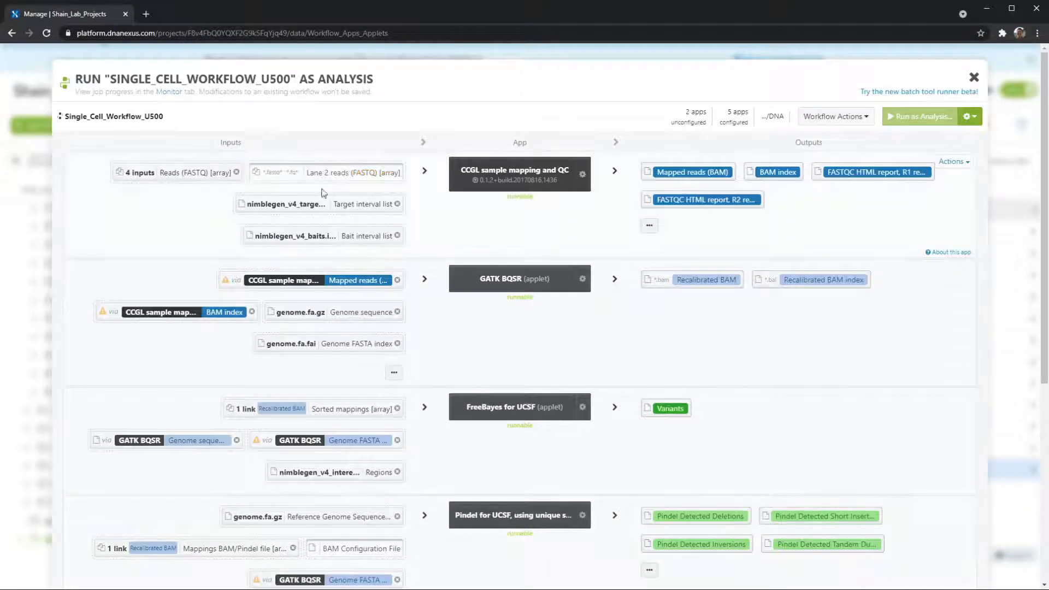
Set Mutect2_Shain's Patient Bulk Bam input to D28_BULK.deduplicated.realign.recal.bam from SingleCell/Donor28/D28_NormalSequencingData/D28_BULK/DNA
mouse_move(214, 185)
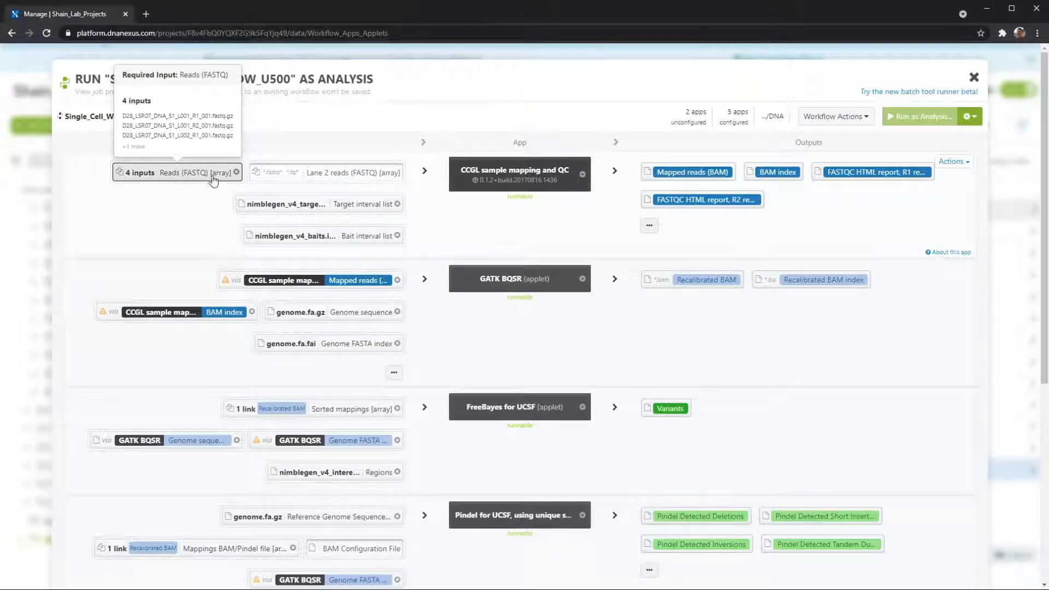
scroll(218, 241, "down", 1)
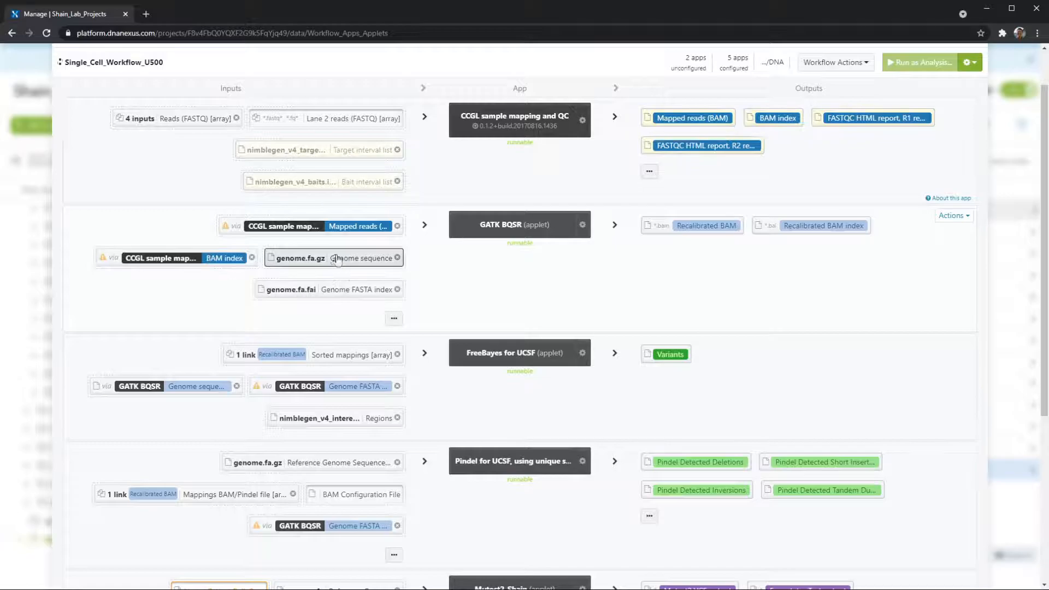
scroll(463, 316, "down", 5)
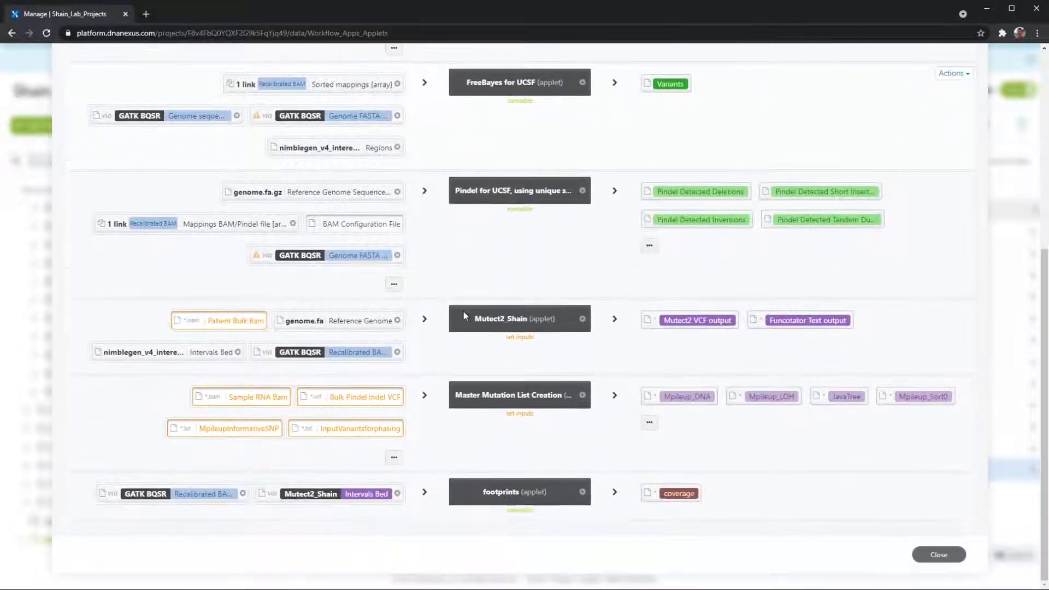
left_click(225, 327)
left_click(72, 282)
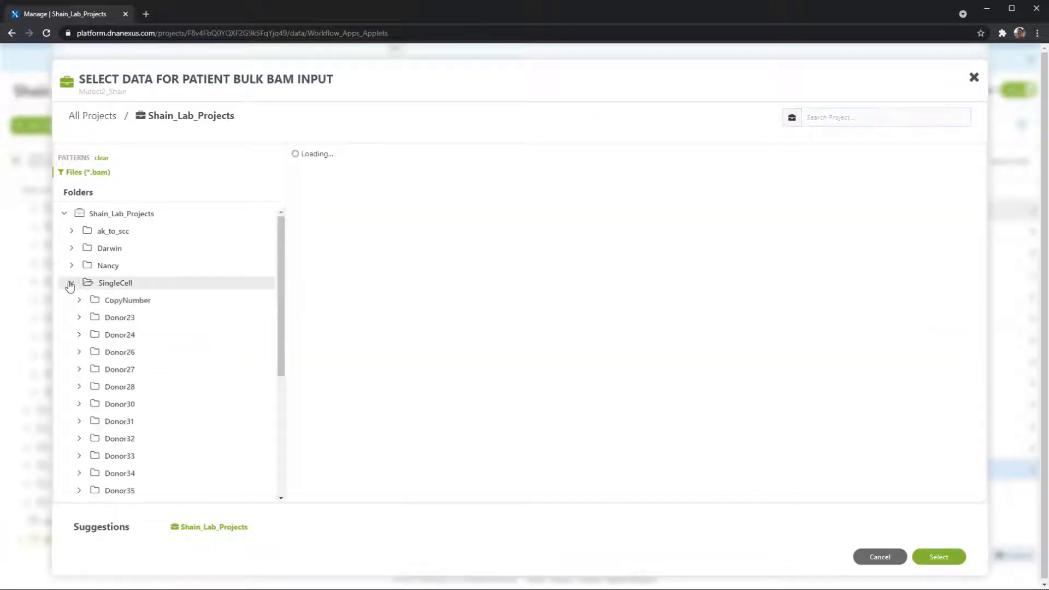
left_click(79, 386)
left_click(87, 403)
left_click(96, 422)
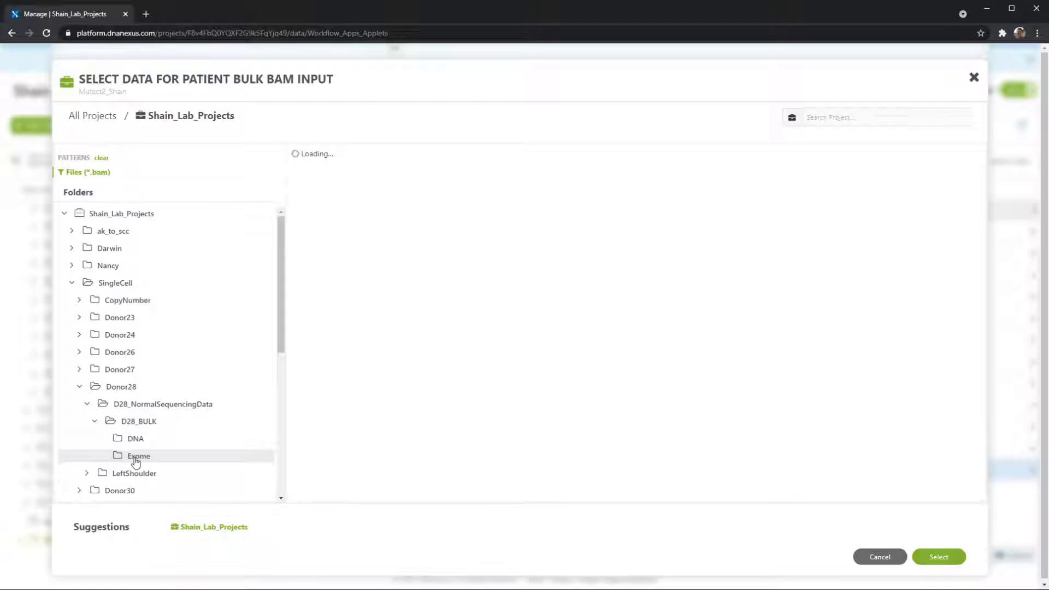
left_click(134, 438)
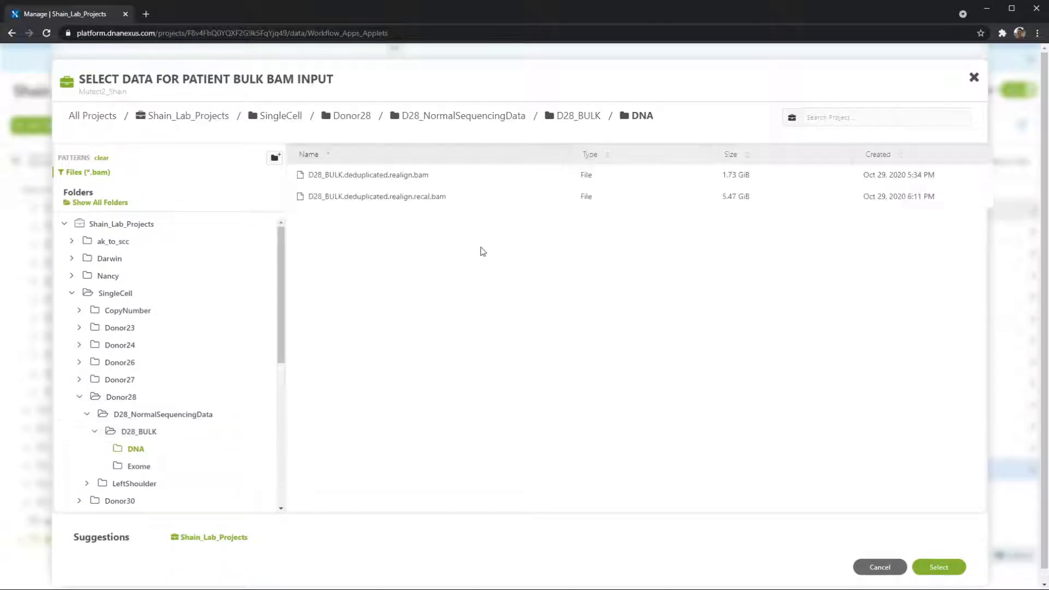
double_click(386, 198)
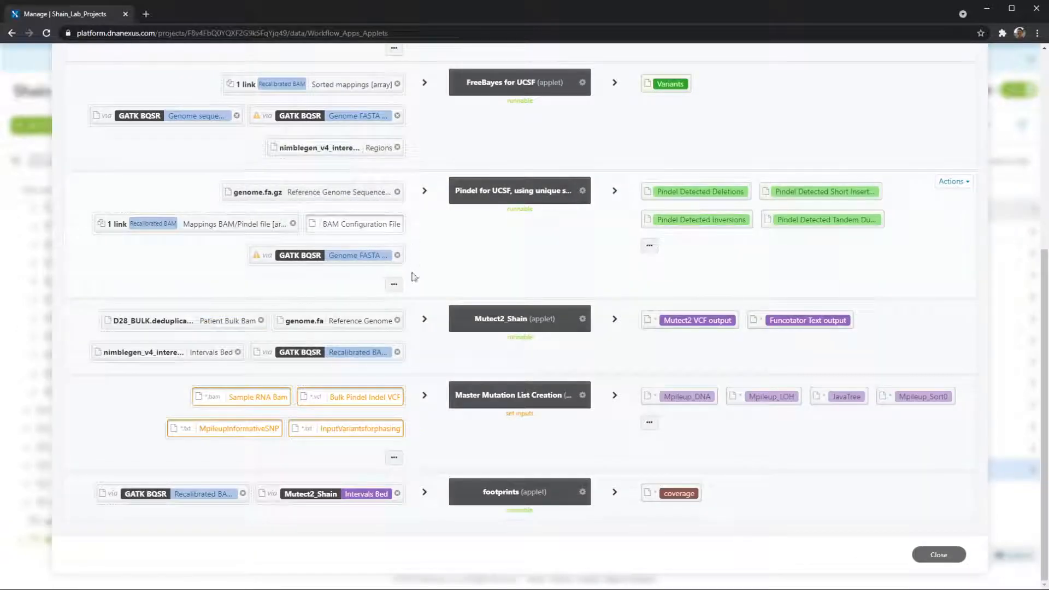
Set the Sample RNA Bam input of Master Mutation List Creation to D28_LSR07_sorted_deduplicated_star_genome.bam from SingleCell/IHG_P28_P38/D28_LSR07/RNA
left_click(265, 406)
left_click(83, 285)
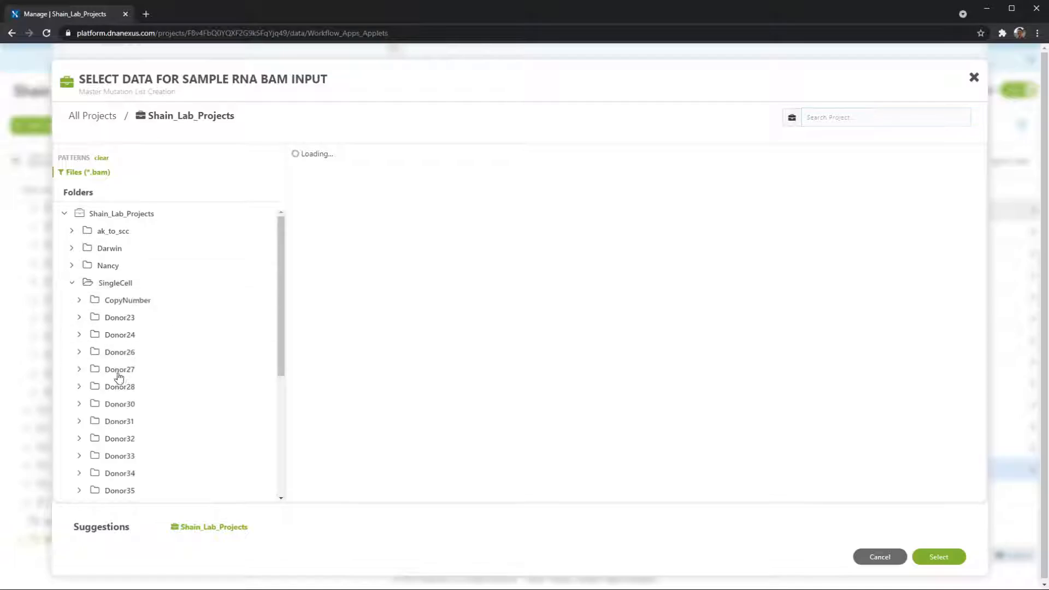
scroll(87, 350, "down", 5)
left_click(80, 357)
left_click(87, 375)
left_click(127, 409)
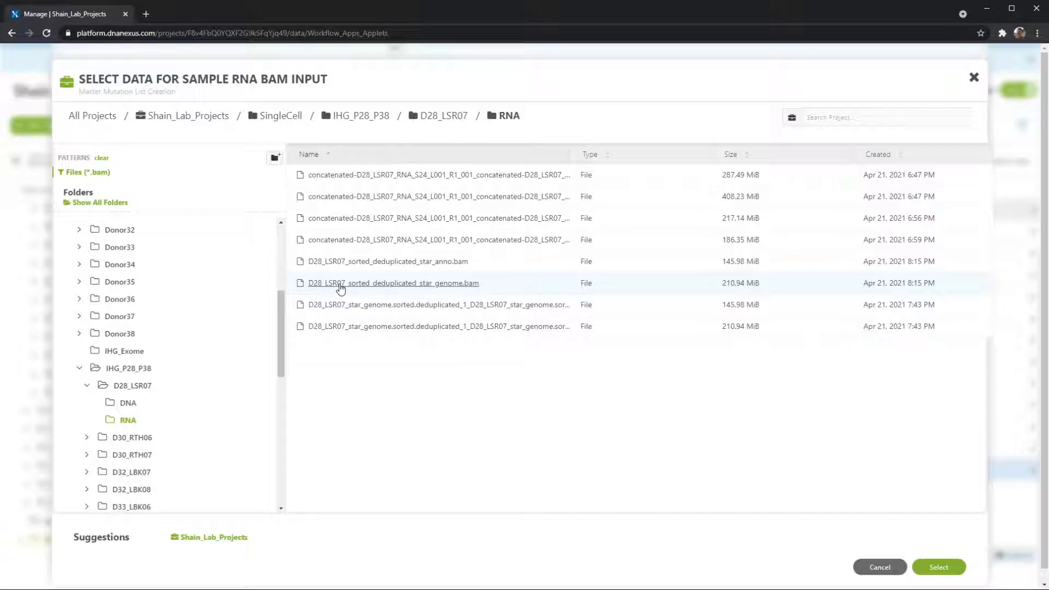
left_click(458, 283)
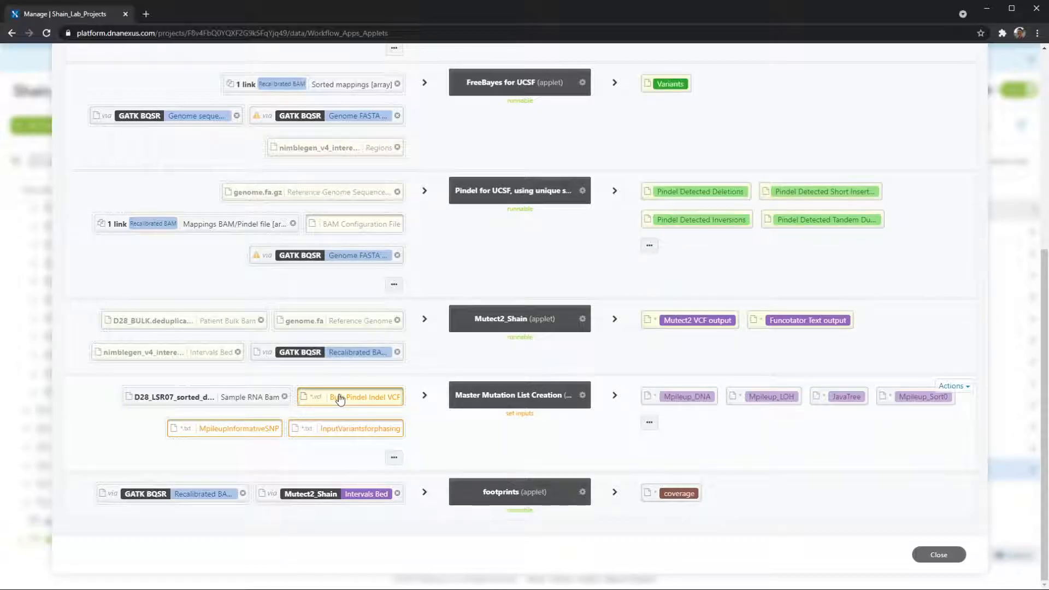
Set the Bulk Pindel Indel VCF input of Master Mutation List Creation to D28_BULK.deduplicated.realign.recal_pindel_indel.vcf from SingleCell/Donor28/D28_NormalSequencingData/D28_BULK/DNA
left_click(339, 399)
left_click(70, 283)
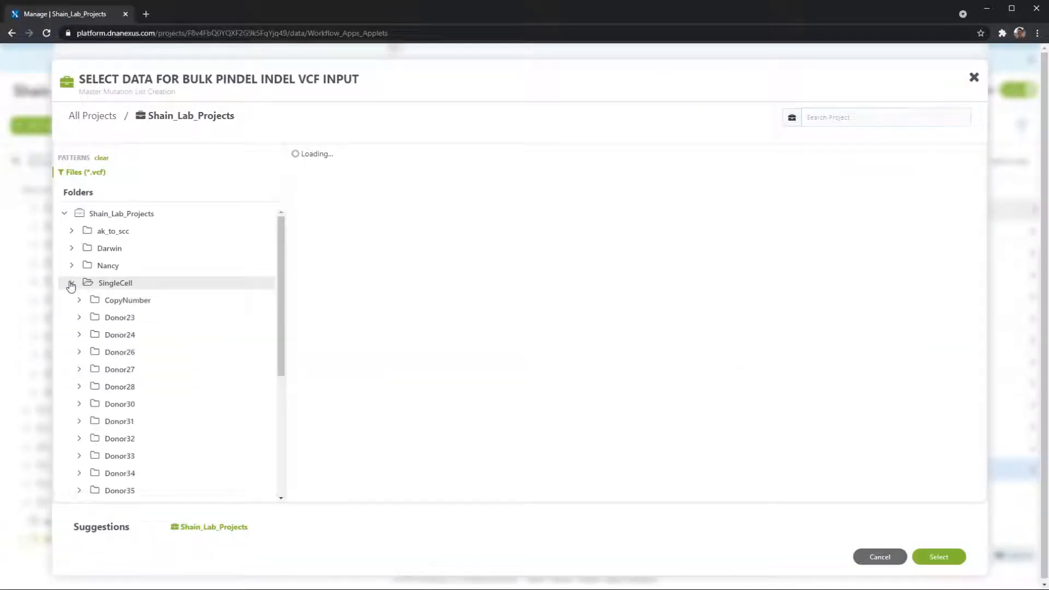
scroll(87, 374, "down", 8)
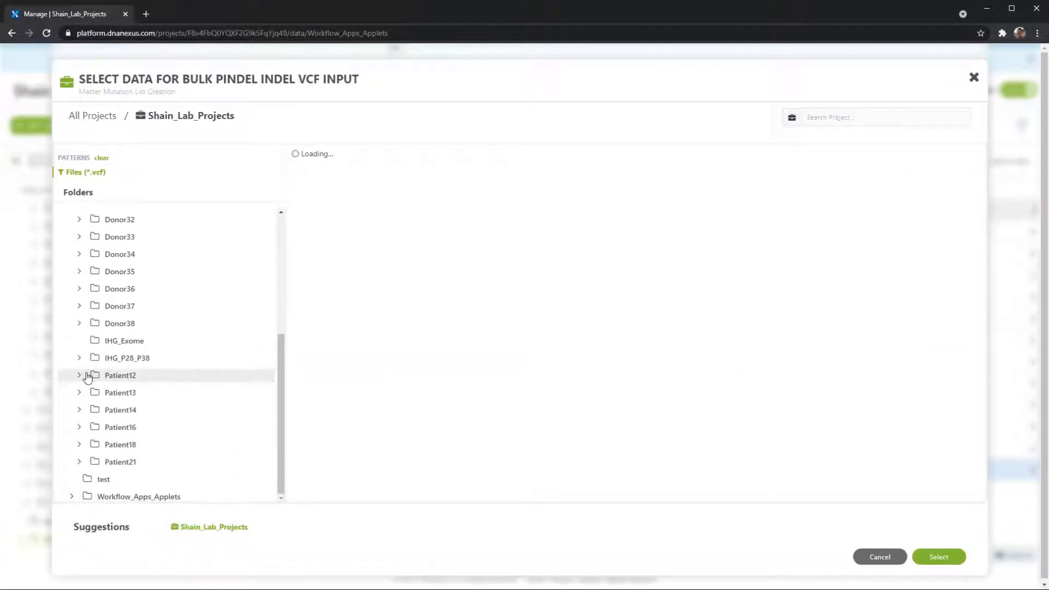
scroll(85, 350, "up", 3)
left_click(79, 329)
left_click(87, 347)
left_click(94, 364)
left_click(118, 381)
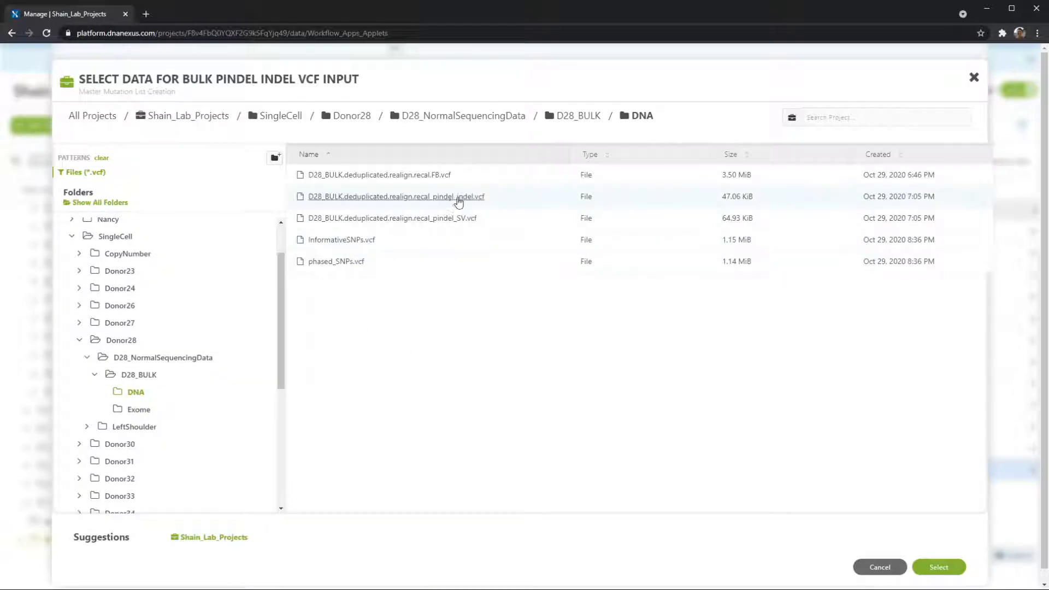
double_click(448, 197)
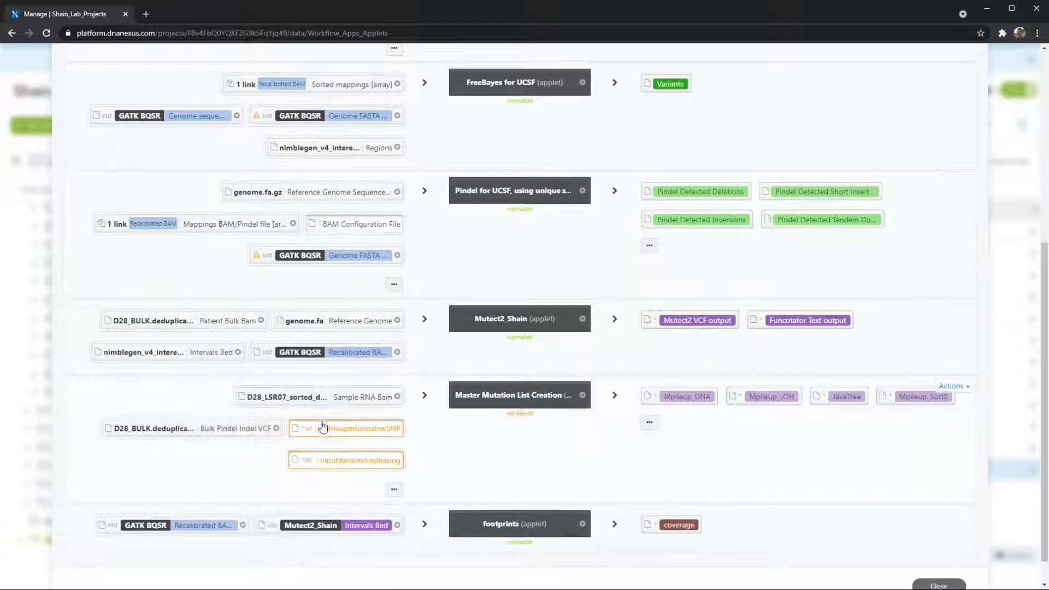
Set the MpileupInformativeSNP input to MpileupInformativeSNPInput.txt from SingleCell/Donor28/D28_NormalSequencingData/D28_BULK/DNA
left_click(317, 431)
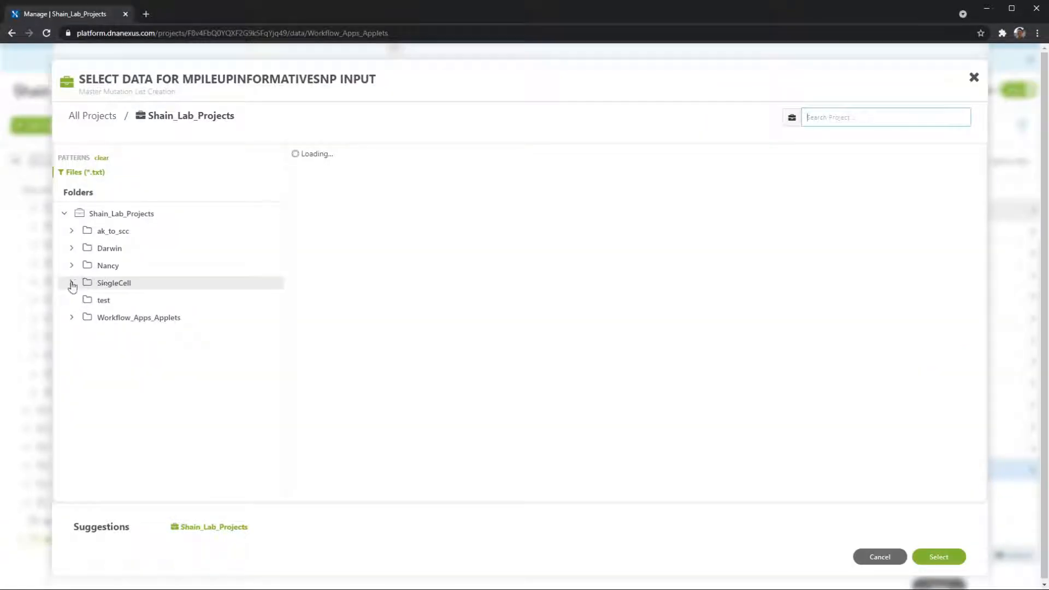
left_click(72, 283)
left_click(80, 387)
left_click(87, 404)
scroll(100, 371, "down", 1)
left_click(96, 367)
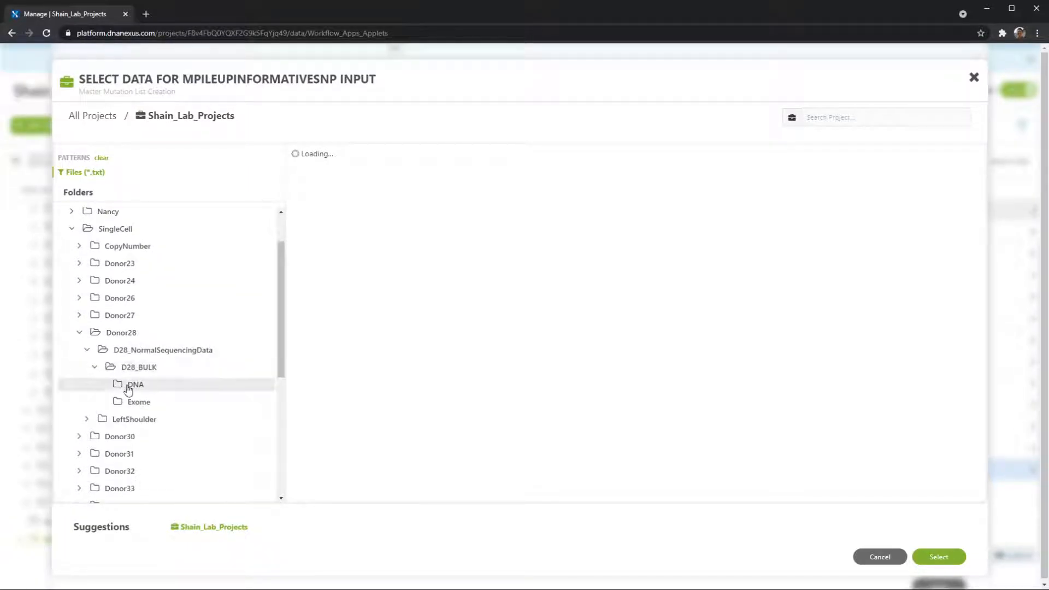
left_click(131, 385)
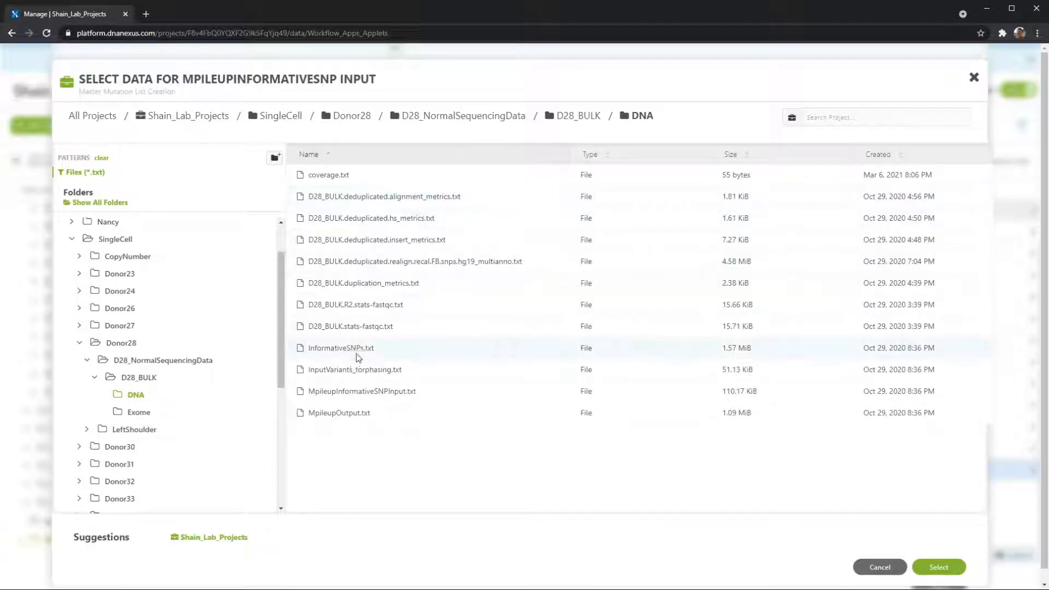
double_click(362, 392)
Set the InputVariantsforphasing input to InputVariants_forphasing.txt from SingleCell/Donor28/D28_NormalSequencingData/D28_BULK/DNA
left_click(333, 462)
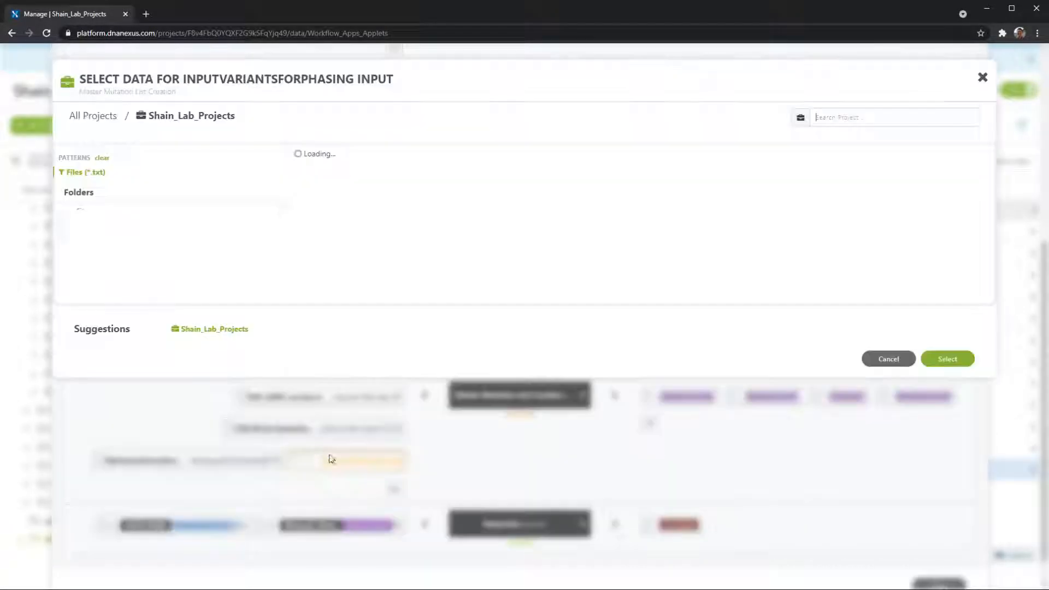
scroll(75, 288, "down", 1)
left_click(78, 333)
left_click(86, 350)
left_click(96, 368)
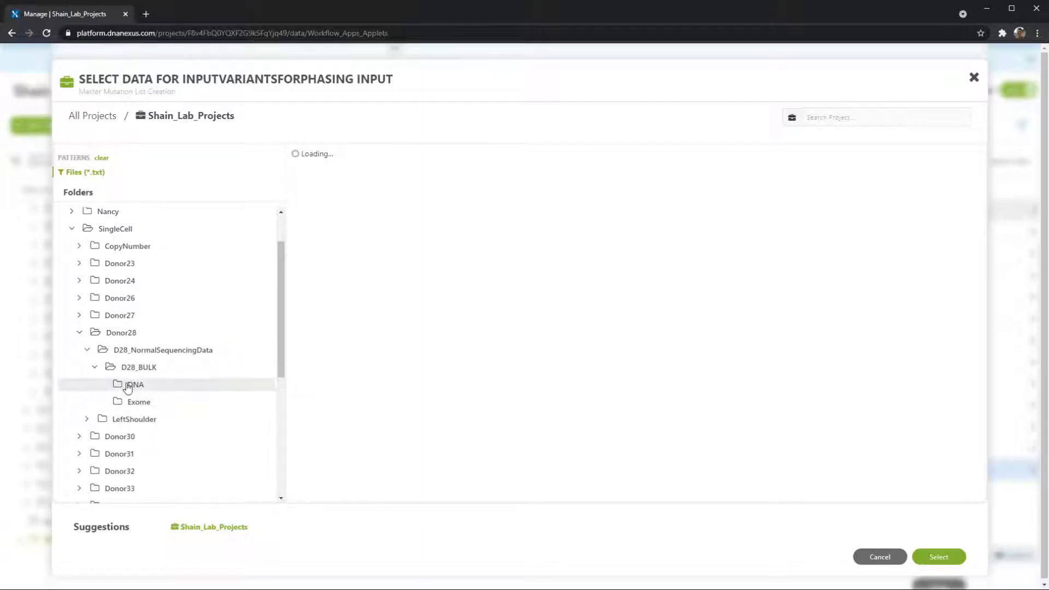
left_click(134, 385)
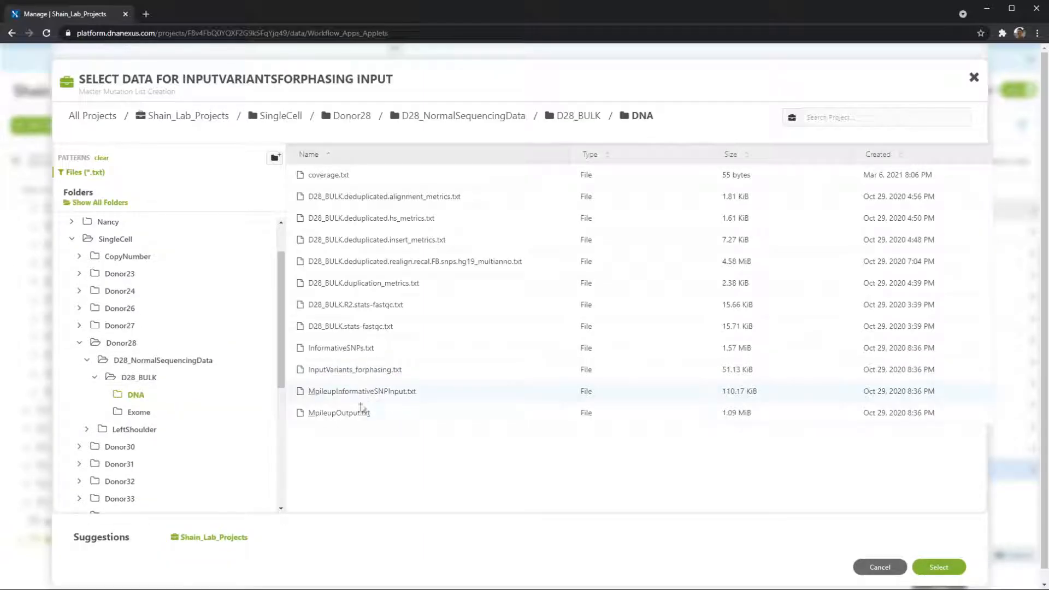
double_click(350, 370)
Check that the workflow's output folder is SingleCell/IHG_P28_P38/D28_LSR07/DNA, leaving the folder selection as it is
scroll(686, 418, "down", 1)
scroll(686, 424, "up", 7)
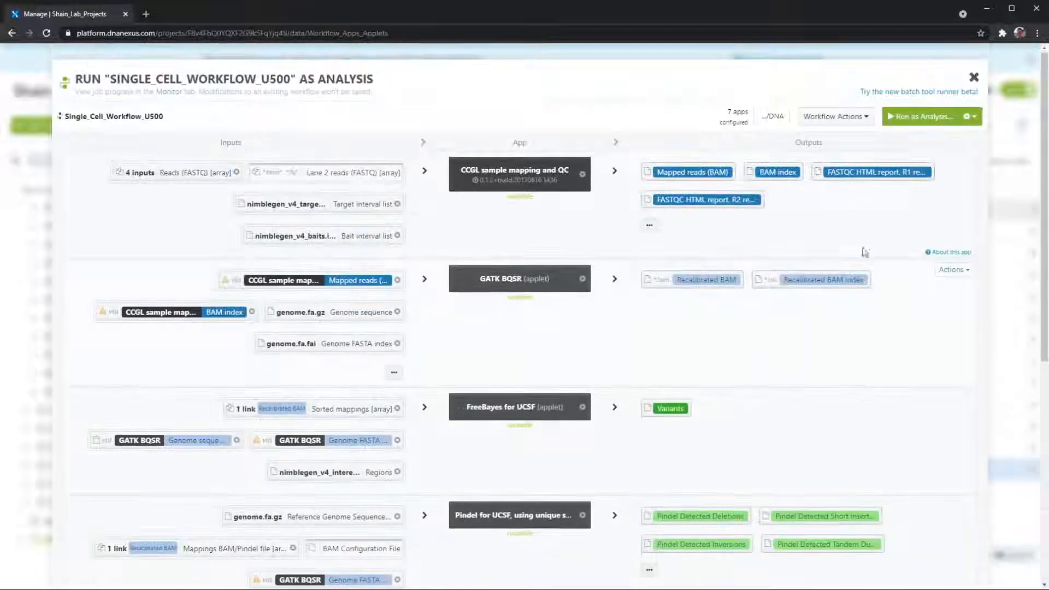
left_click(814, 121)
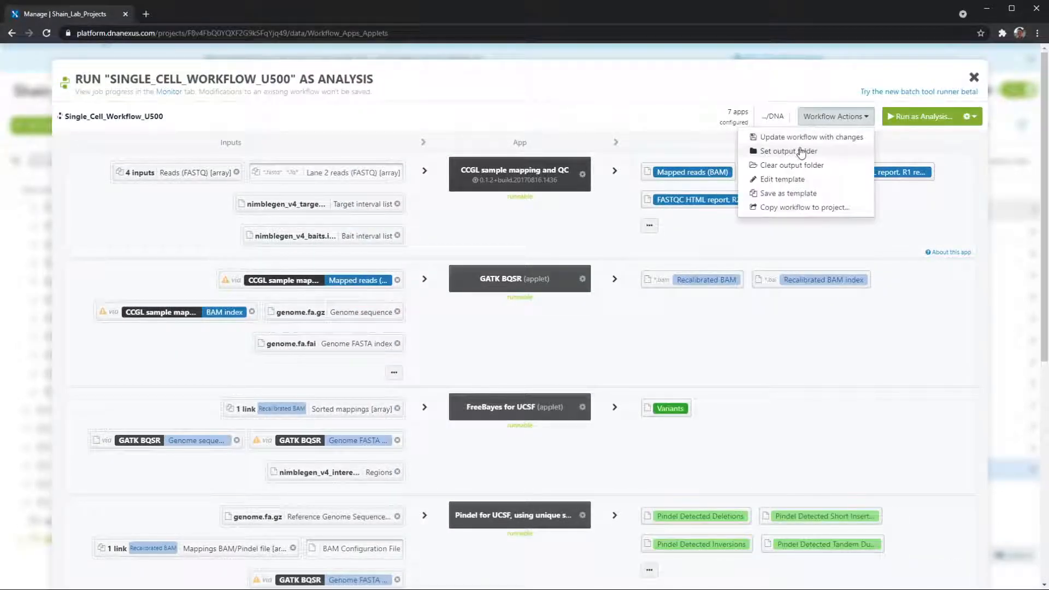
left_click(801, 152)
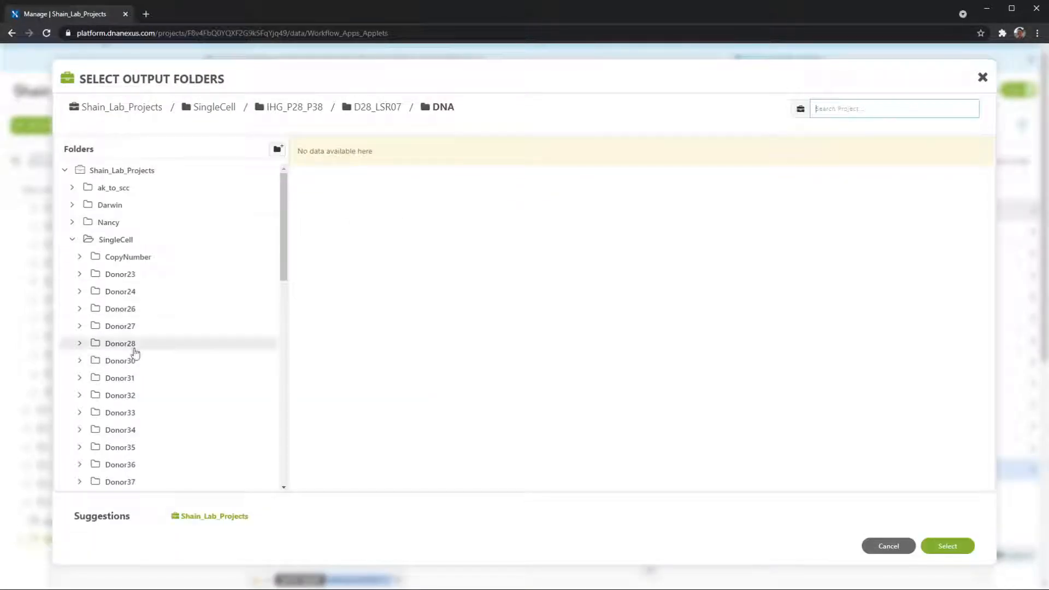
scroll(171, 347, "down", 5)
scroll(170, 347, "down", 3)
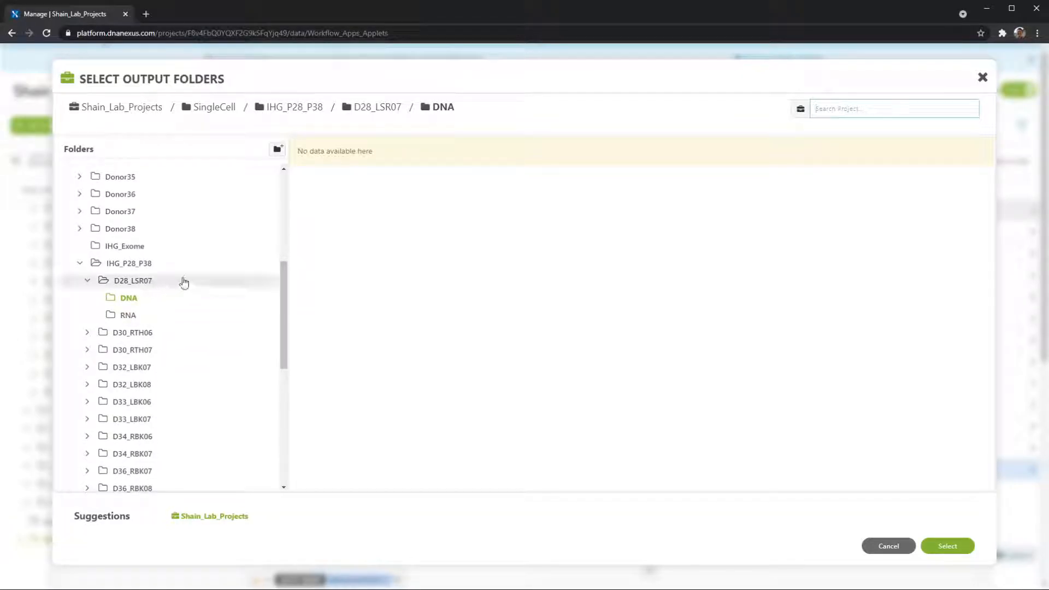
left_click(983, 78)
scroll(272, 466, "down", 5)
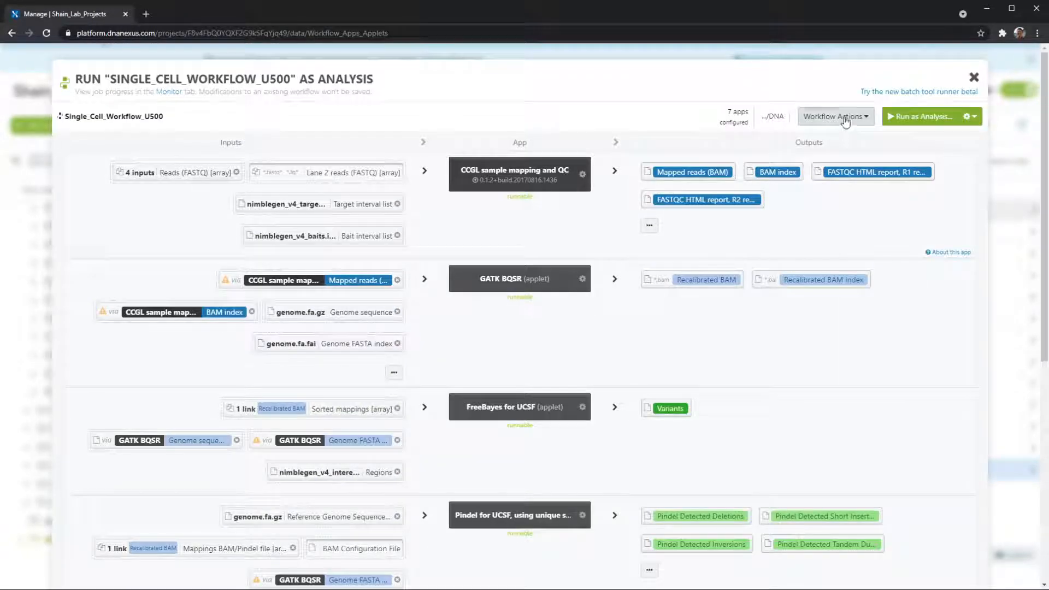
left_click(836, 114)
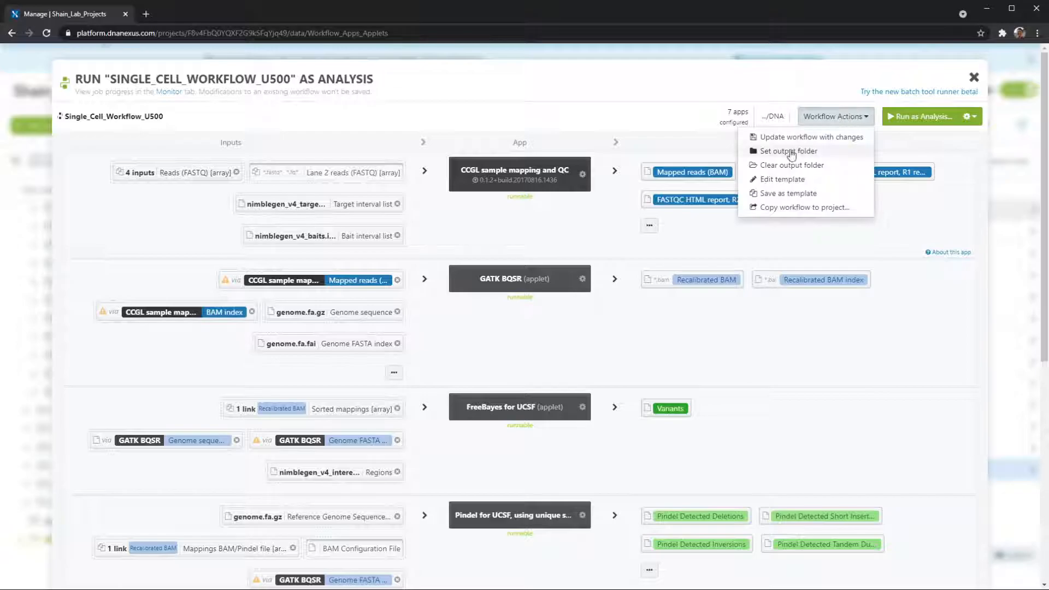
left_click(792, 150)
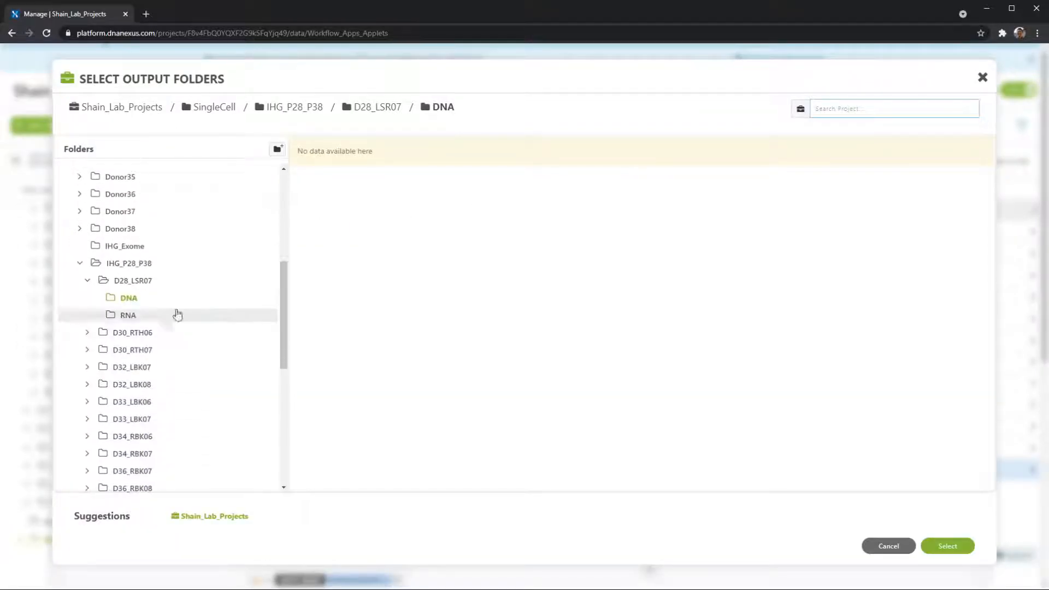
left_click(983, 78)
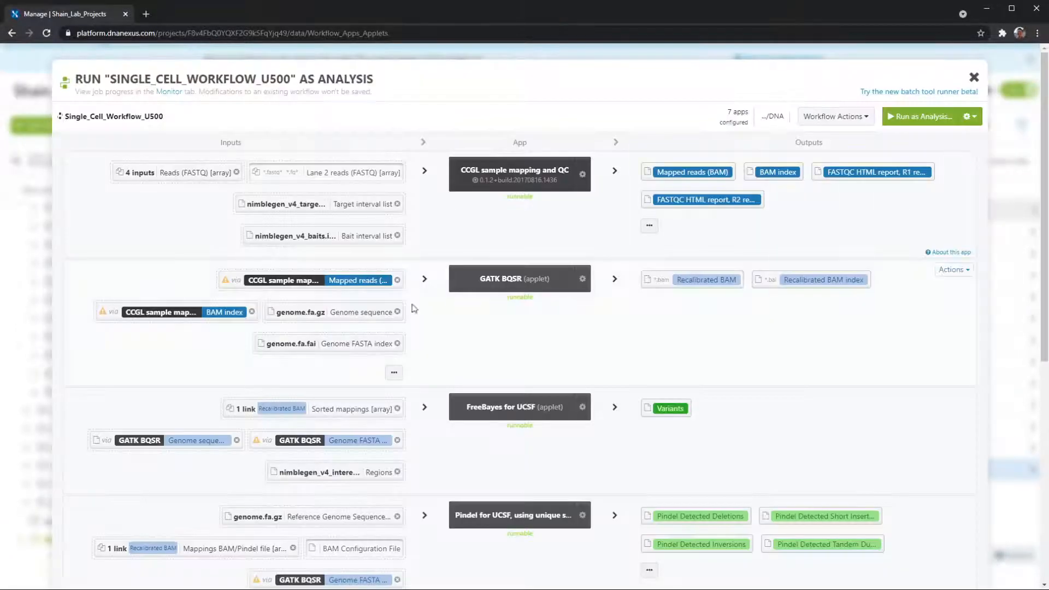
Run Single_Cell_Workflow_U500 as an analysis and open its execution details with the inputs and outputs shown
left_click(903, 118)
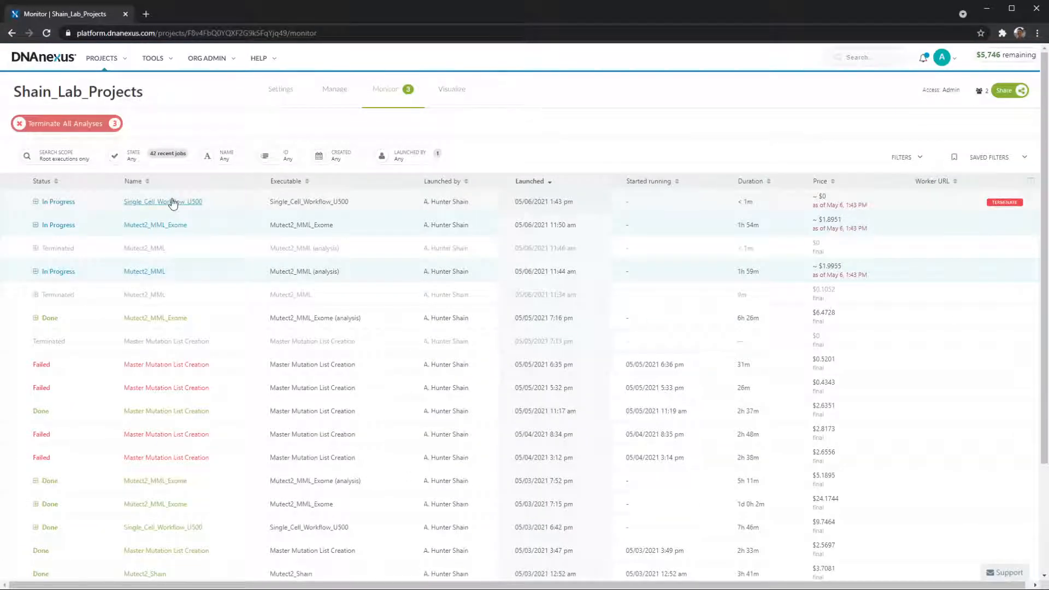
left_click(173, 204)
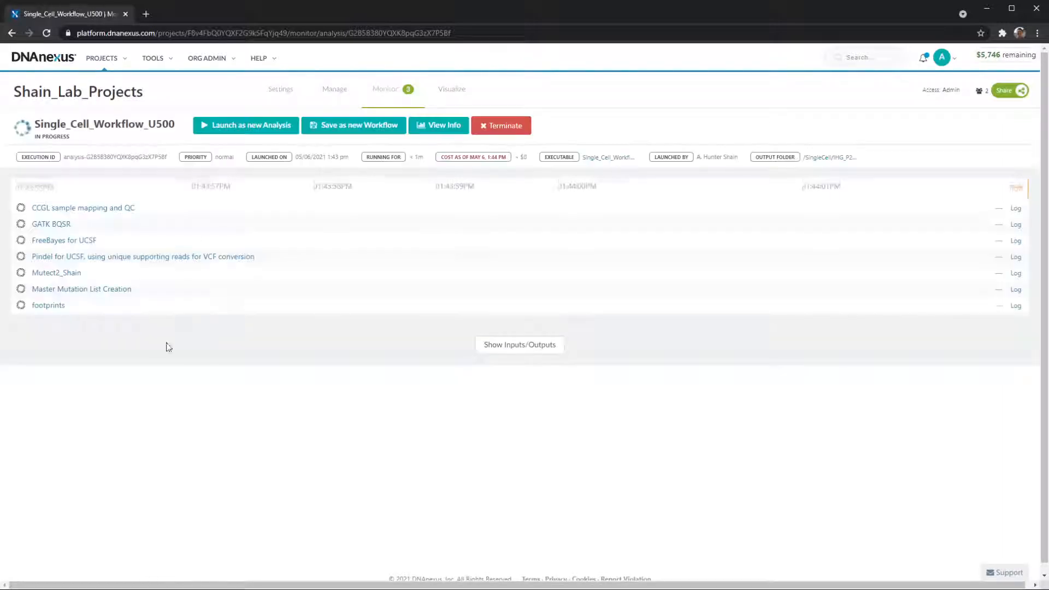
left_click(492, 345)
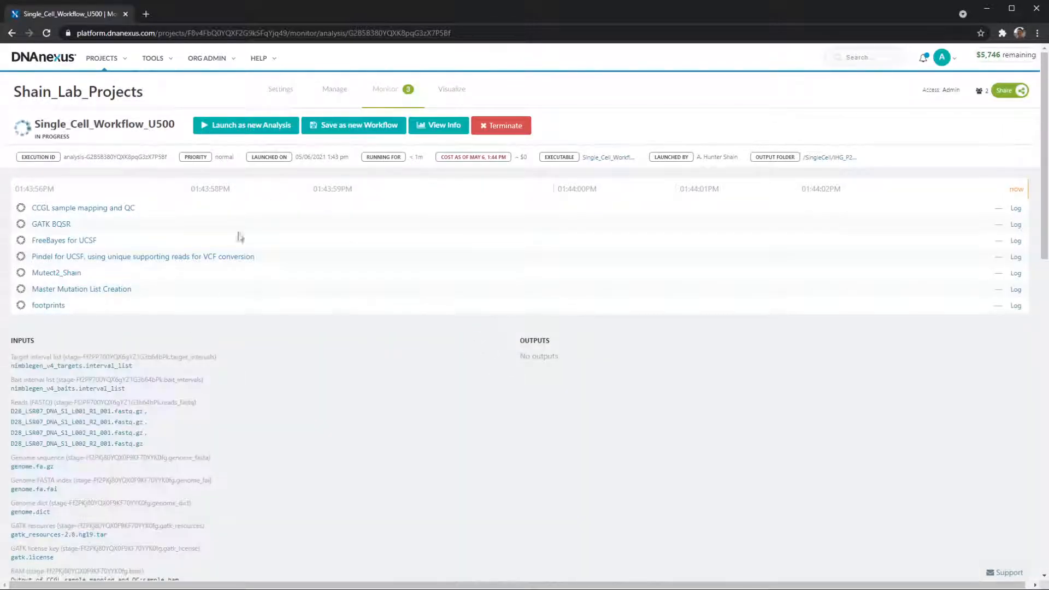
Review the analysis inputs and check the source folders of MpileupInformativeSNPInput.txt and InputVariants_forphasing.txt
scroll(173, 305, "down", 4)
scroll(86, 198, "down", 4)
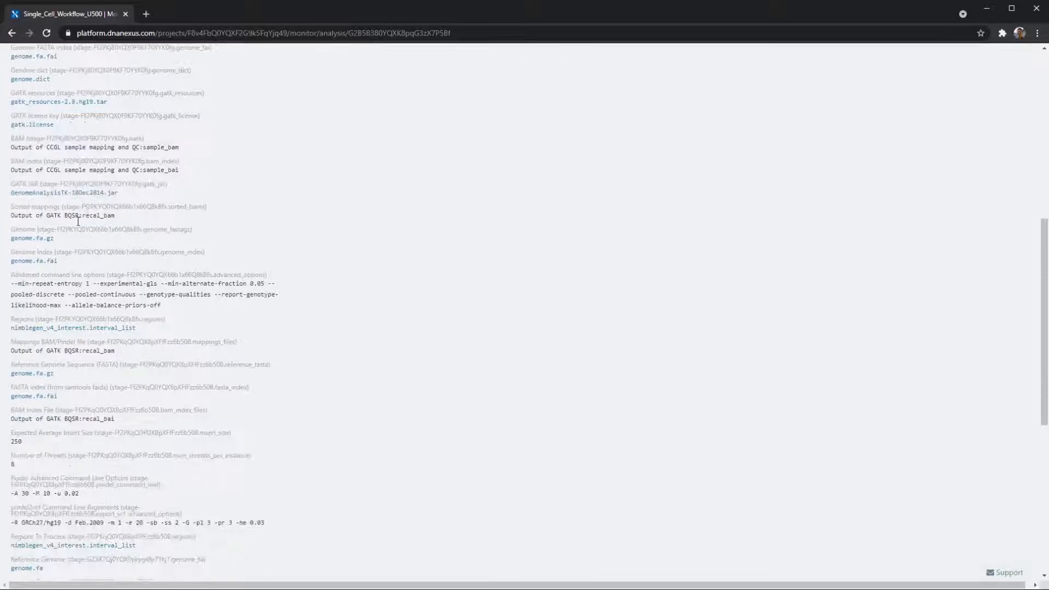
scroll(66, 273, "down", 7)
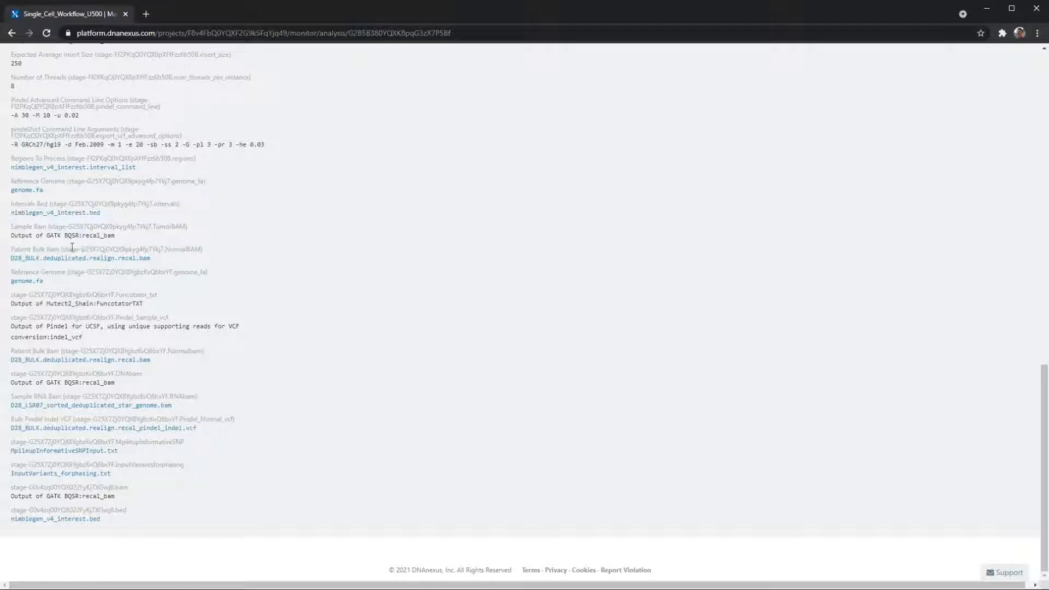
left_click(73, 455, "ctrl")
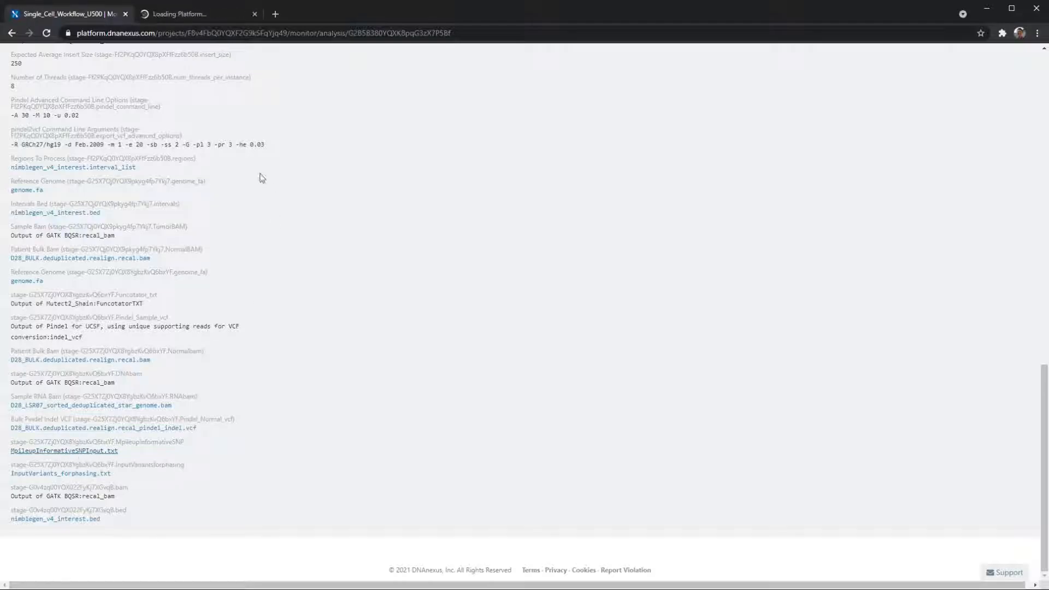
left_click(192, 12)
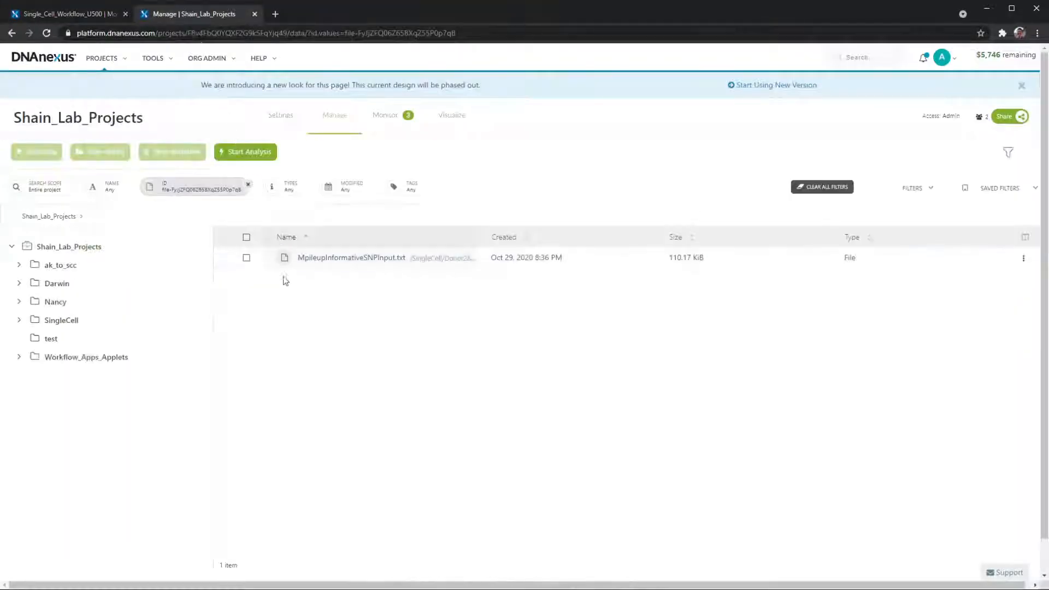
left_click_drag(471, 236, 653, 237)
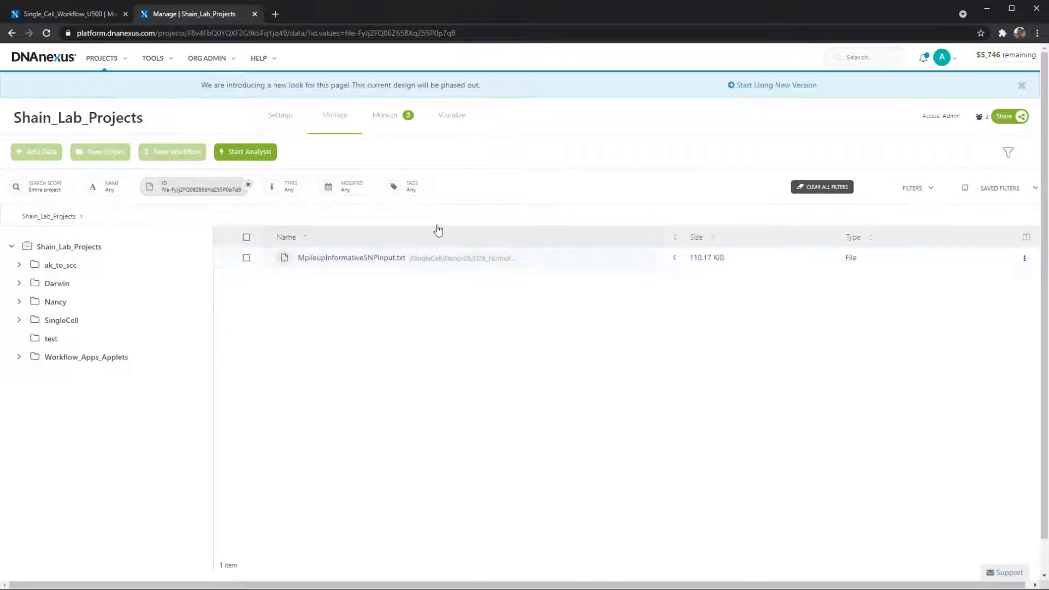
left_click(82, 14)
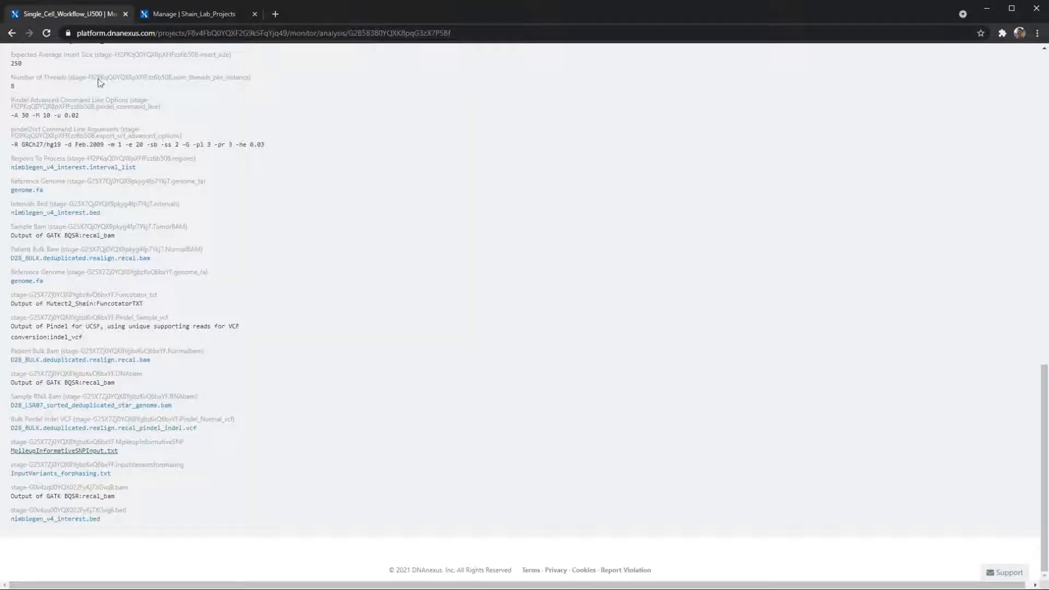
left_click(60, 474)
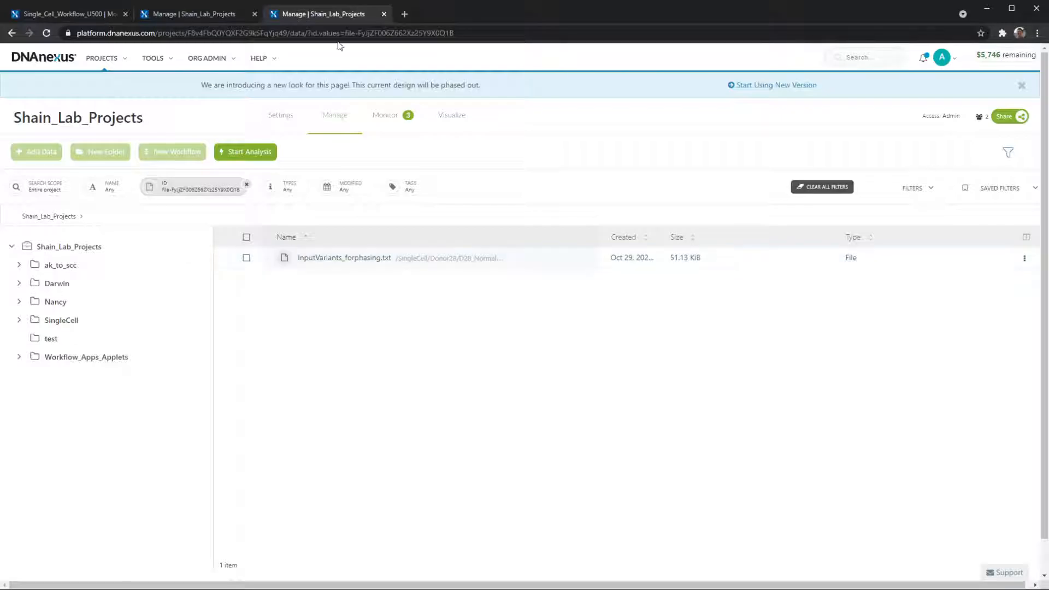
left_click(383, 17)
left_click(253, 15)
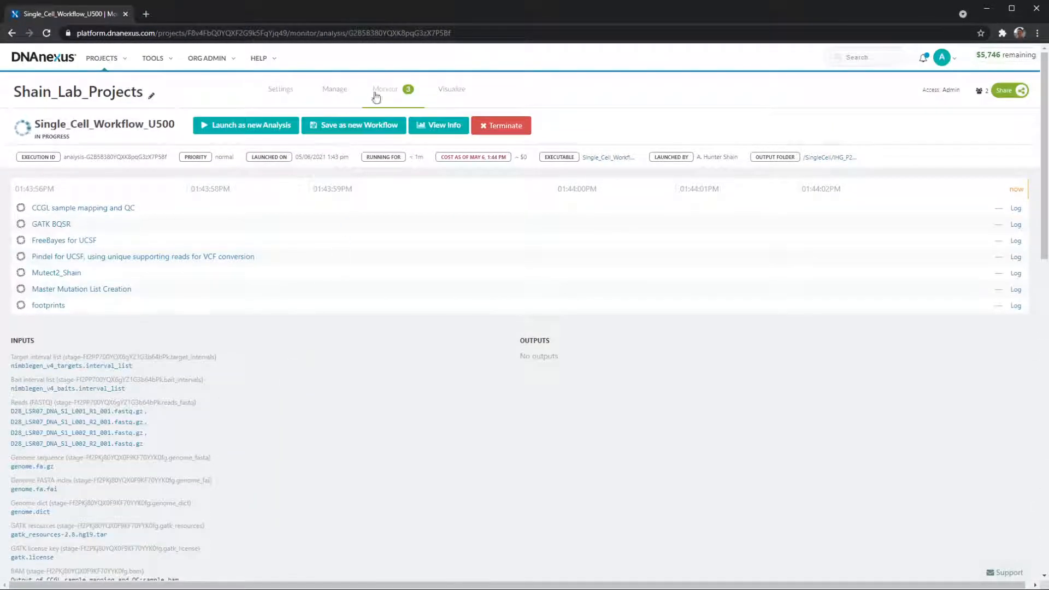
Terminate the running Single_Cell_Workflow_U500 analysis
left_click(495, 125)
left_click(705, 143)
Open the project's SingleCell/IHG_P28_P38/D28_LSR07/DNA data folder and widen the Name column to show full file names
left_click(331, 90)
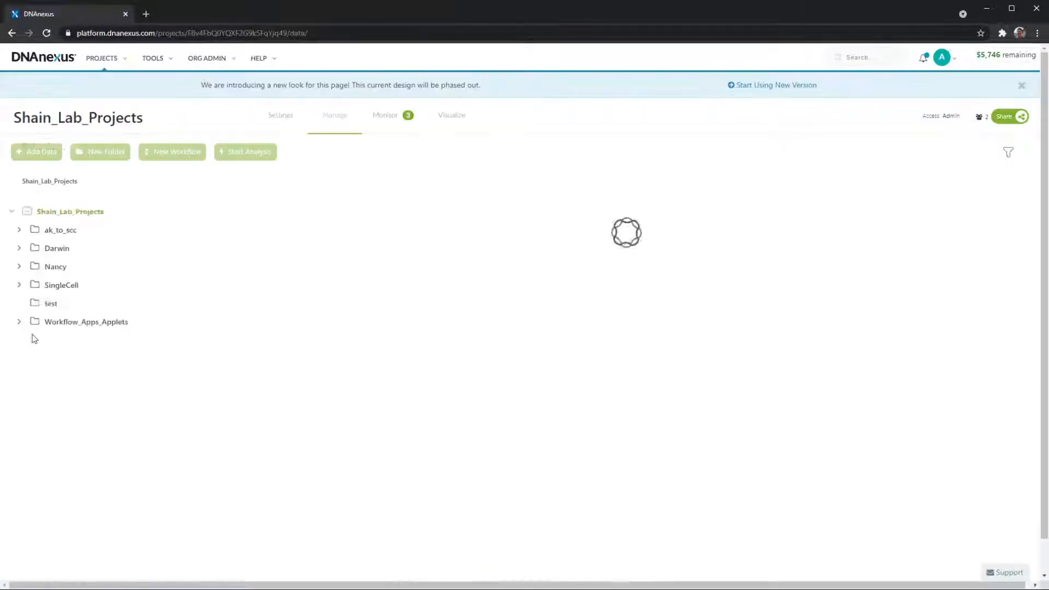
left_click(18, 321)
scroll(54, 360, "down", 10)
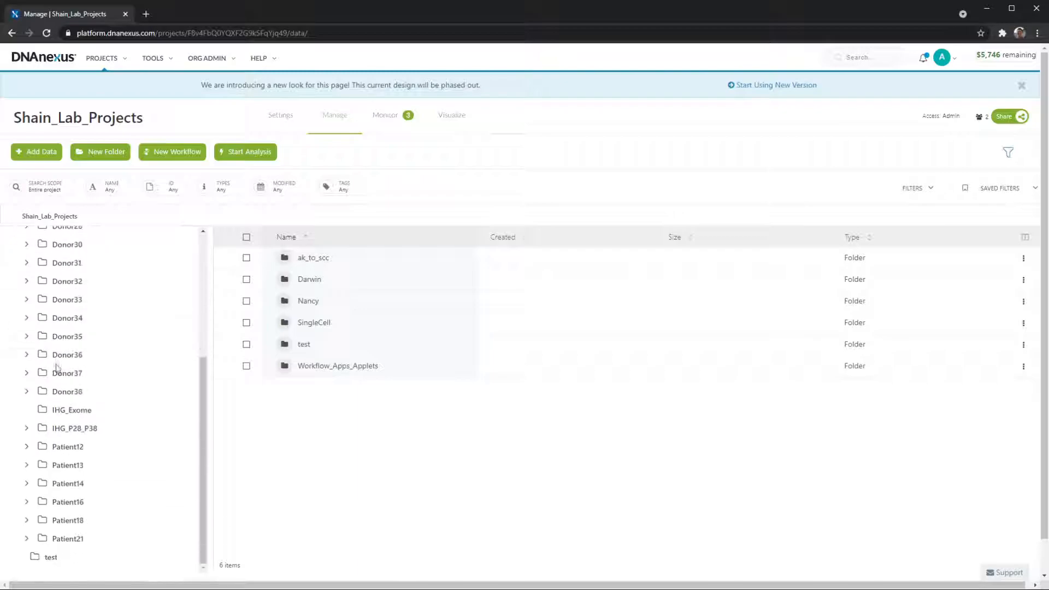
left_click(26, 428)
left_click(34, 447)
left_click(71, 465)
left_click_drag(470, 231, 632, 231)
scroll(255, 303, "down", 1)
scroll(258, 304, "up", 1)
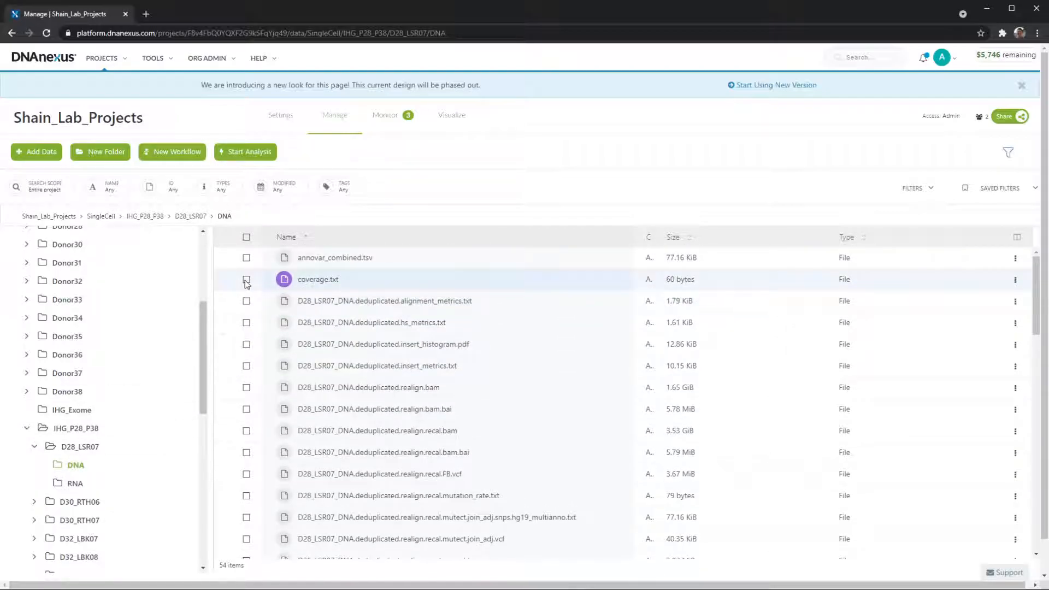
Select coverage.txt and the D28_LSR07_DNA.deduplicated alignment_metrics.txt, hs_metrics.txt, insert_histogram.pdf and insert_metrics.txt files
left_click(246, 280)
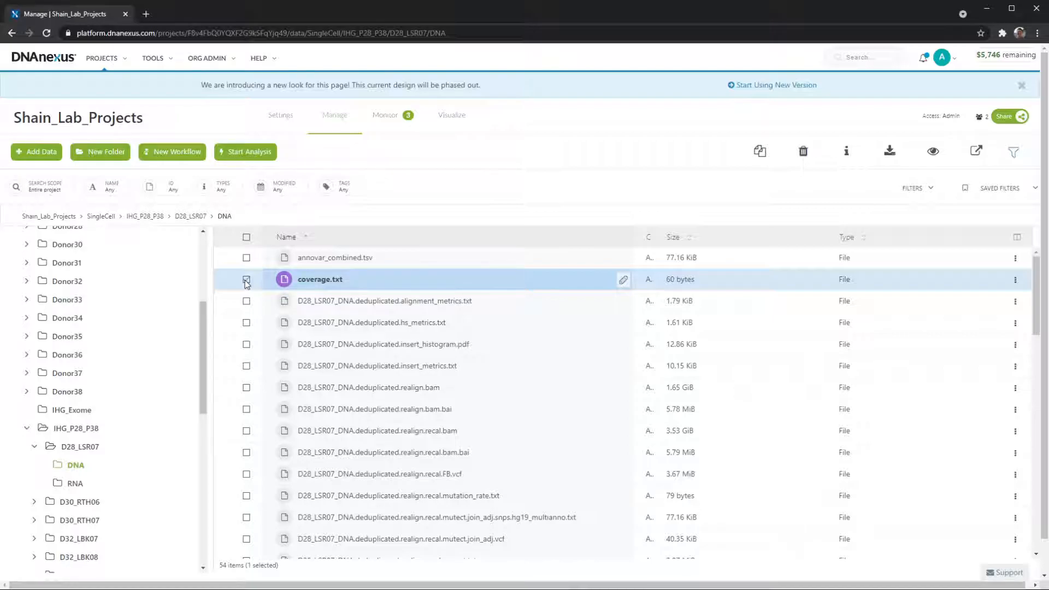
left_click(246, 280)
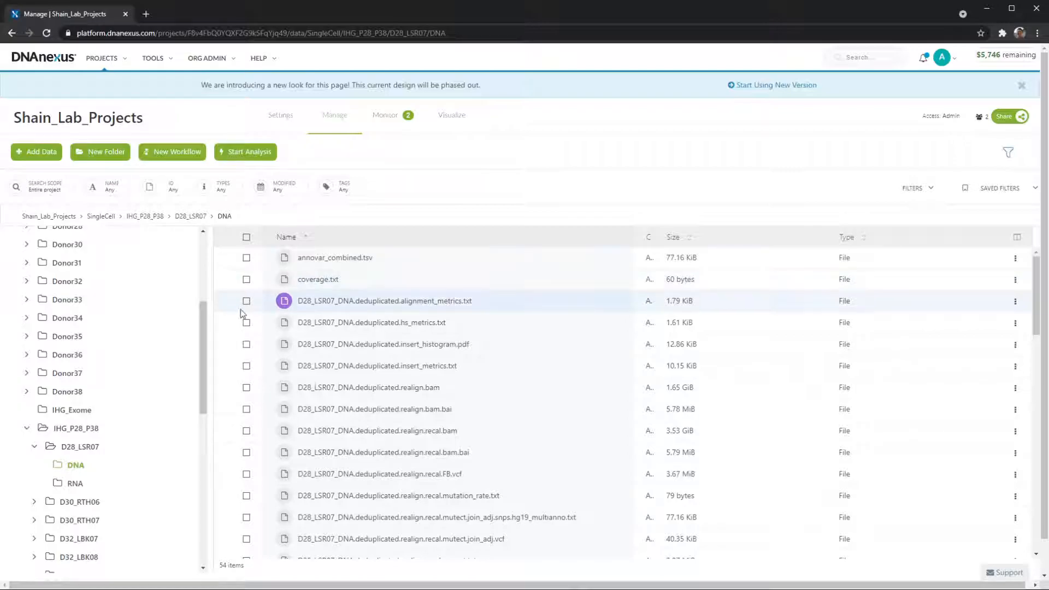
left_click(247, 302, "shift")
left_click(247, 322, "shift")
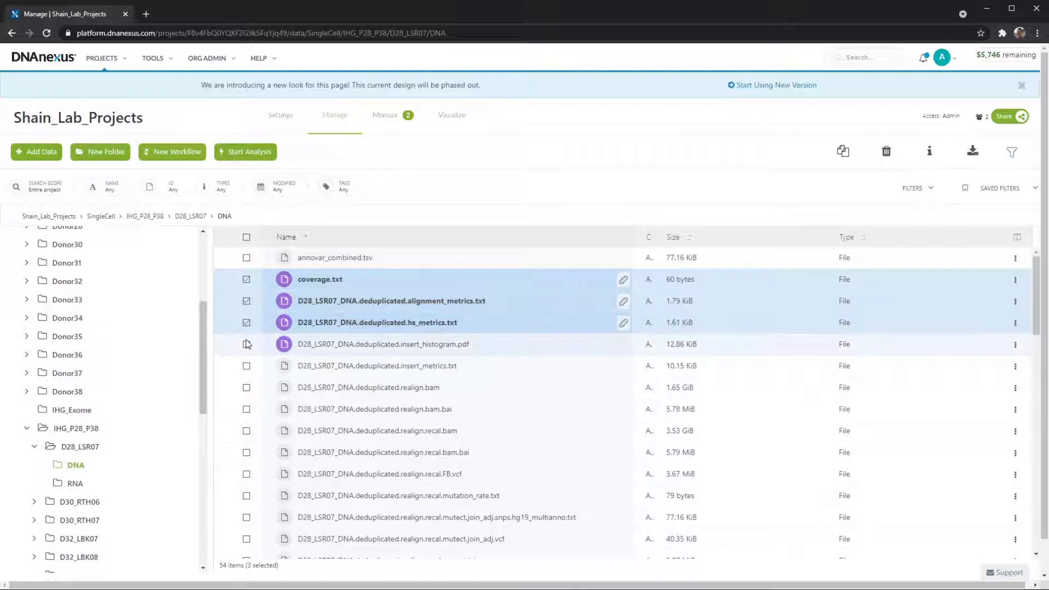
left_click(247, 345, "shift")
left_click(246, 367, "shift")
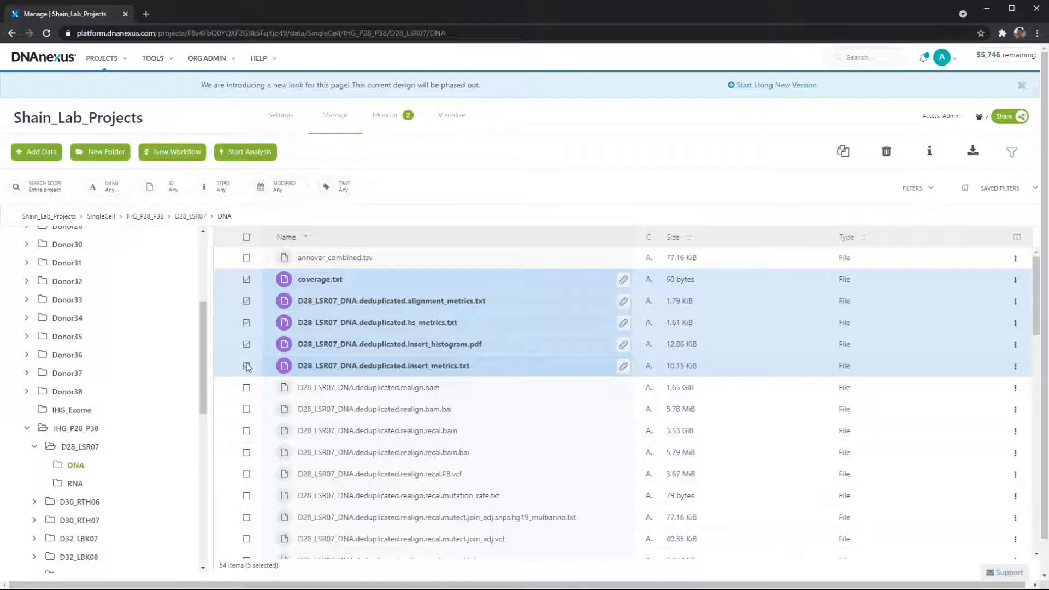
Add D28_LSR07_DNA.deduplicated.realign.recal.bam, its .bam.bai index and the matching recal.FB.vcf to the file selection
left_click(246, 430)
left_click(247, 453)
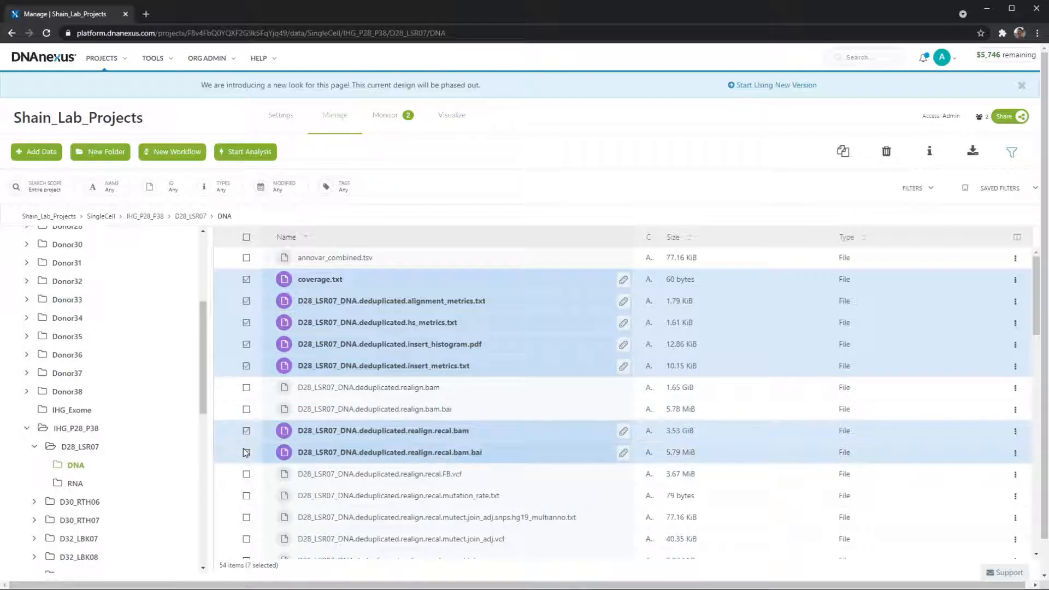
scroll(244, 382, "down", 3)
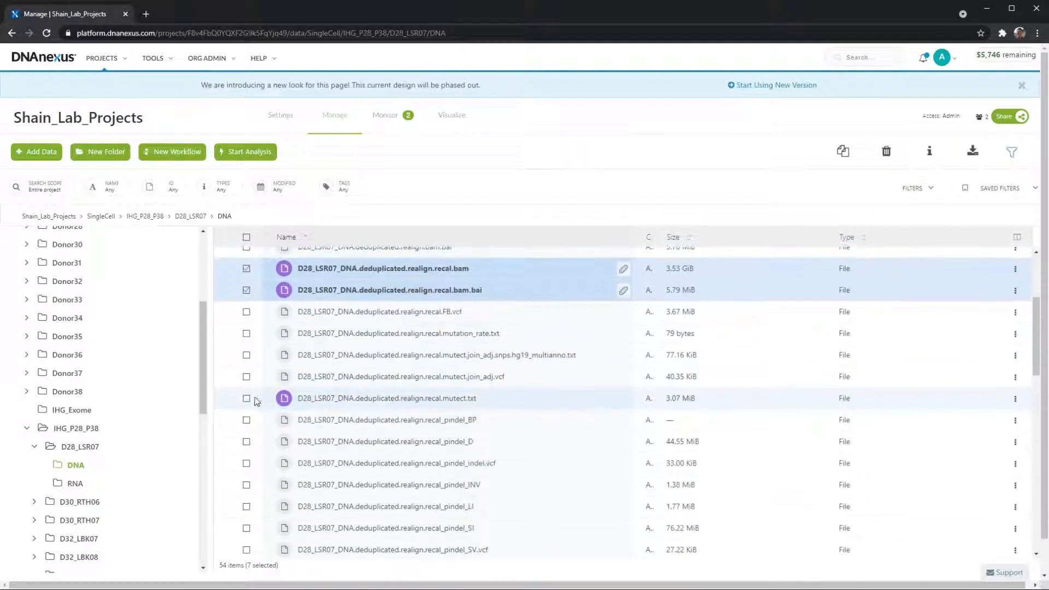
left_click(245, 313)
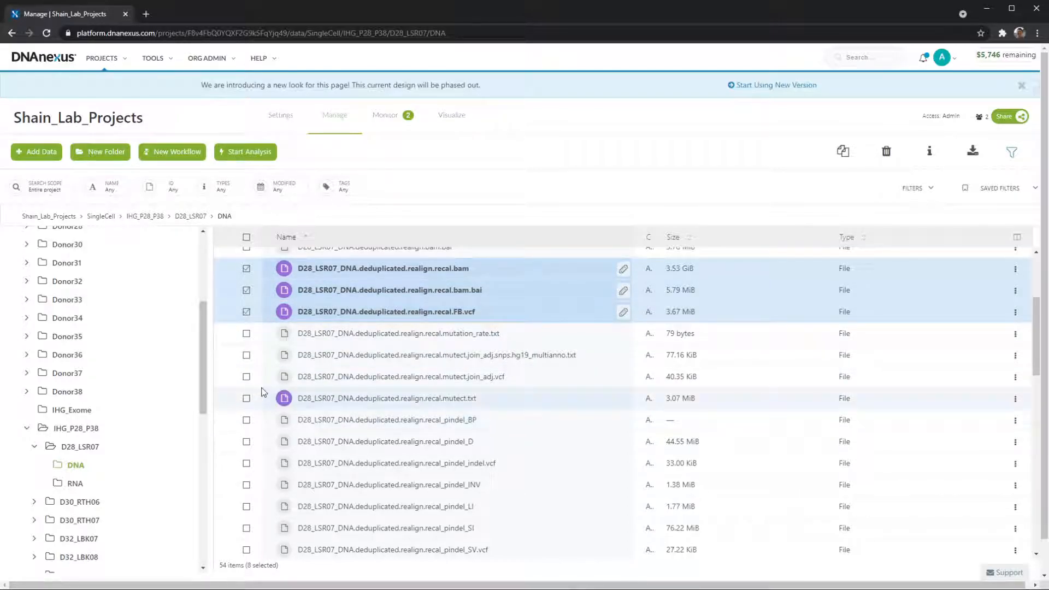
Add D28_LSR07_DNA.deduplicated.realign.recal_pindel_indel.vcf and D28_LSR07_DNA.duplication_metrics.txt to the file selection
scroll(263, 391, "down", 2)
scroll(241, 370, "down", 1)
left_click(247, 355)
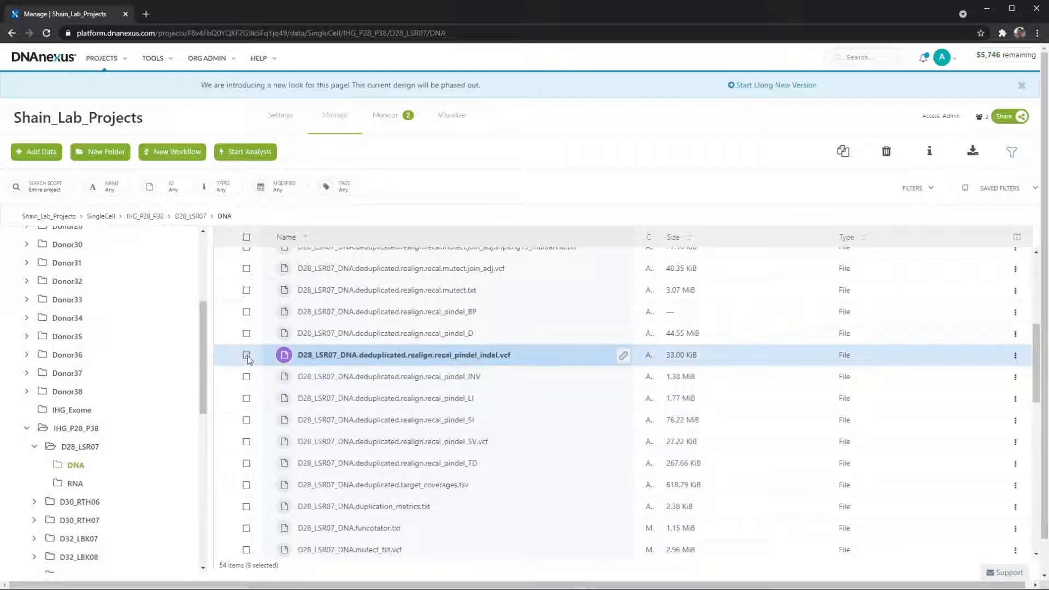
scroll(252, 440, "down", 1)
left_click(244, 453)
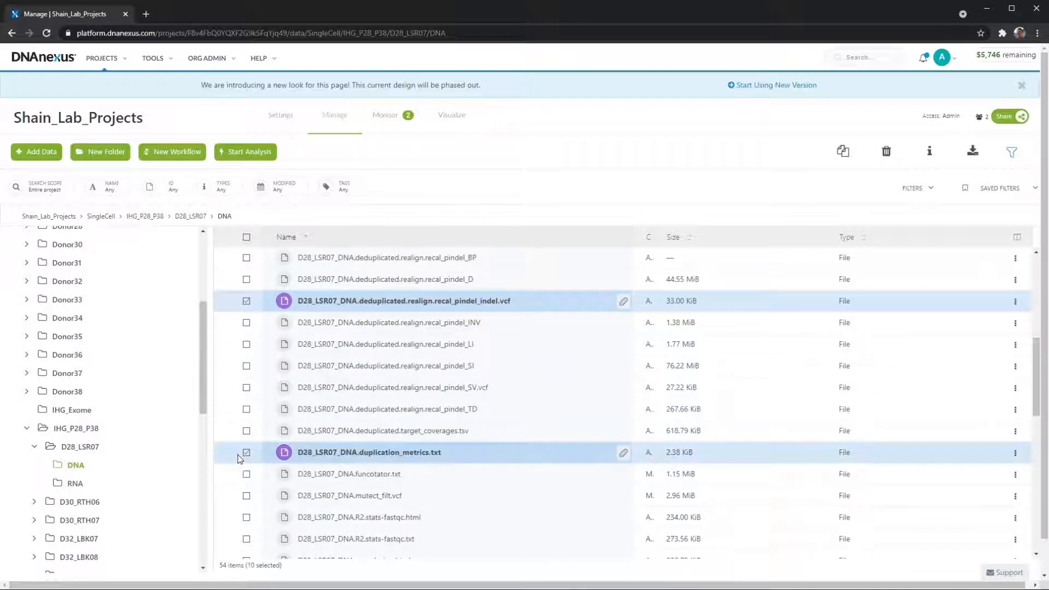
Add the Mutect outputs D28_LSR07_DNA.funcotator.txt and D28_LSR07_DNA.mutect_filt.vcf to the file selection
scroll(404, 390, "up", 3)
scroll(399, 393, "down", 5)
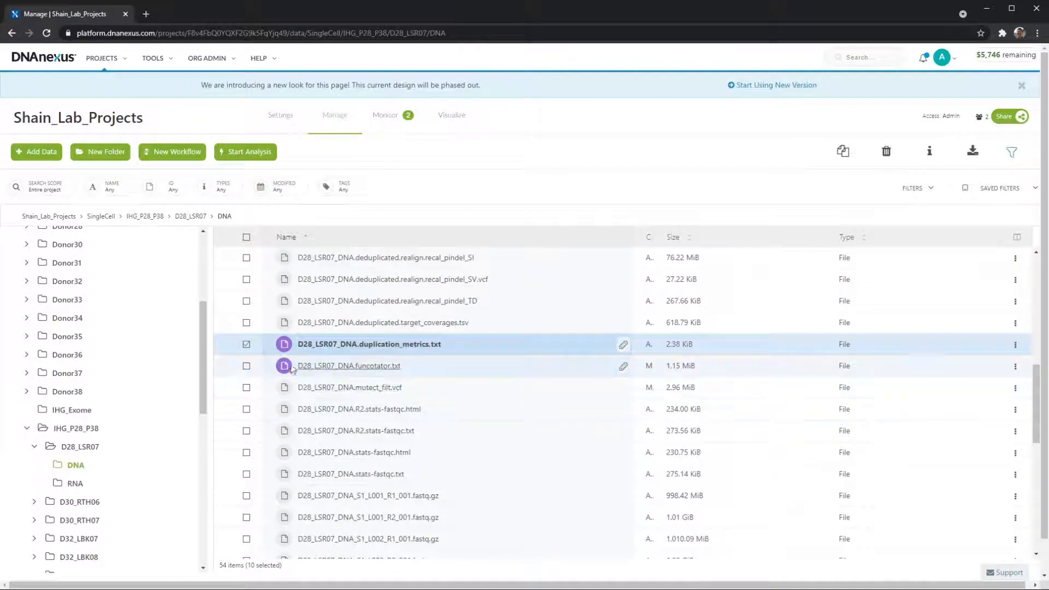
scroll(307, 364, "up", 2)
scroll(308, 364, "up", 1)
scroll(328, 416, "down", 4)
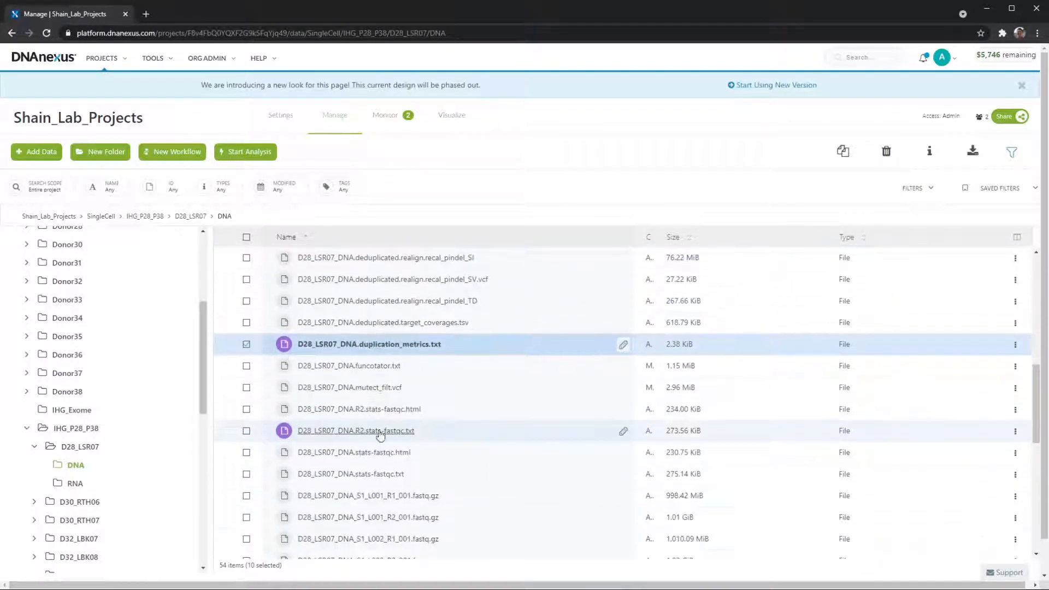
scroll(331, 421, "down", 1)
scroll(306, 350, "up", 2)
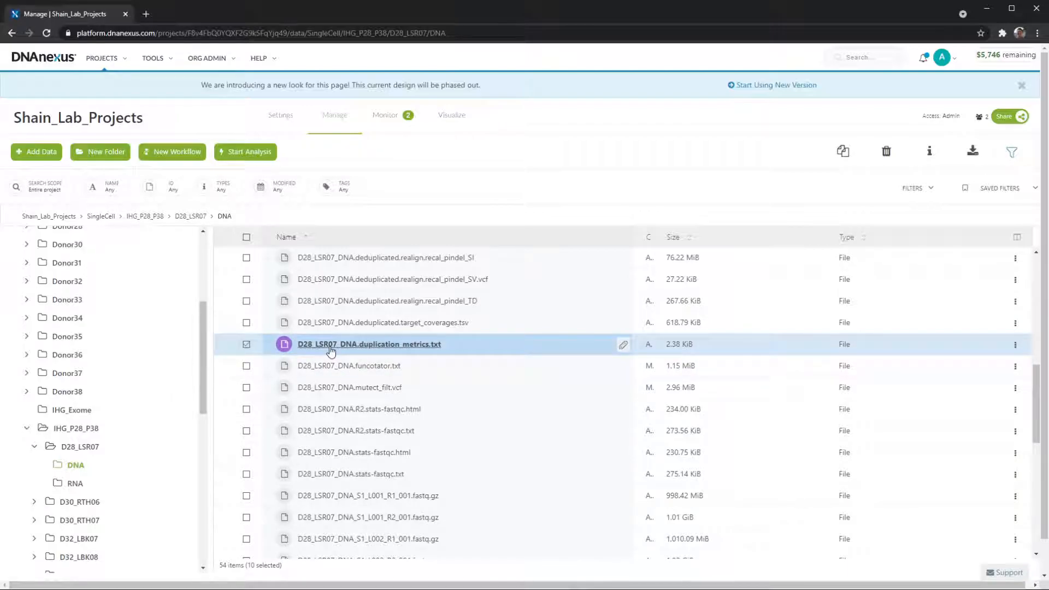
left_click(246, 368)
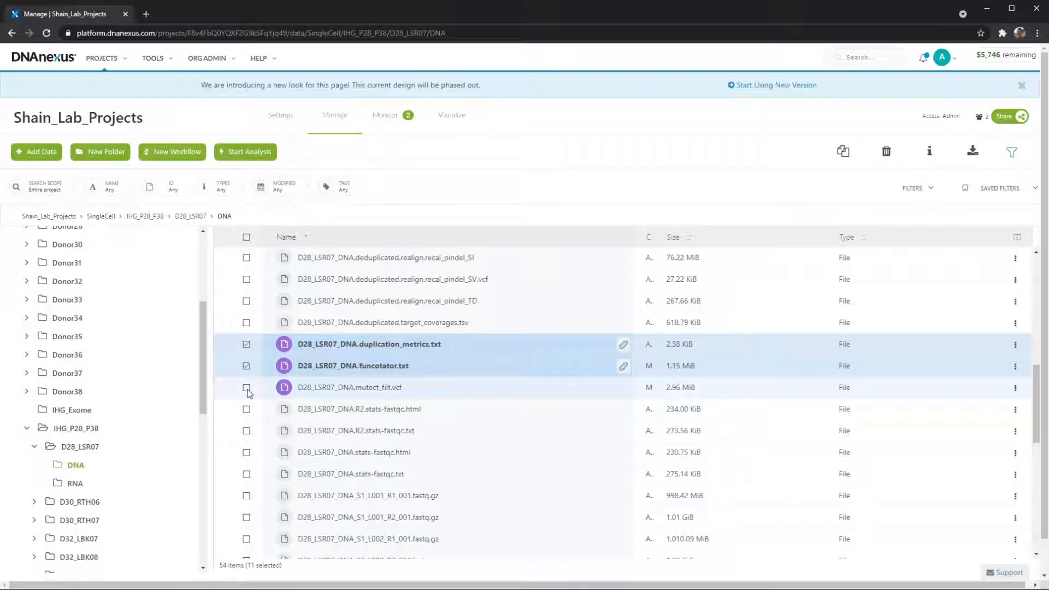
left_click(247, 388)
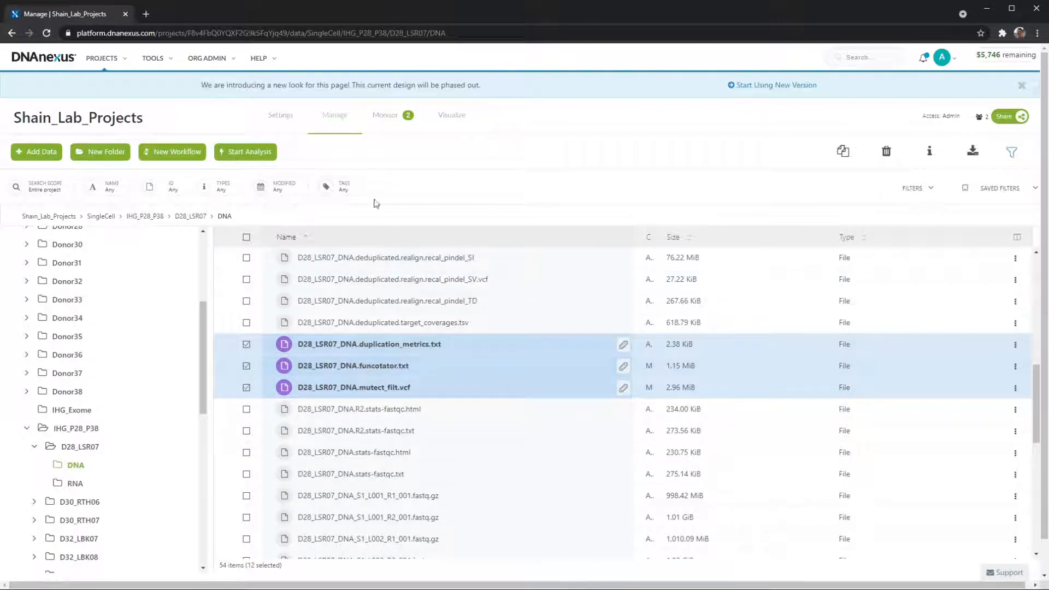
Open Single_Cell_Workflow_U500 from Workflow_Apps_Applets in a separate browser tab and review the outputs of its Master Mutation List Creation stage
scroll(122, 404, "down", 10)
scroll(123, 412, "down", 2)
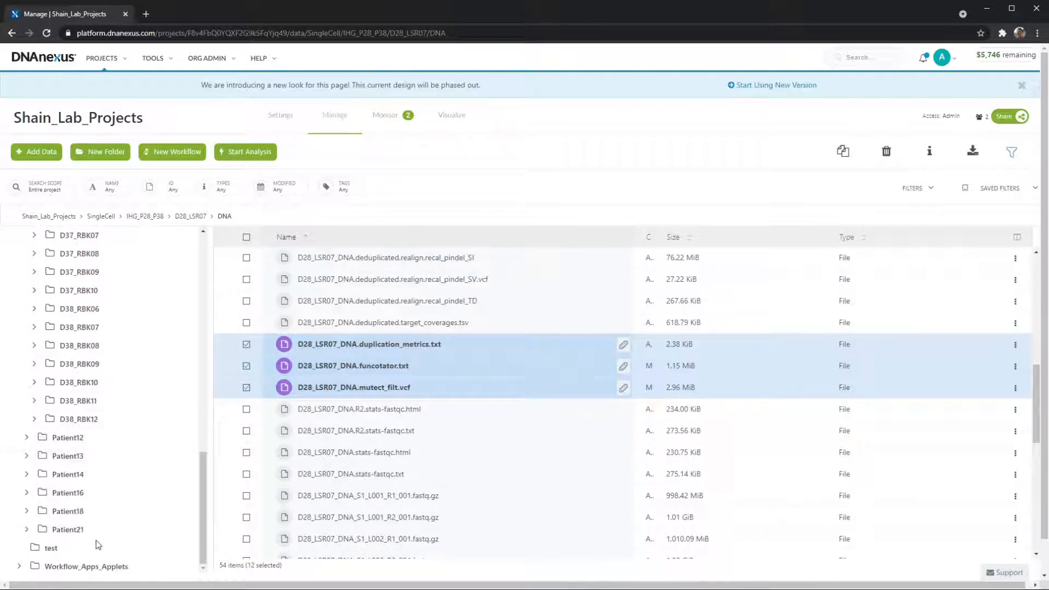
middle_click(331, 123)
left_click(178, 12)
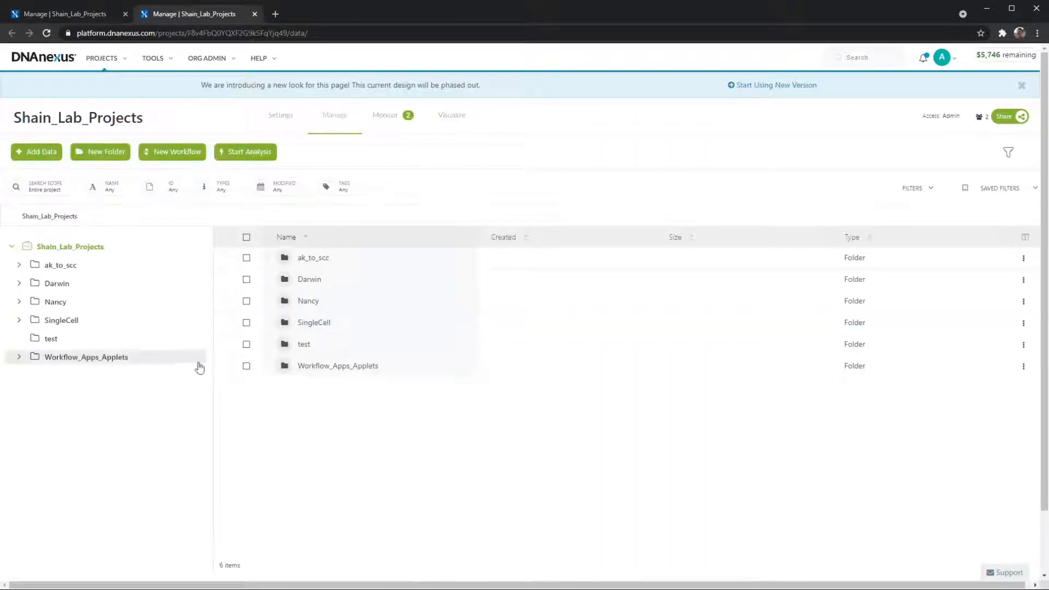
left_click(322, 366)
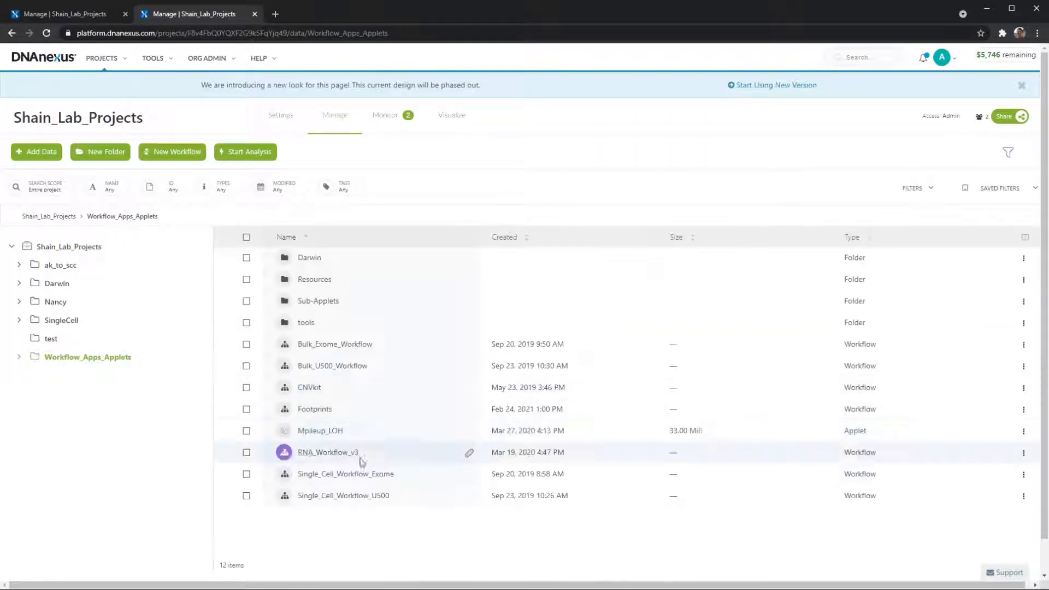
left_click(343, 496)
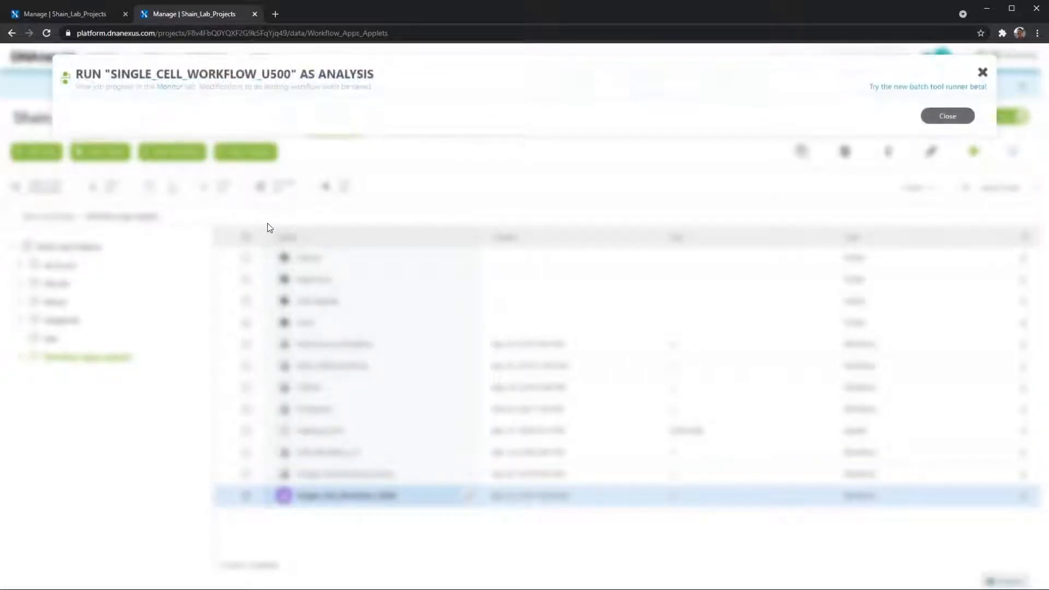
scroll(440, 416, "down", 3)
scroll(440, 415, "down", 3)
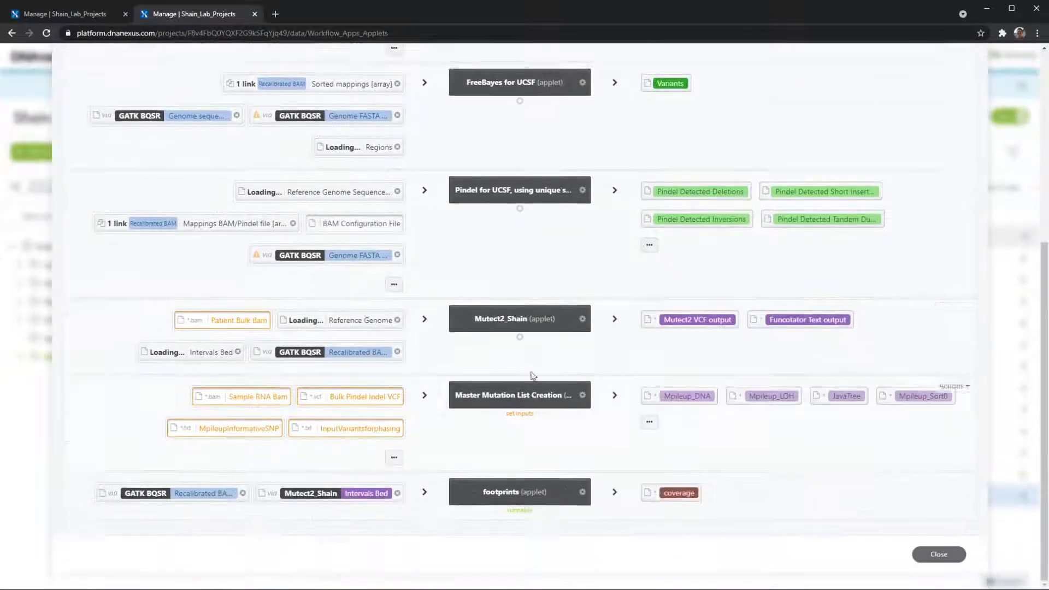
Return to the D28_LSR07 DNA folder and add Indel_MML.txt, Indel_MML.xlsx, MML.txt and MML.xlsx to the file selection
left_click(78, 10)
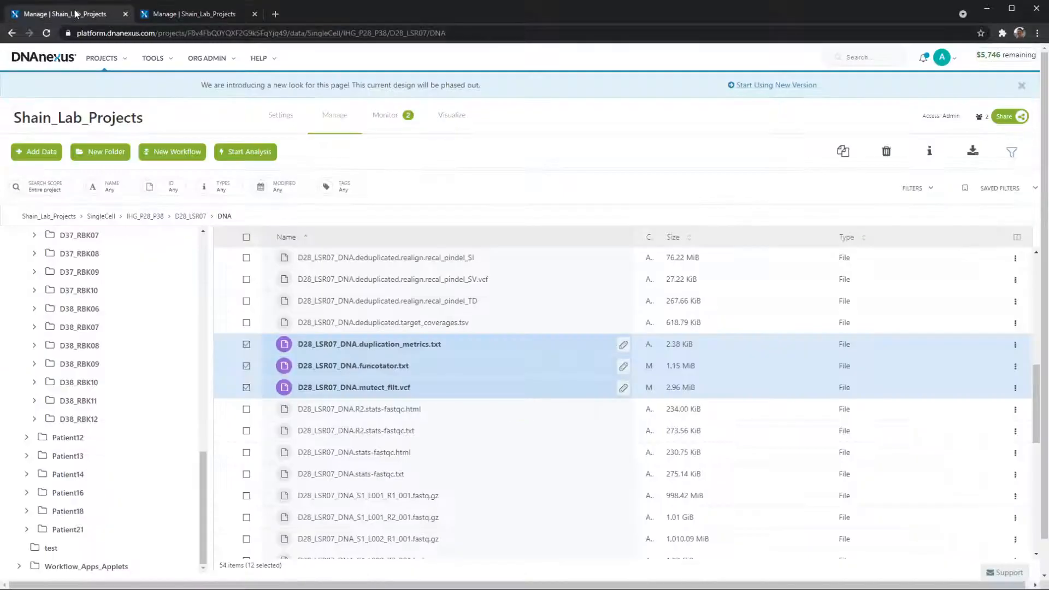
scroll(283, 351, "down", 3)
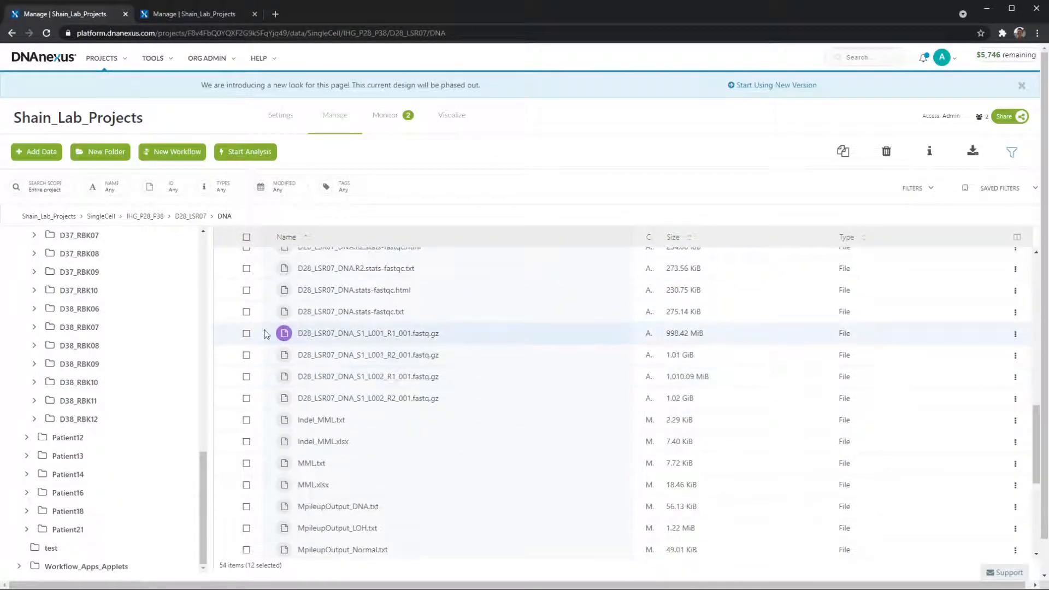
scroll(284, 333, "down", 2)
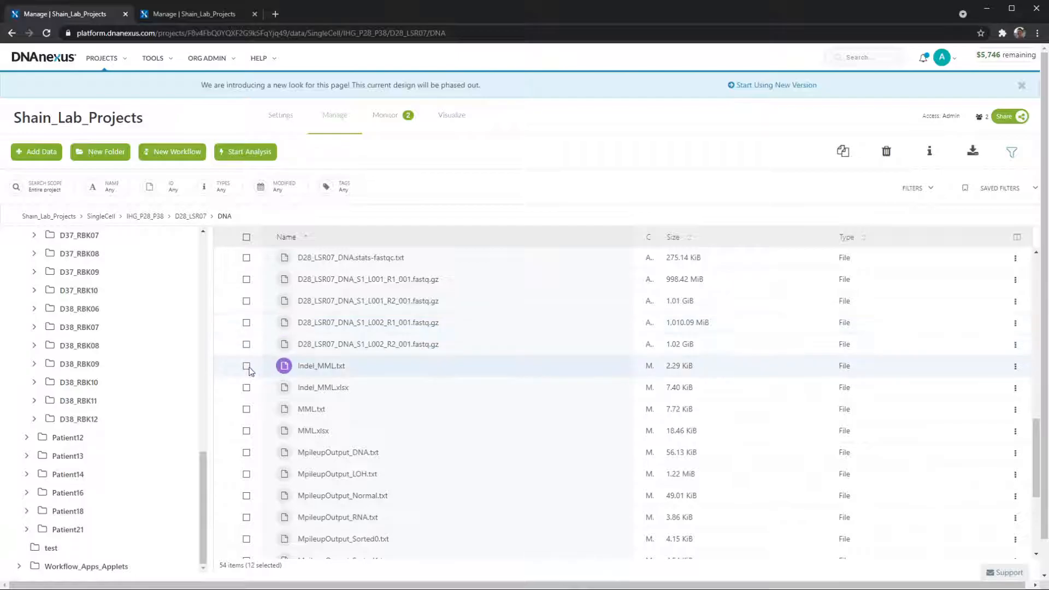
scroll(247, 339, "up", 6)
scroll(247, 344, "down", 10)
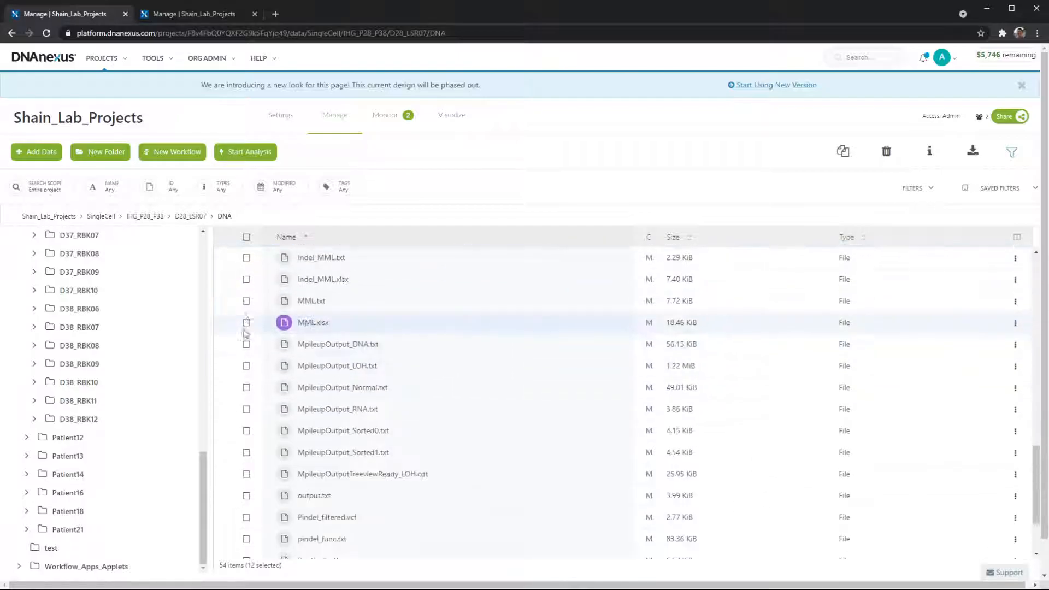
scroll(248, 281, "up", 2)
left_click(245, 312)
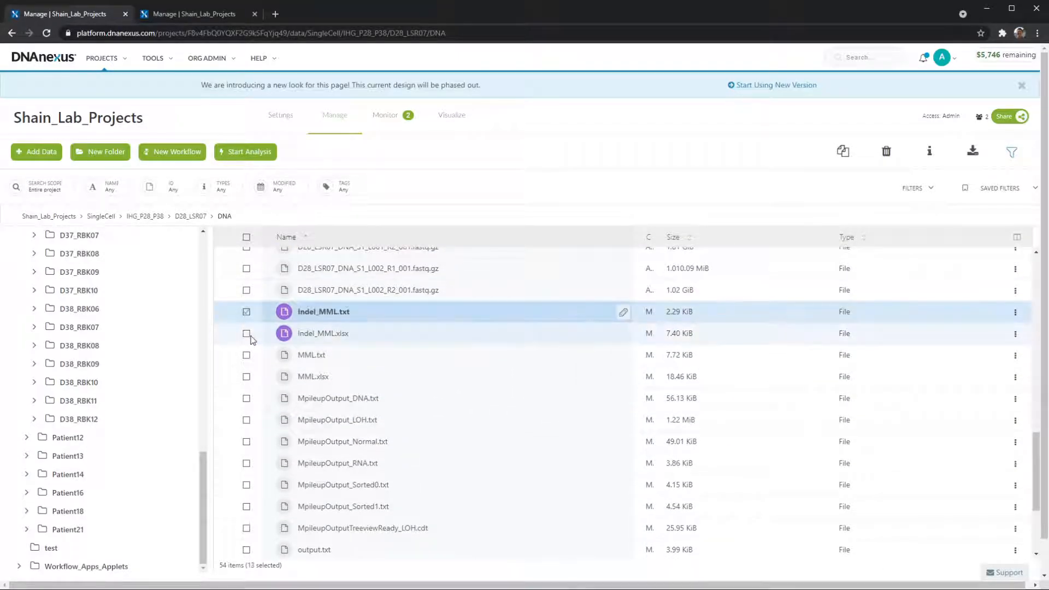
left_click(249, 334)
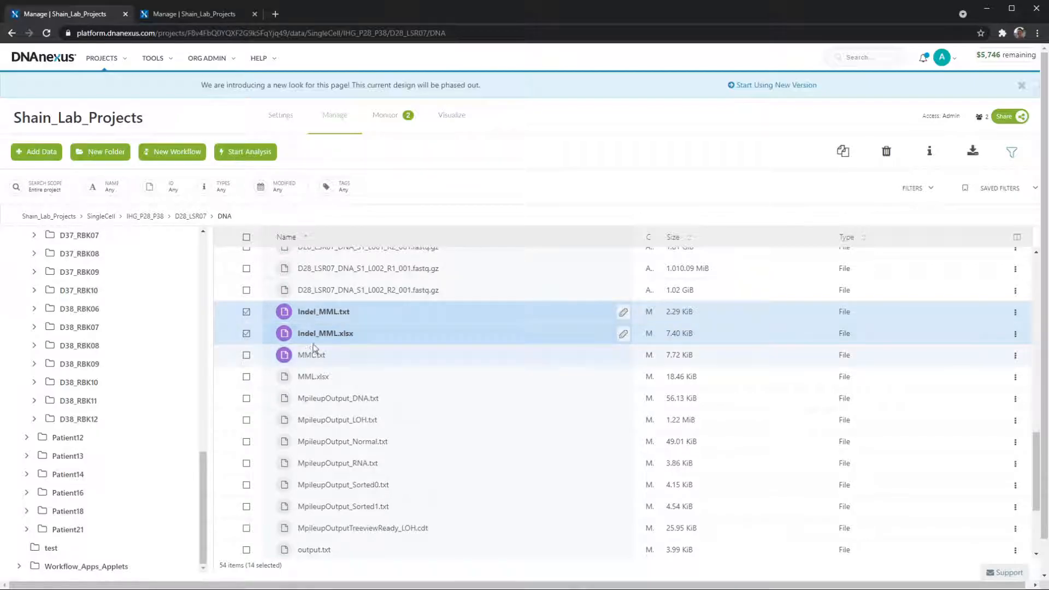
left_click(246, 355)
left_click(246, 376)
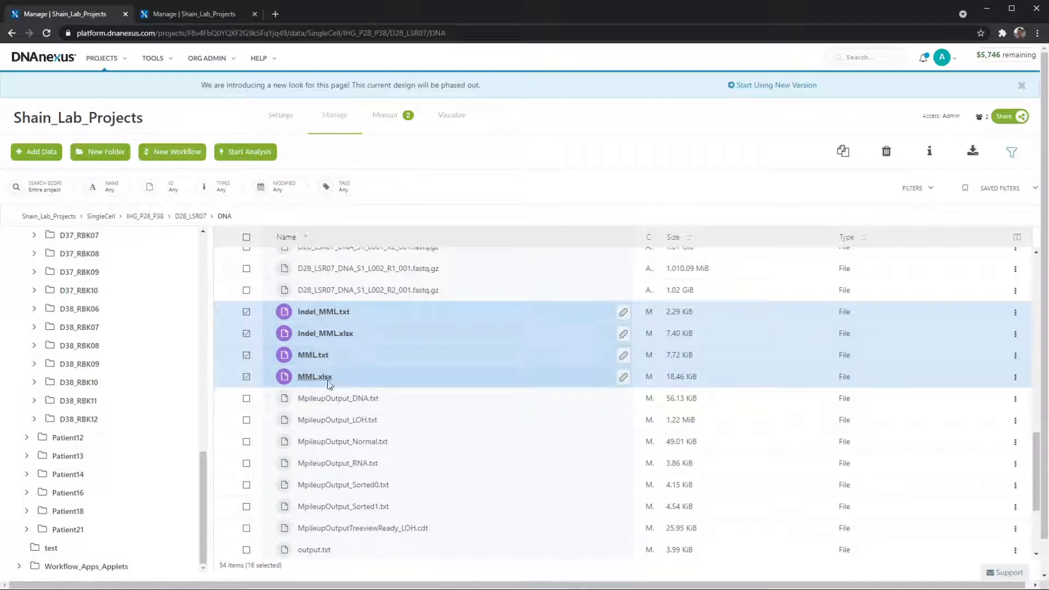
Add the MpileupOutput text files for DNA, LOH, Normal, RNA, Sorted0 and Sorted1 to the file selection
scroll(298, 363, "down", 2)
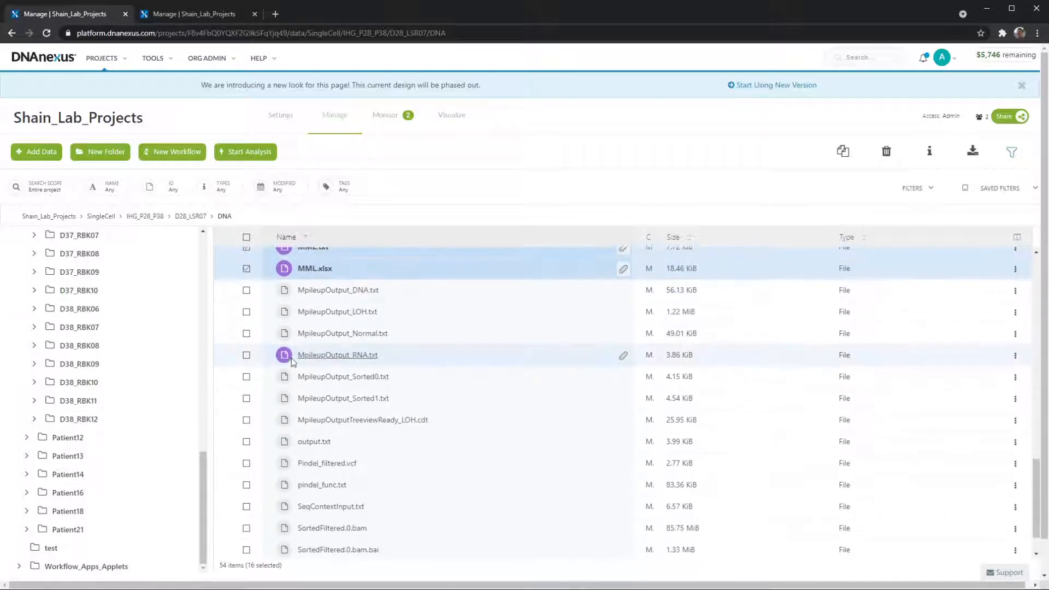
left_click(246, 292)
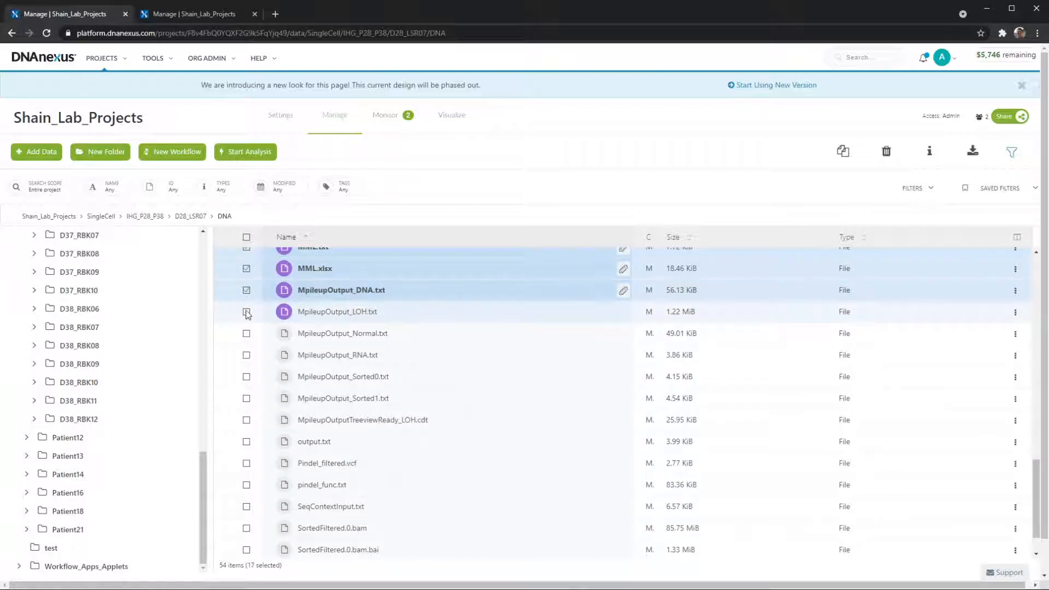
left_click(247, 312)
left_click(246, 334)
left_click(247, 356)
left_click(247, 377)
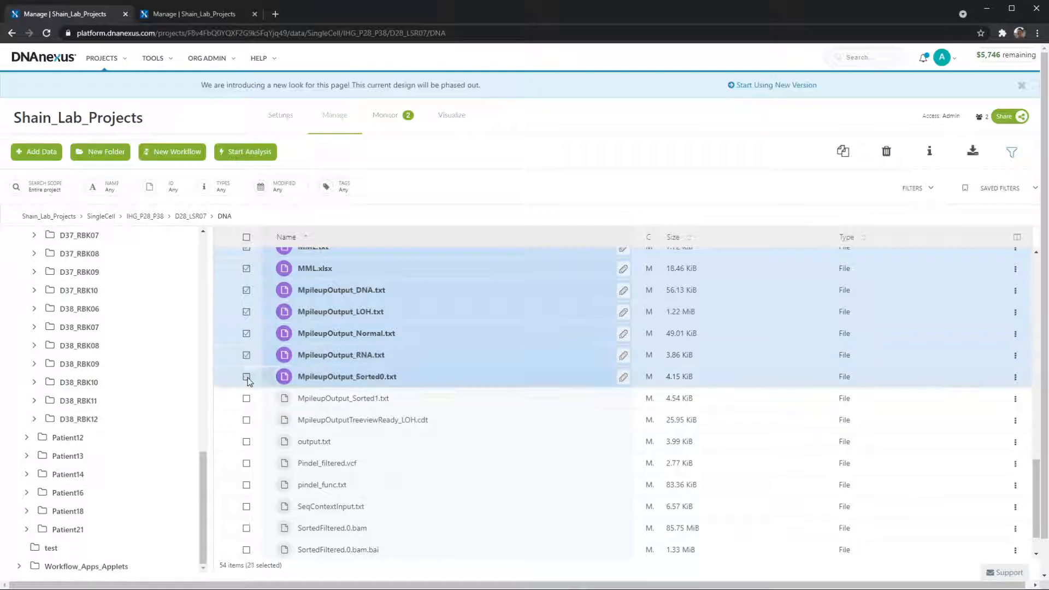
left_click(247, 398)
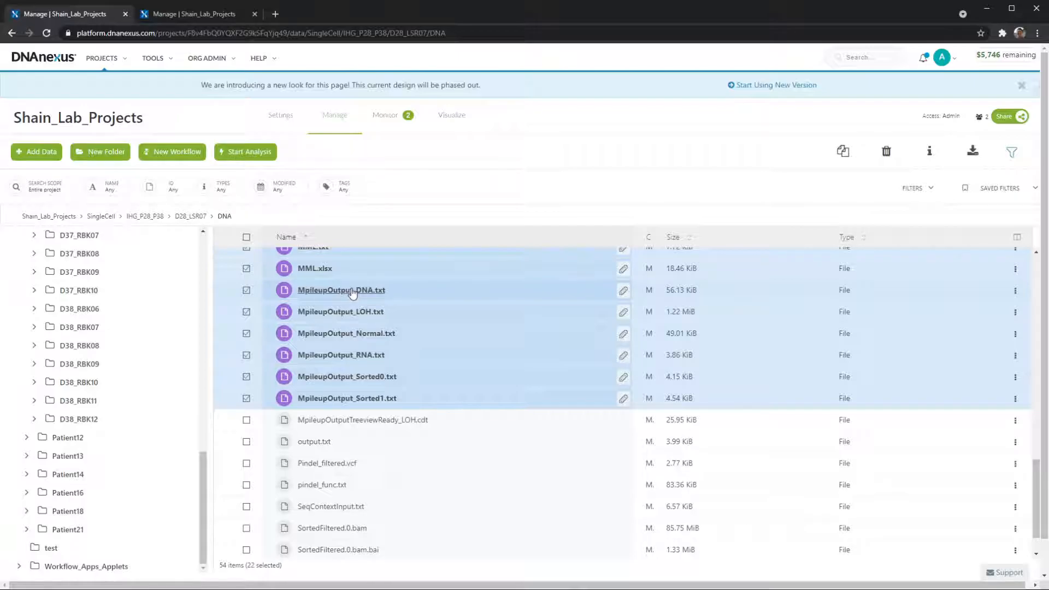
Check the workflow's Mpileup outputs and add MpileupOutputTreeviewReady_LOH.cdt to the selection in the DNA folder
key("ctrl+Tab")
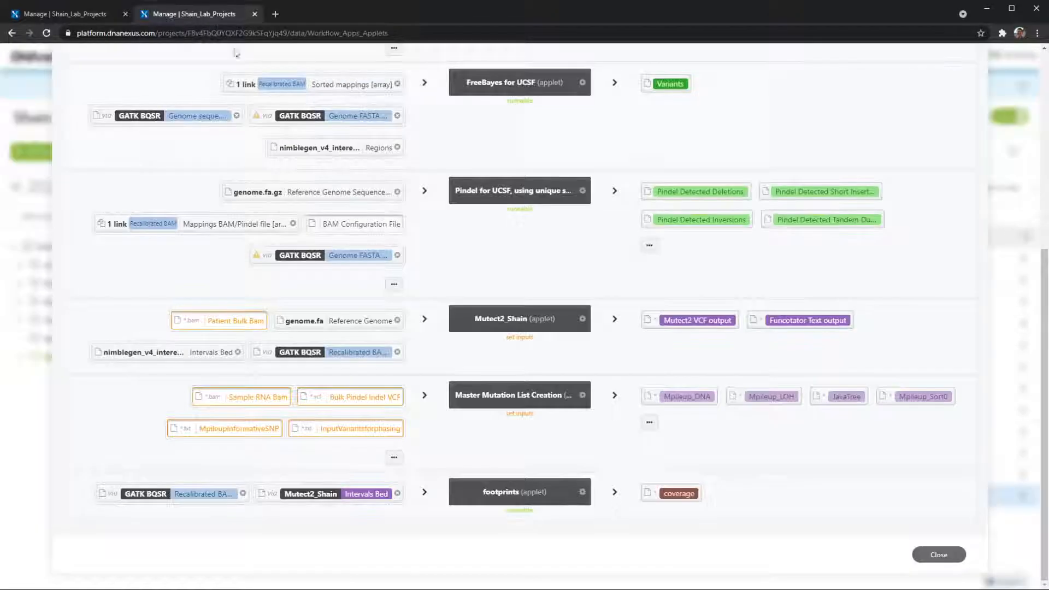
left_click(89, 14)
scroll(328, 303, "down", 2)
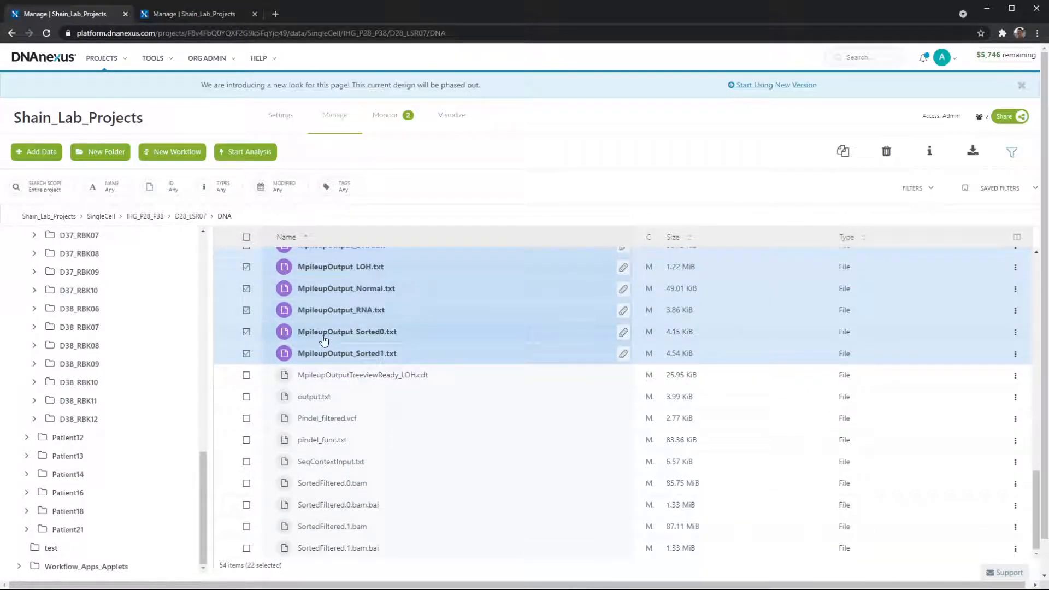
left_click(248, 376)
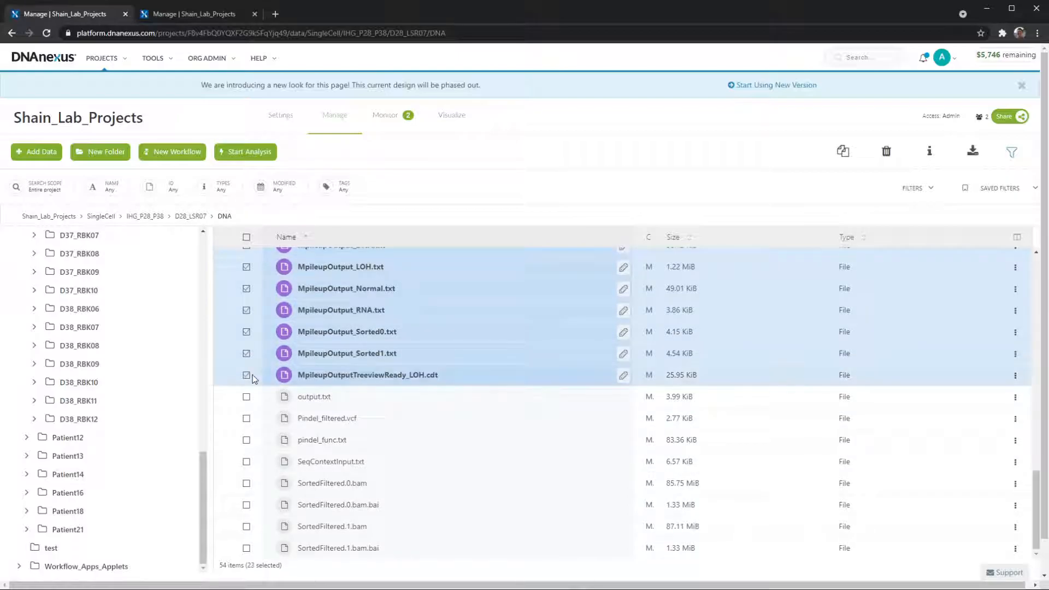
scroll(335, 276, "up", 1)
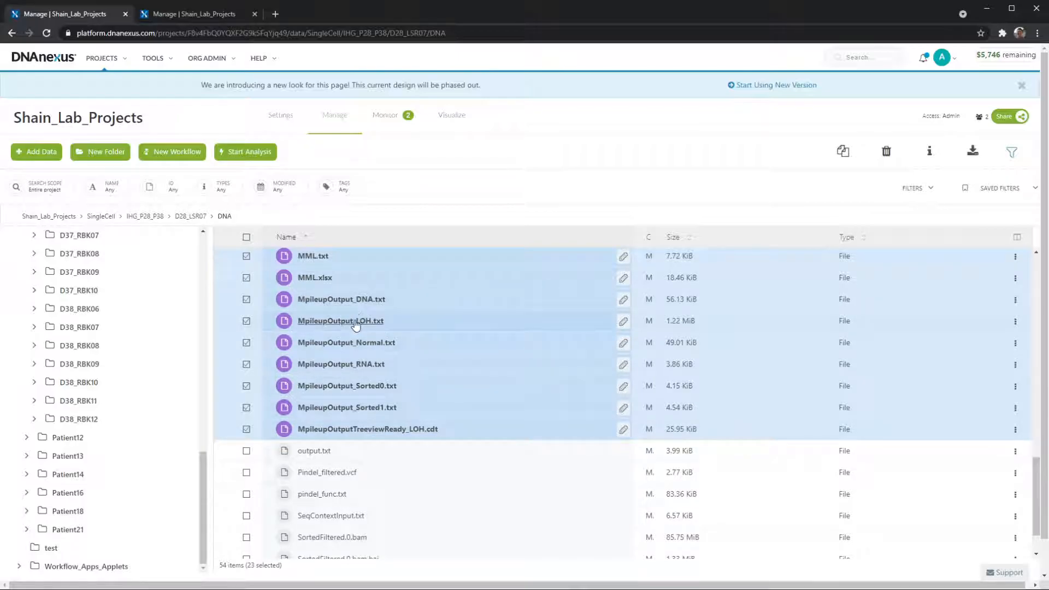
scroll(357, 320, "down", 1)
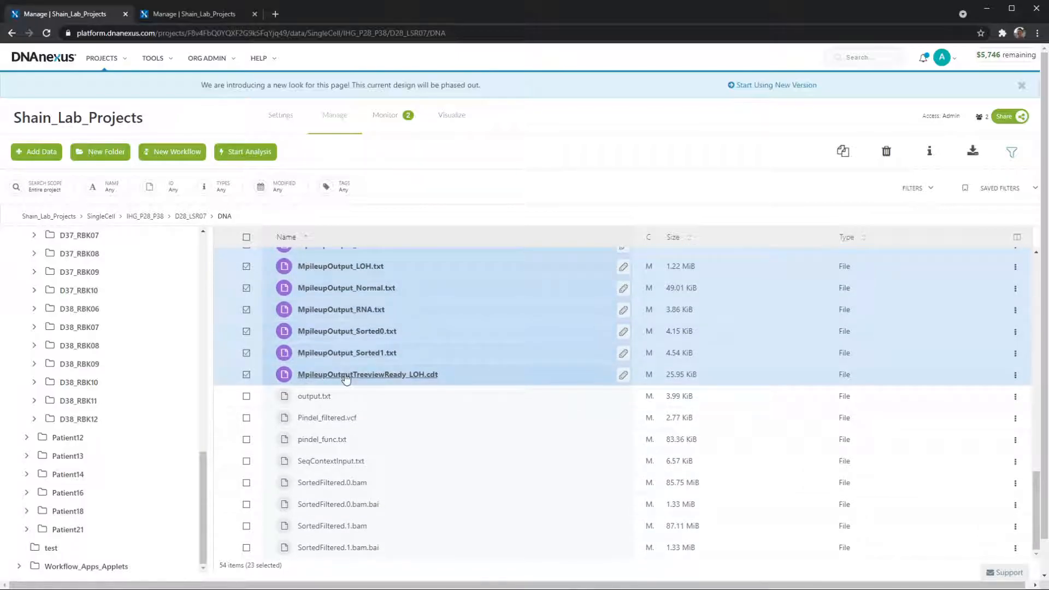
Add output.txt, Pindel_filtered.vcf and the SortedFiltered.0 and SortedFiltered.1 BAM files with their .bai indexes to the DNA folder selection
left_click(250, 400)
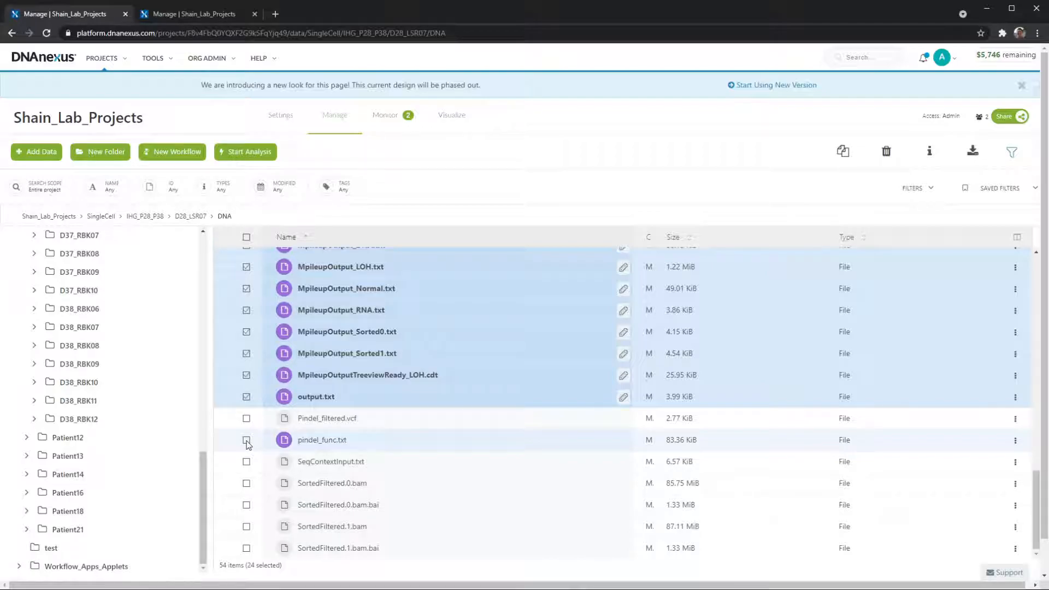
left_click(247, 484)
left_click(246, 505)
left_click(246, 527)
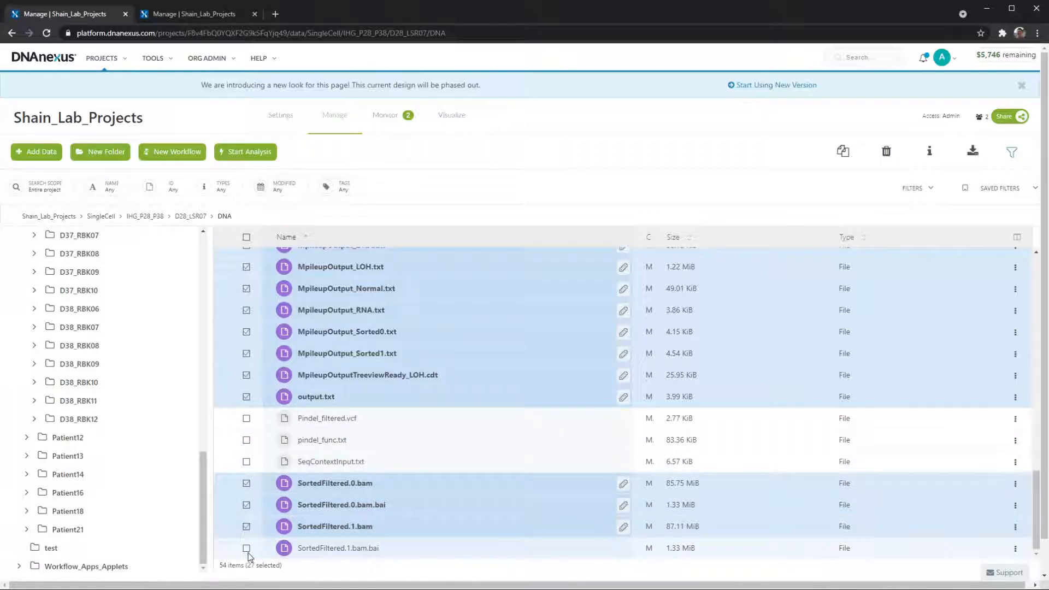
left_click(246, 549)
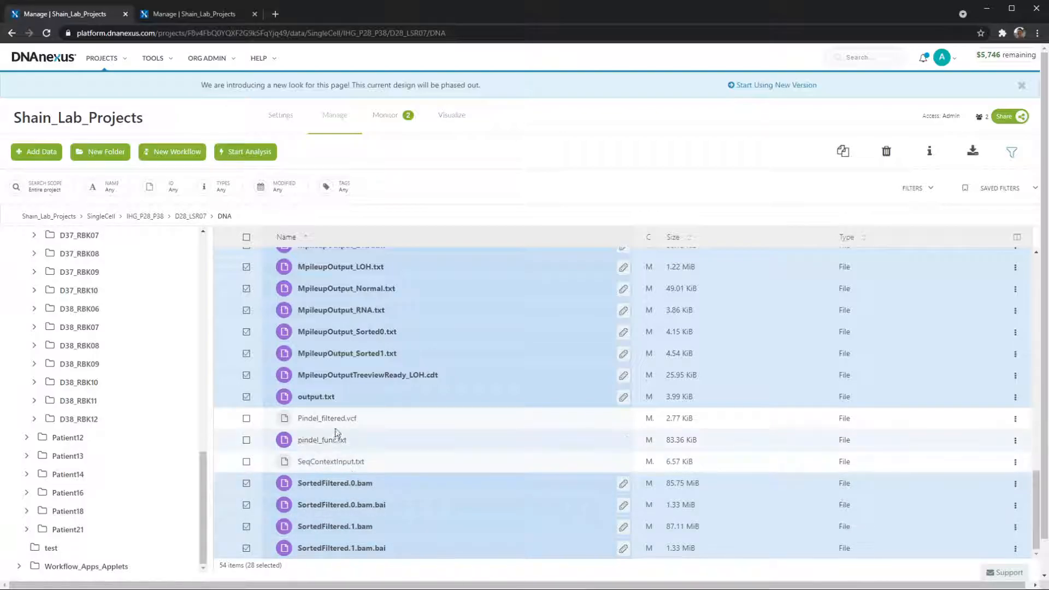
left_click(241, 418)
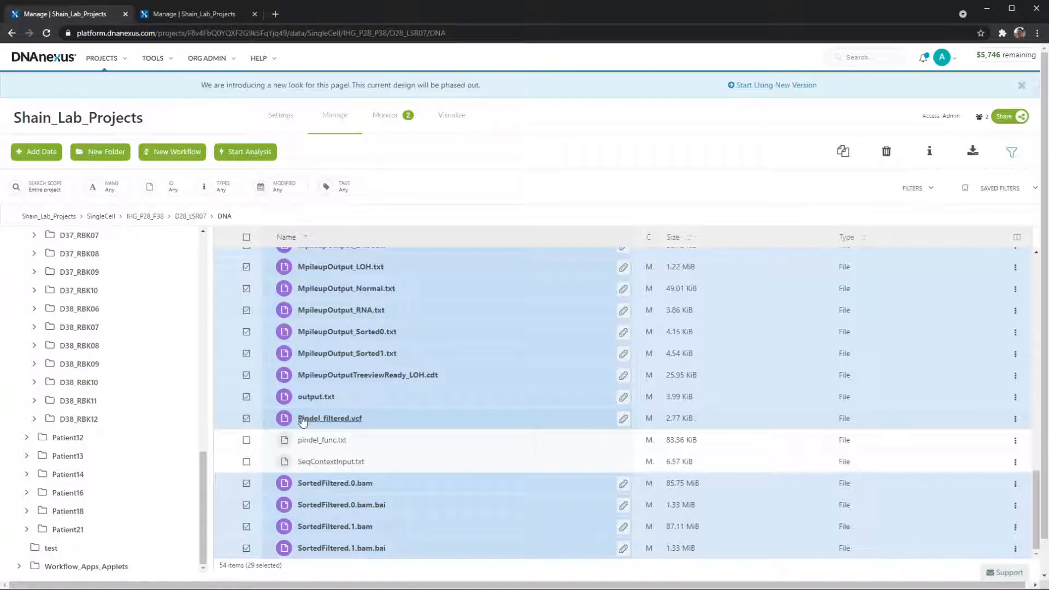
Review the selected output files in the D28_LSR07 DNA folder, from Indel_MML.txt down to SortedFiltered.1.bam.bai
scroll(303, 421, "up", 2)
scroll(304, 421, "down", 2)
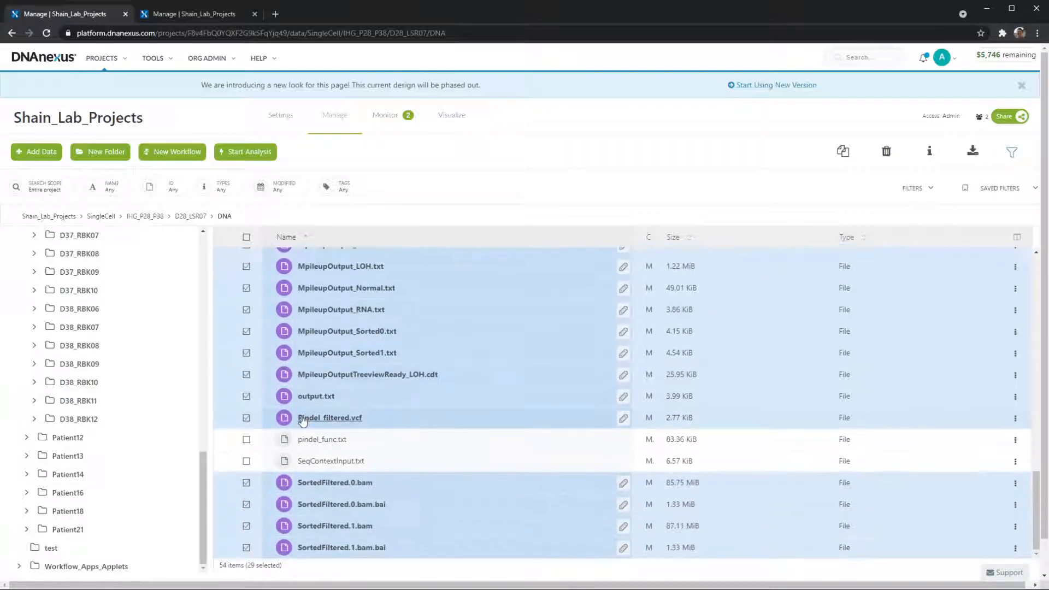
scroll(328, 372, "up", 3)
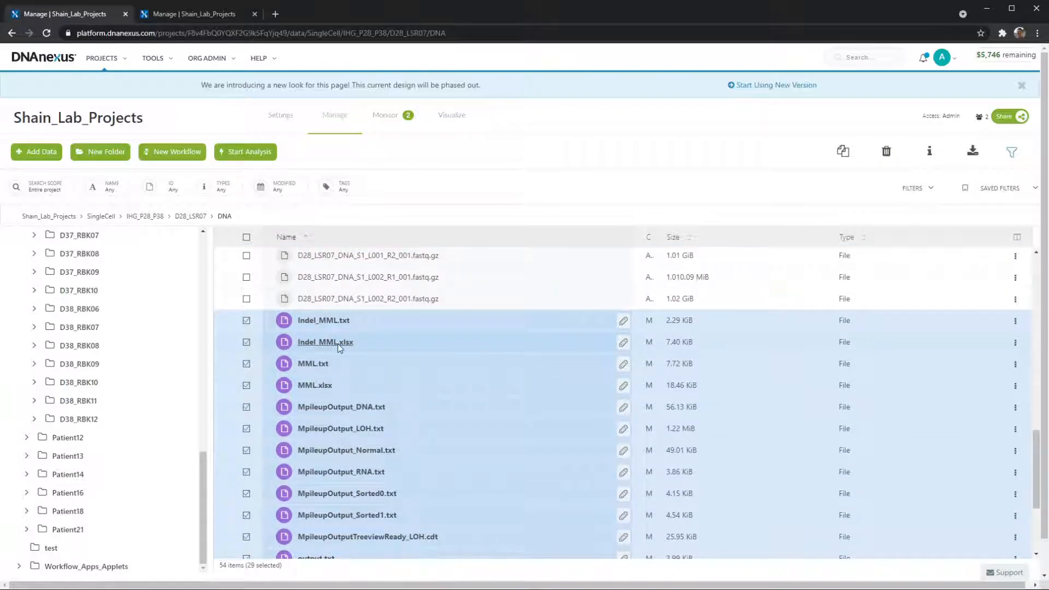
scroll(344, 372, "down", 3)
scroll(159, 409, "up", 5)
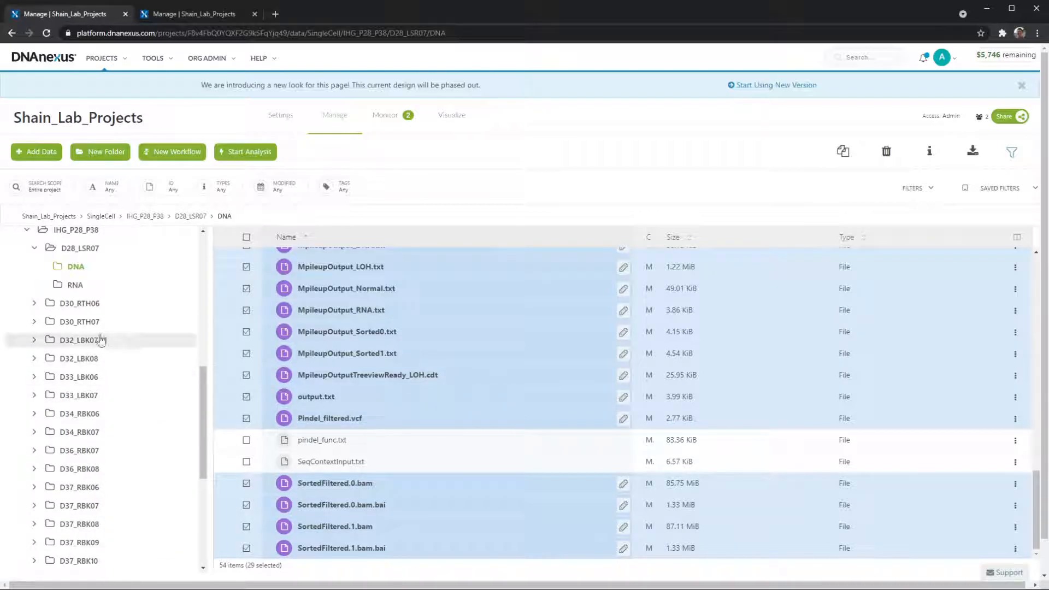
scroll(296, 403, "up", 5)
scroll(296, 444, "down", 5)
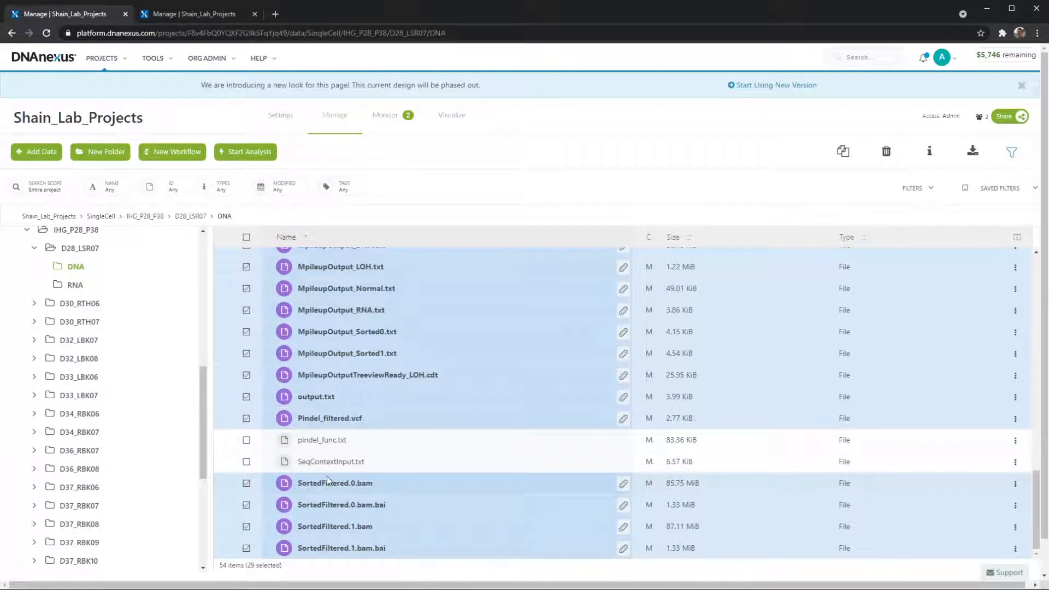
Remove the MpileupOutput text files for DNA, Normal, RNA, Sorted0 and Sorted1, plus output.txt, from the file selection
scroll(326, 477, "up", 5)
scroll(327, 477, "down", 3)
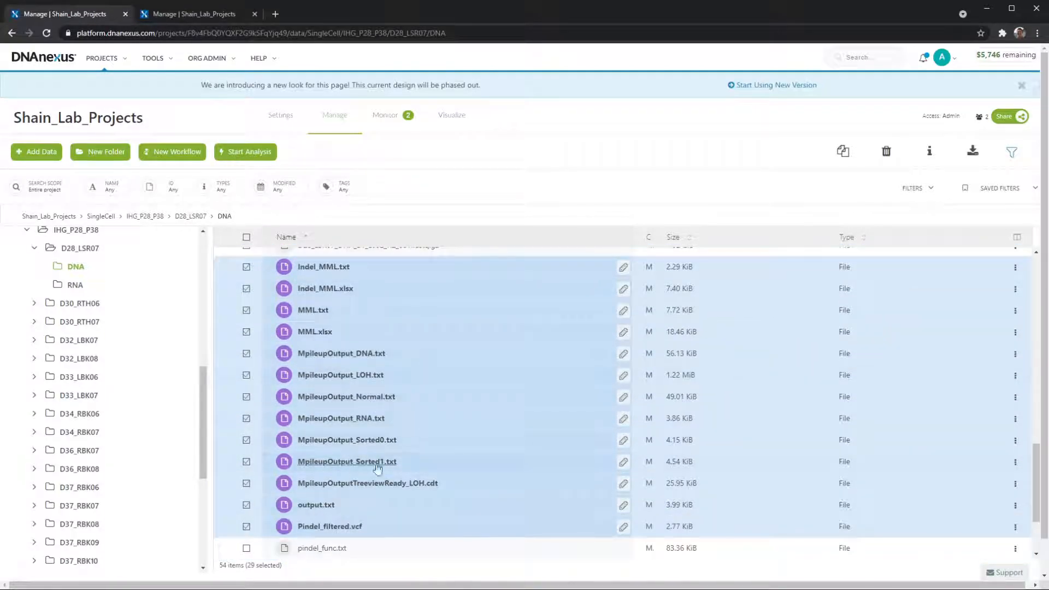
left_click(246, 353)
left_click(246, 397)
left_click(247, 418)
left_click(246, 440)
left_click(246, 462)
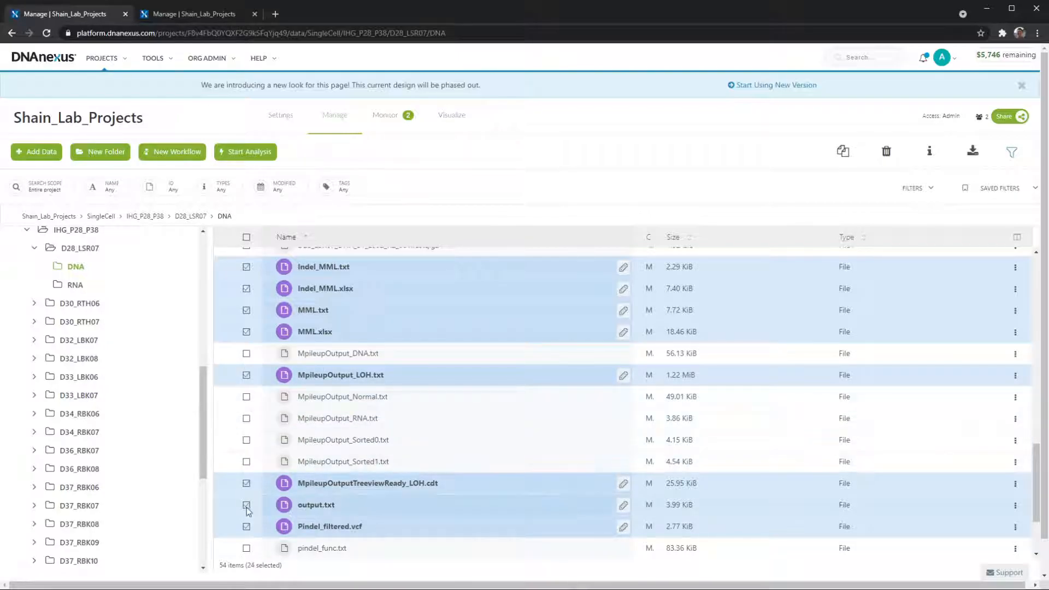
left_click(246, 506)
scroll(377, 446, "down", 2)
scroll(384, 447, "down", 2)
scroll(380, 403, "up", 4)
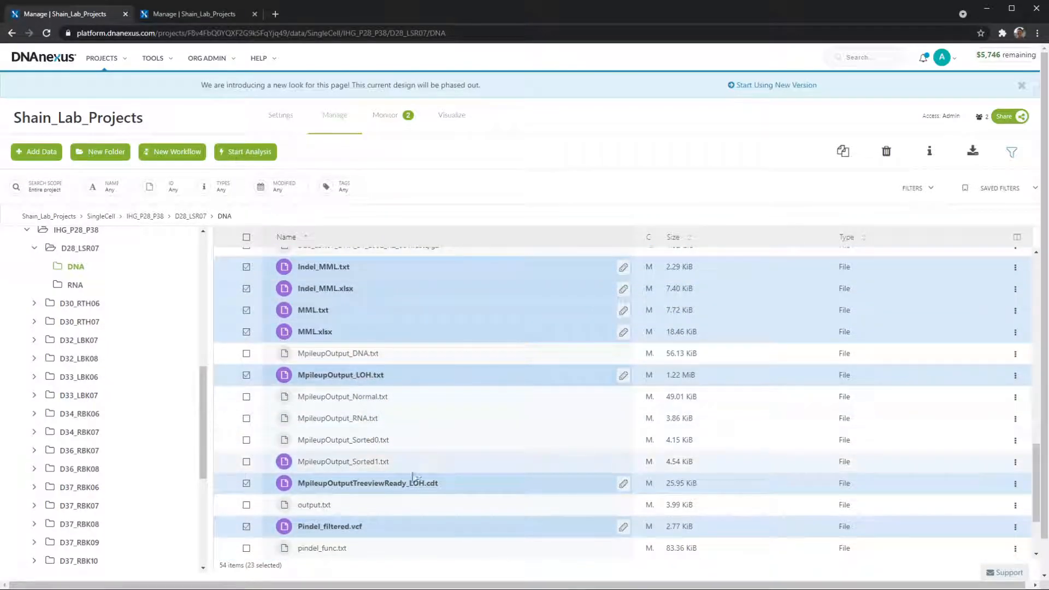
scroll(375, 382, "up", 5)
scroll(364, 446, "down", 5)
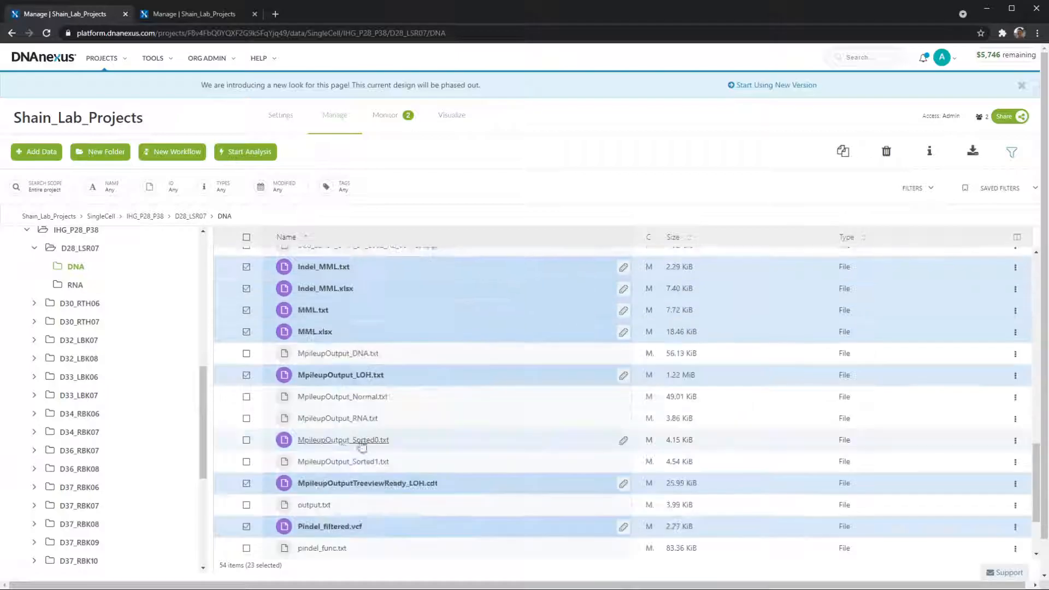
scroll(328, 303, "down", 3)
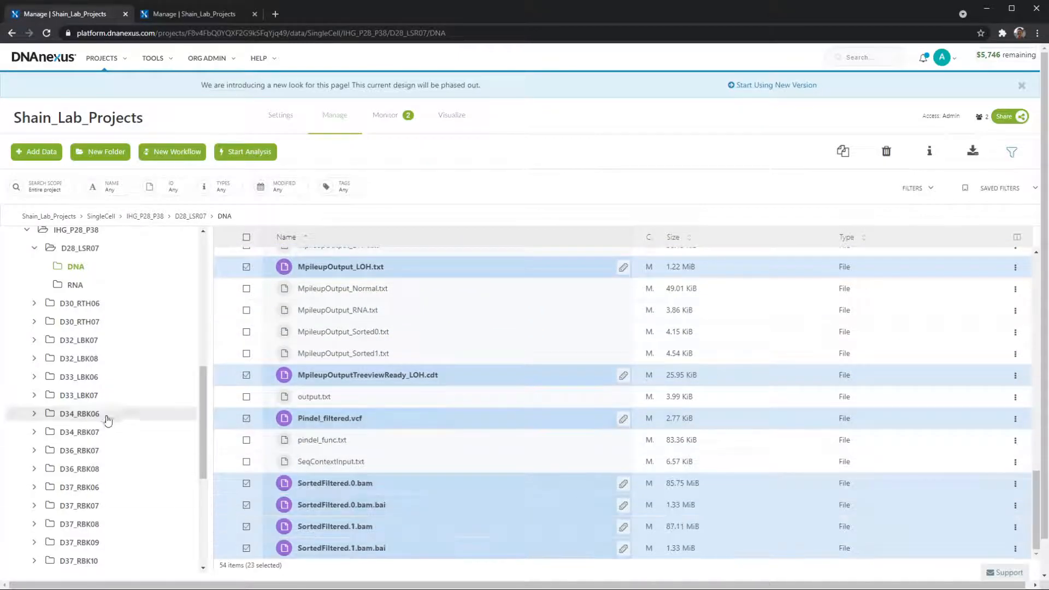
Open the D28_LSR07 RNA folder and resize the listing columns so the Created dates are readable
left_click(74, 285)
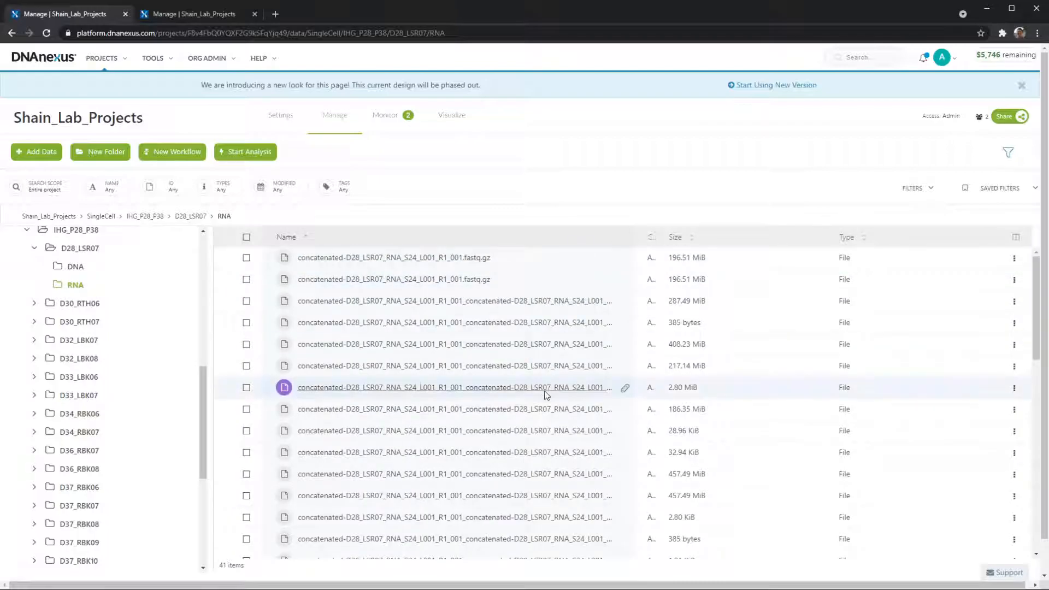
scroll(543, 391, "down", 5)
scroll(546, 395, "down", 3)
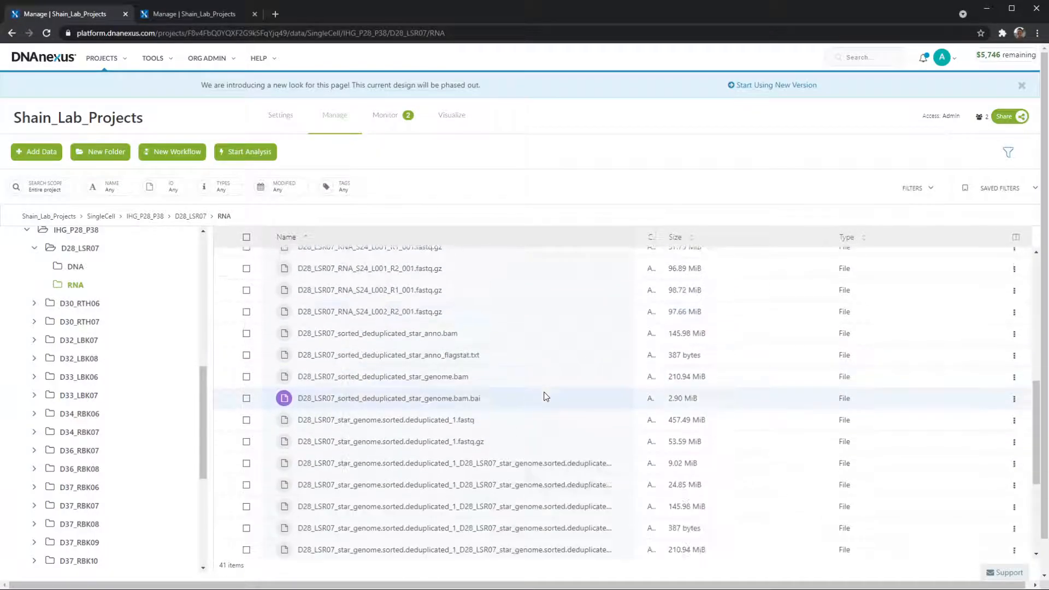
left_click_drag(634, 239, 563, 240)
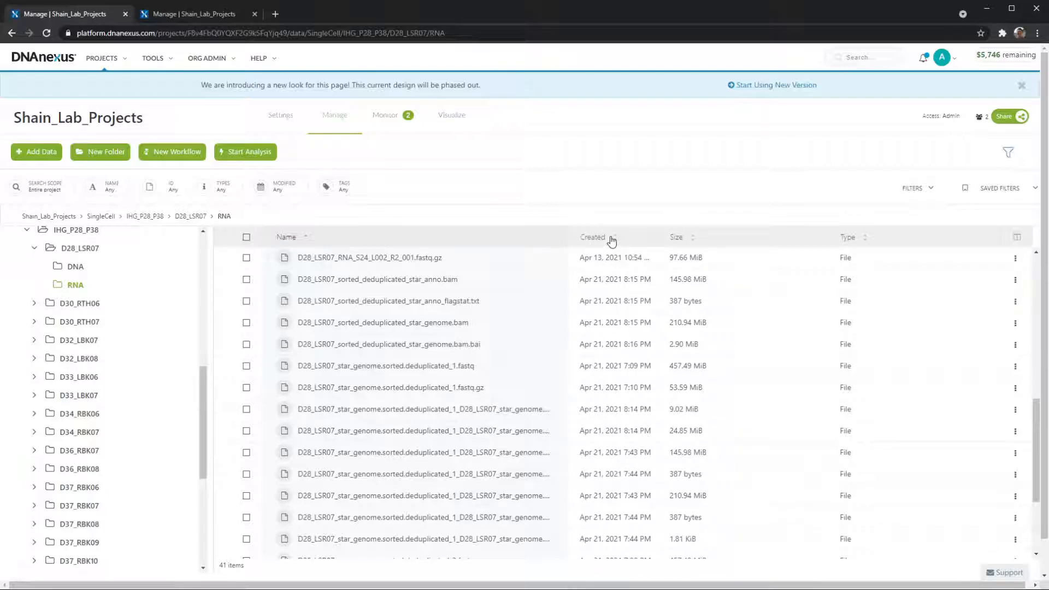
Try sorting the RNA folder's files by creation date and restore the sorting by name
left_click(612, 240)
scroll(432, 368, "down", 3)
left_click(445, 240)
Select D28_LSR07_sorted_deduplicated_star_genome.bam and its .bam.bai index in the RNA folder
scroll(381, 359, "up", 4)
scroll(382, 362, "down", 4)
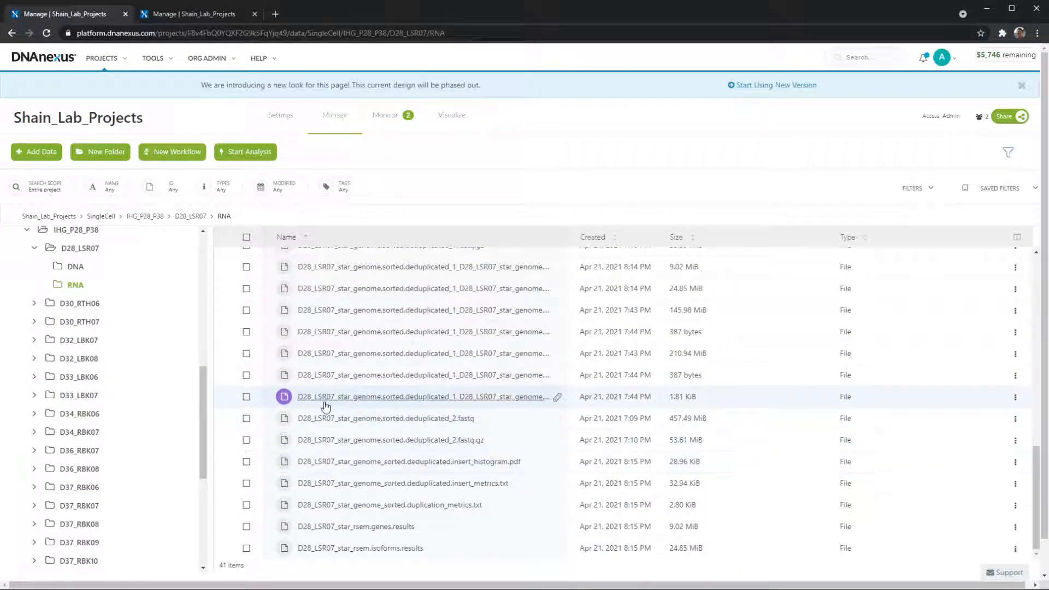
scroll(294, 380, "up", 4)
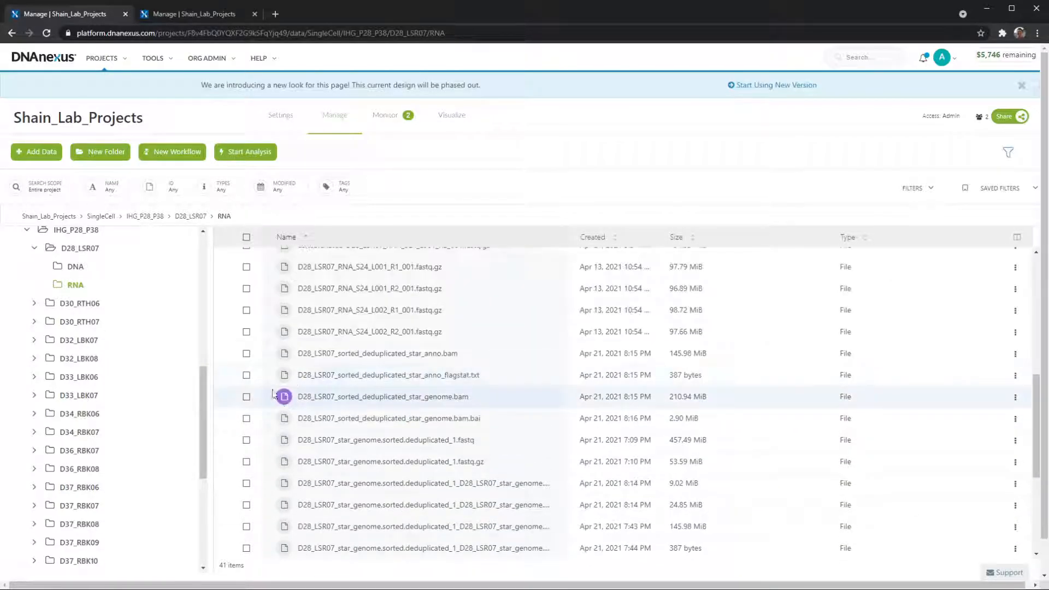
left_click(246, 397)
left_click(246, 419)
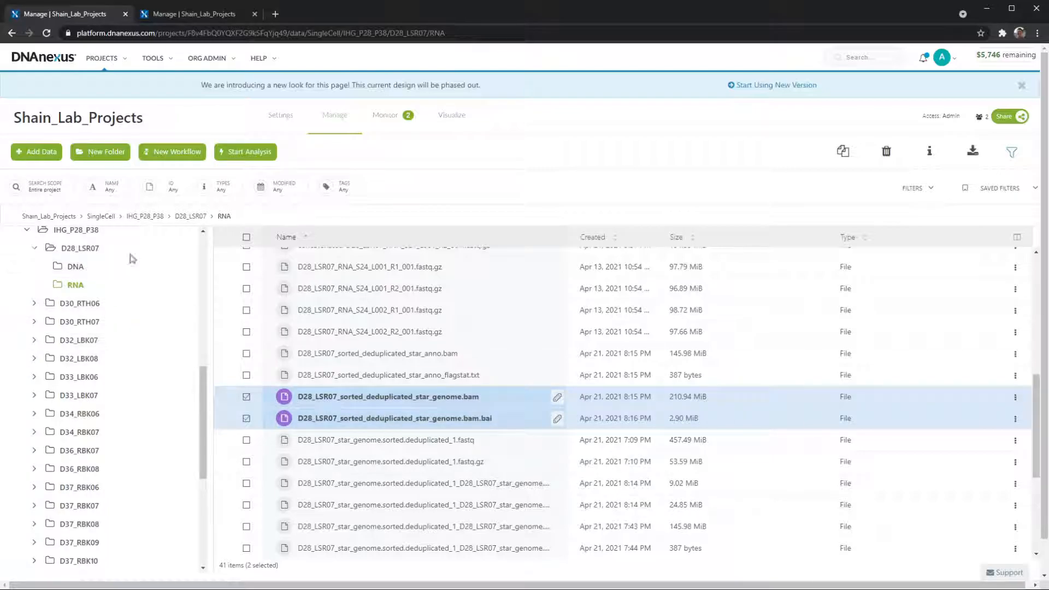
Check the workflow's stages and outputs in the other browser tab and return to the RNA folder
left_click(209, 15)
scroll(435, 362, "up", 6)
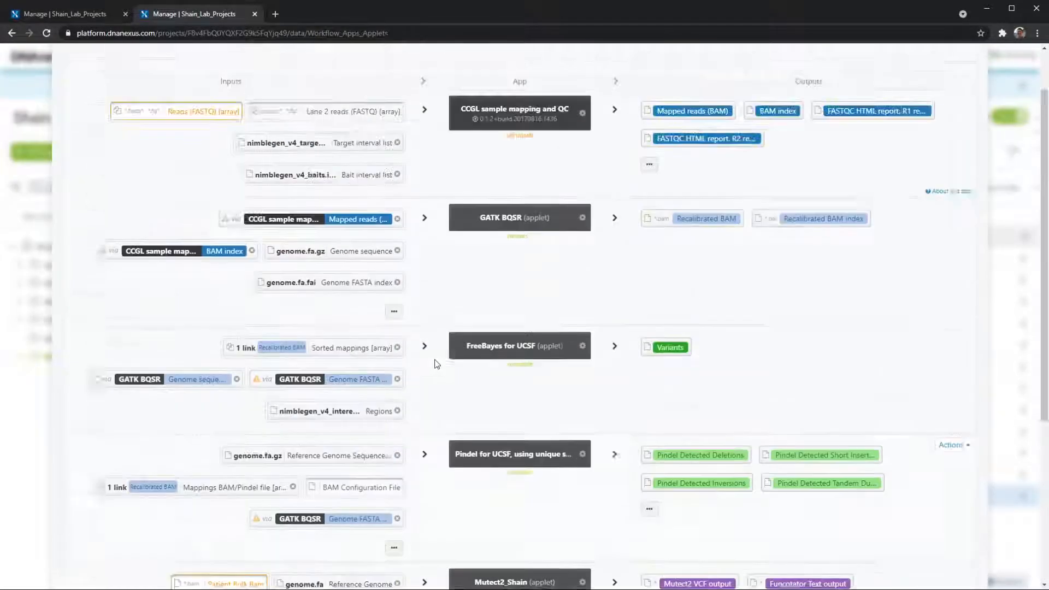
left_click(86, 17)
Add the star_genome_sorted insert histogram PDF, insert metrics and duplication metrics, plus the rsem genes and isoforms results, to the selection
scroll(391, 436, "down", 4)
scroll(394, 428, "up", 2)
scroll(395, 426, "down", 2)
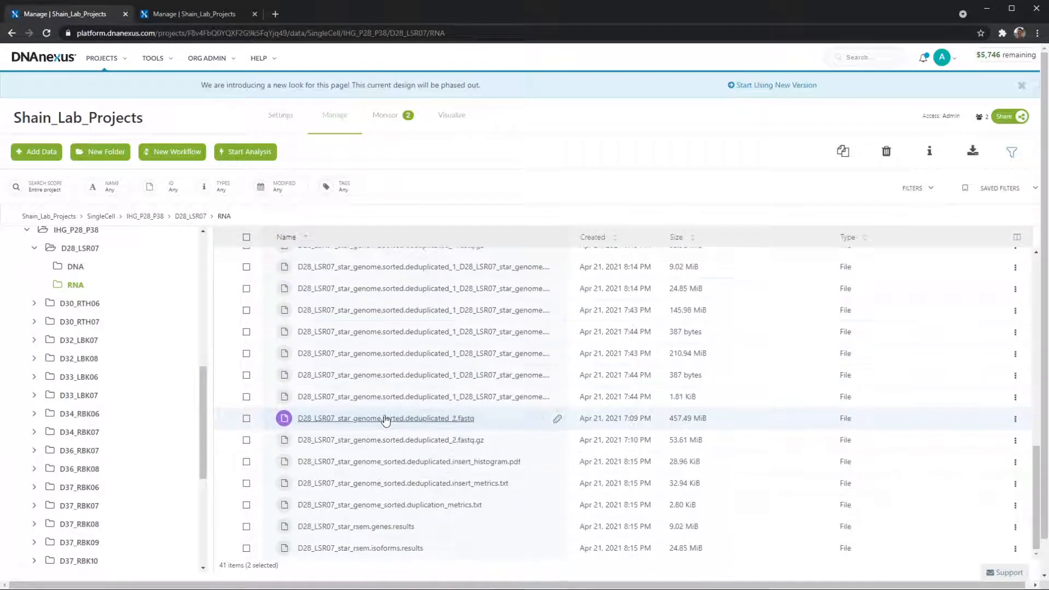
left_click(246, 462)
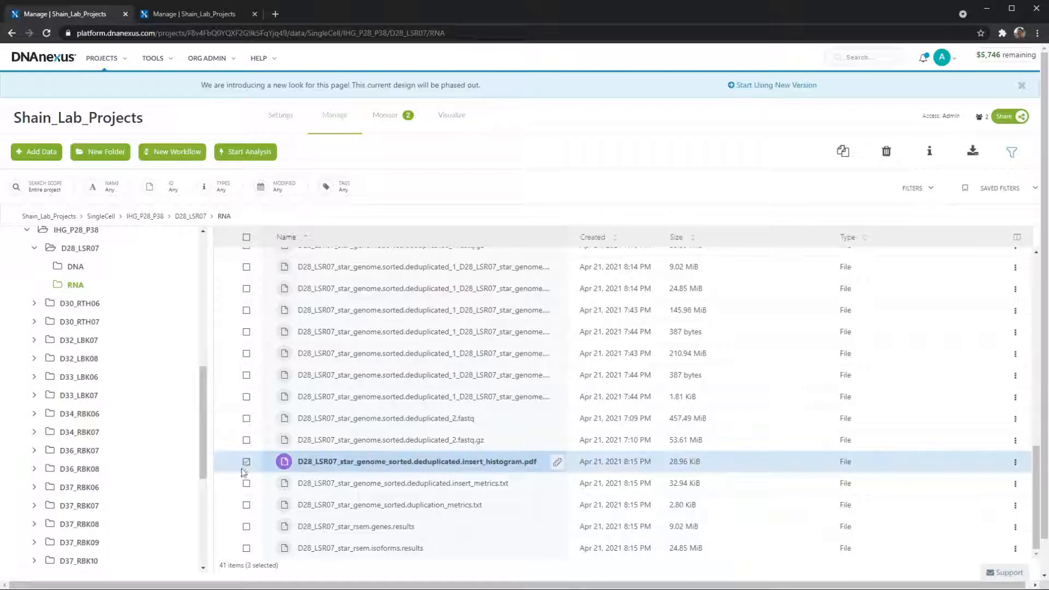
left_click(246, 483)
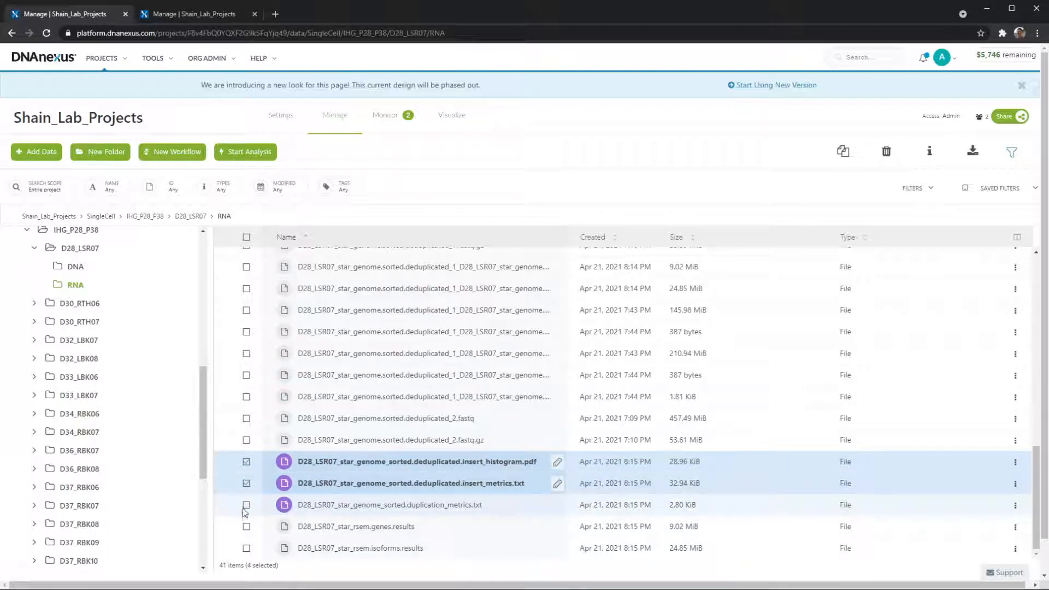
left_click(245, 505)
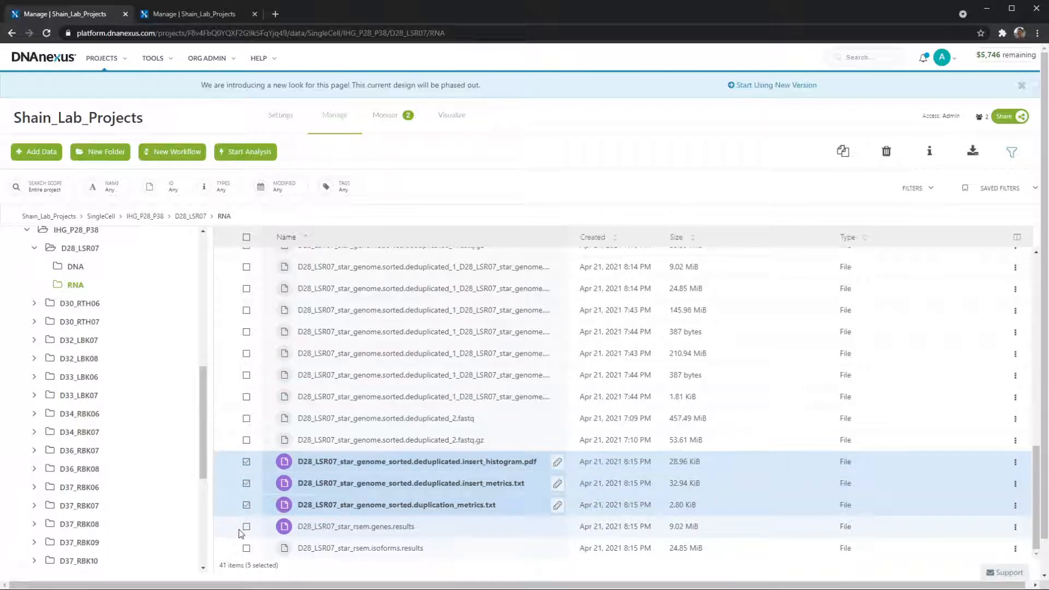
left_click(239, 528)
left_click(241, 550)
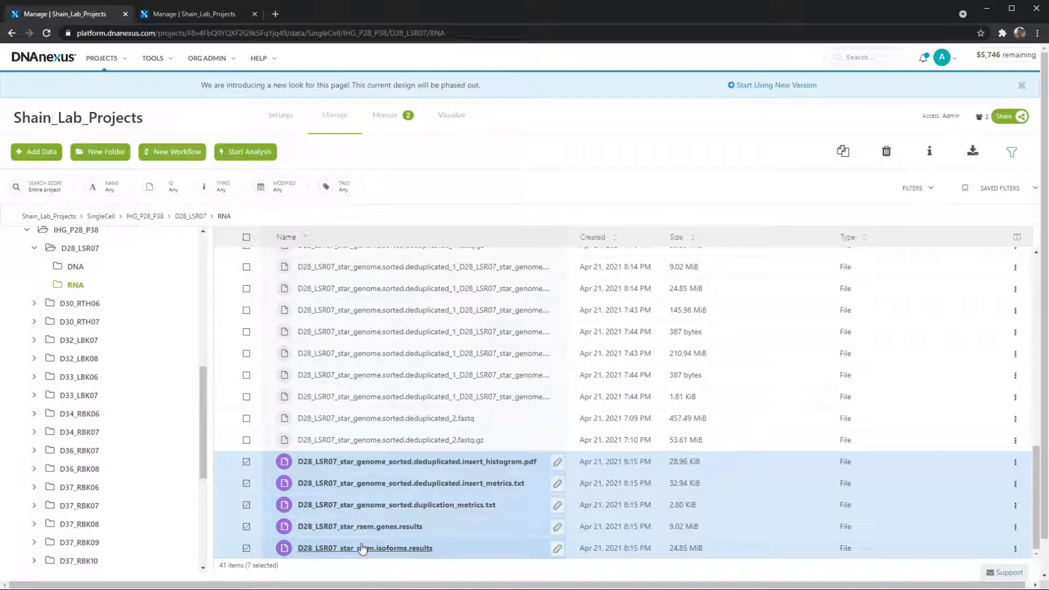
Generate bulk download URLs for the selected RNA files and close the download dialog
left_click(972, 151)
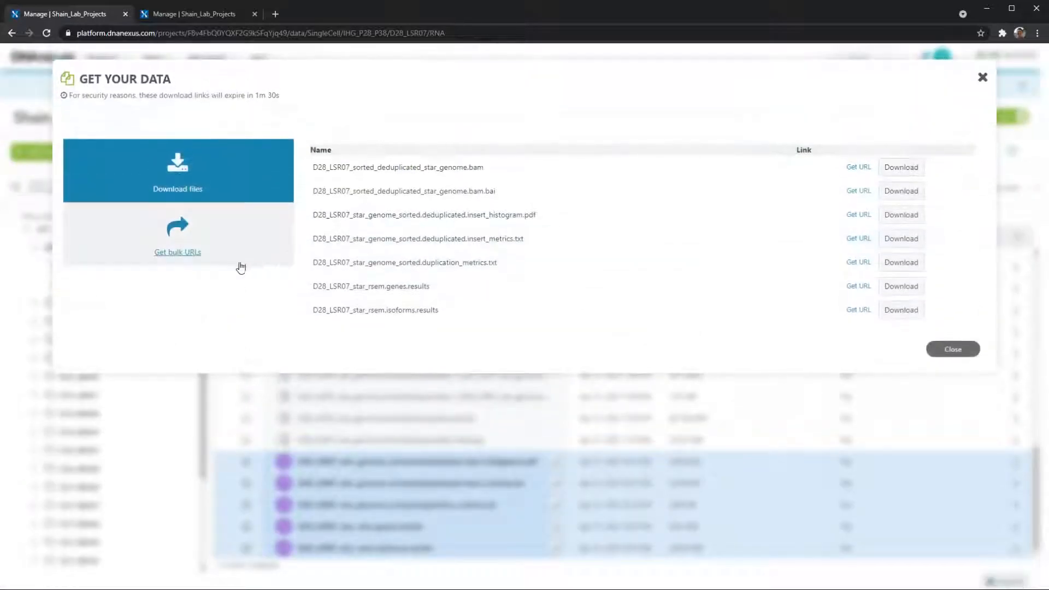
left_click(177, 252)
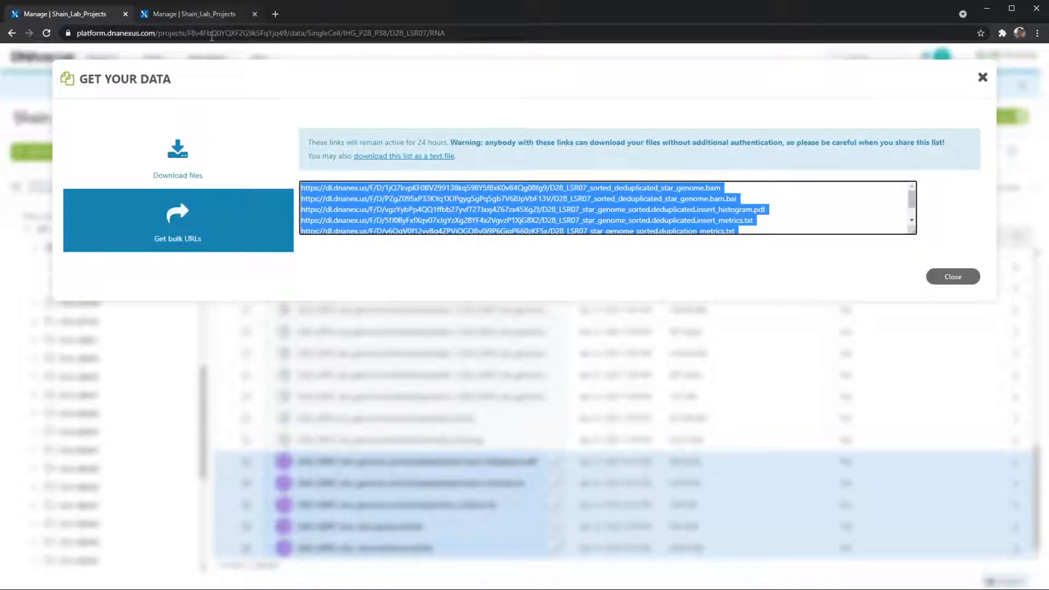
left_click(279, 398)
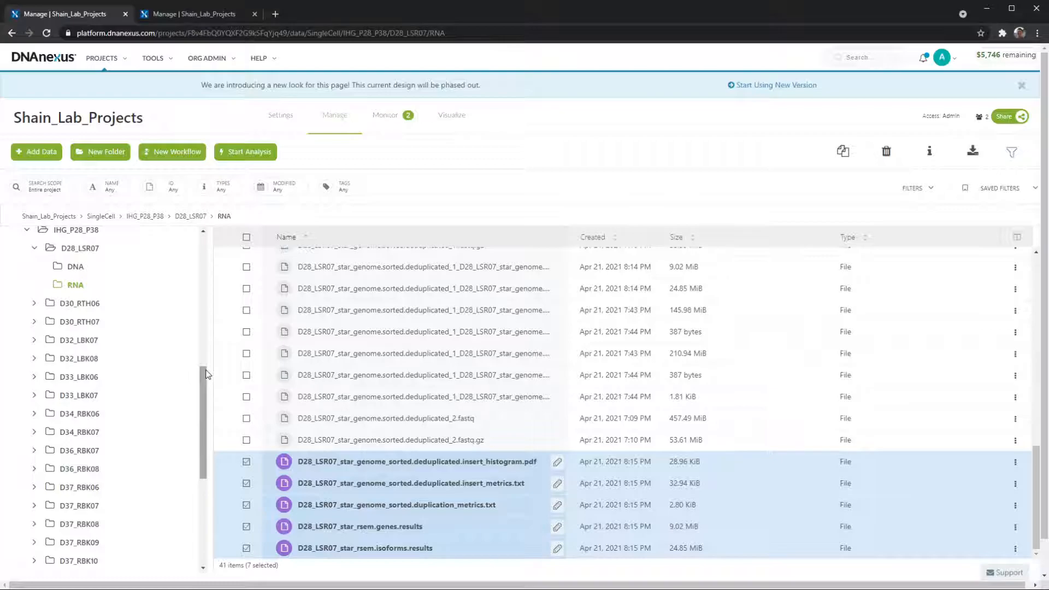